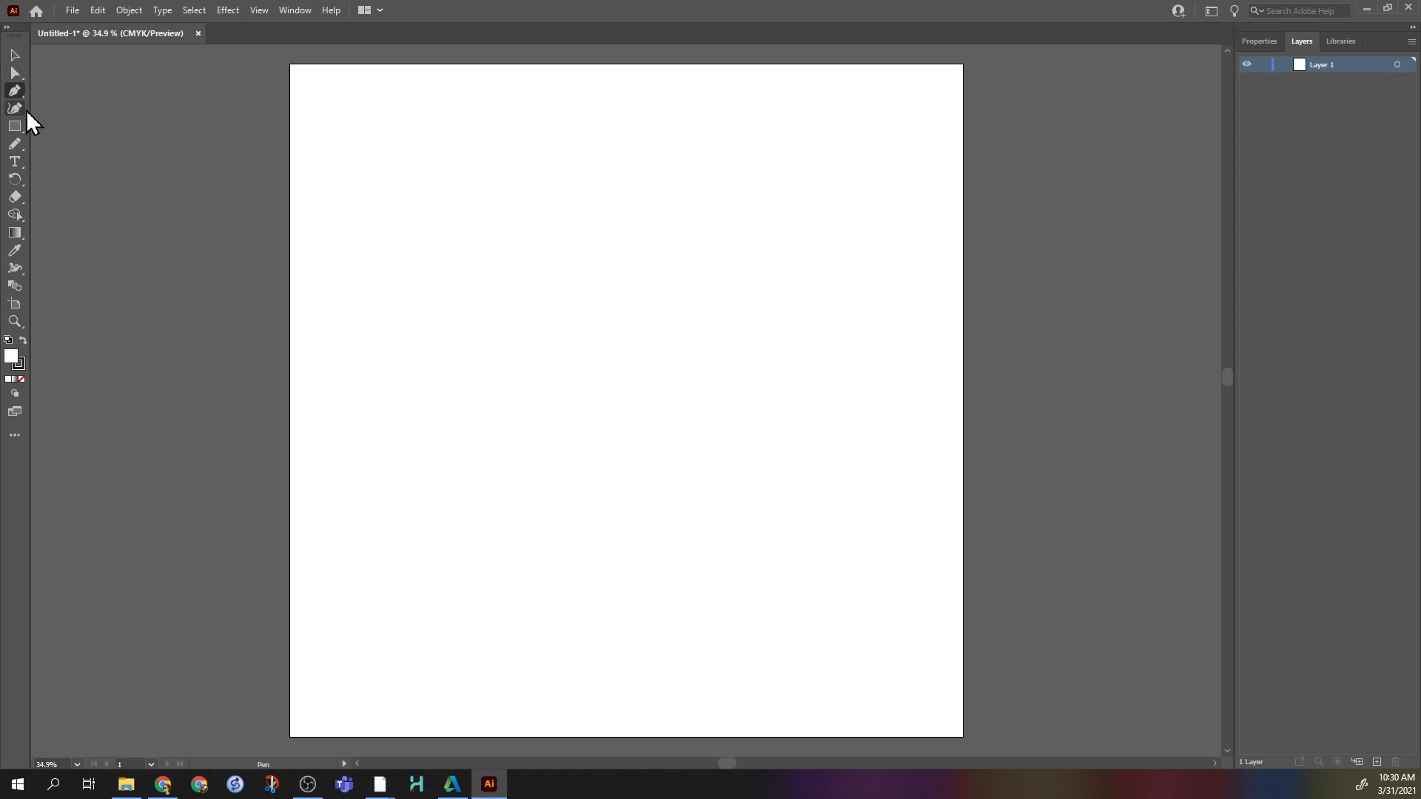
Draw an oval face outline, a wavy hairline across its upper end, and a large wavy outer hair outline with the Pencil tool
click(15, 144)
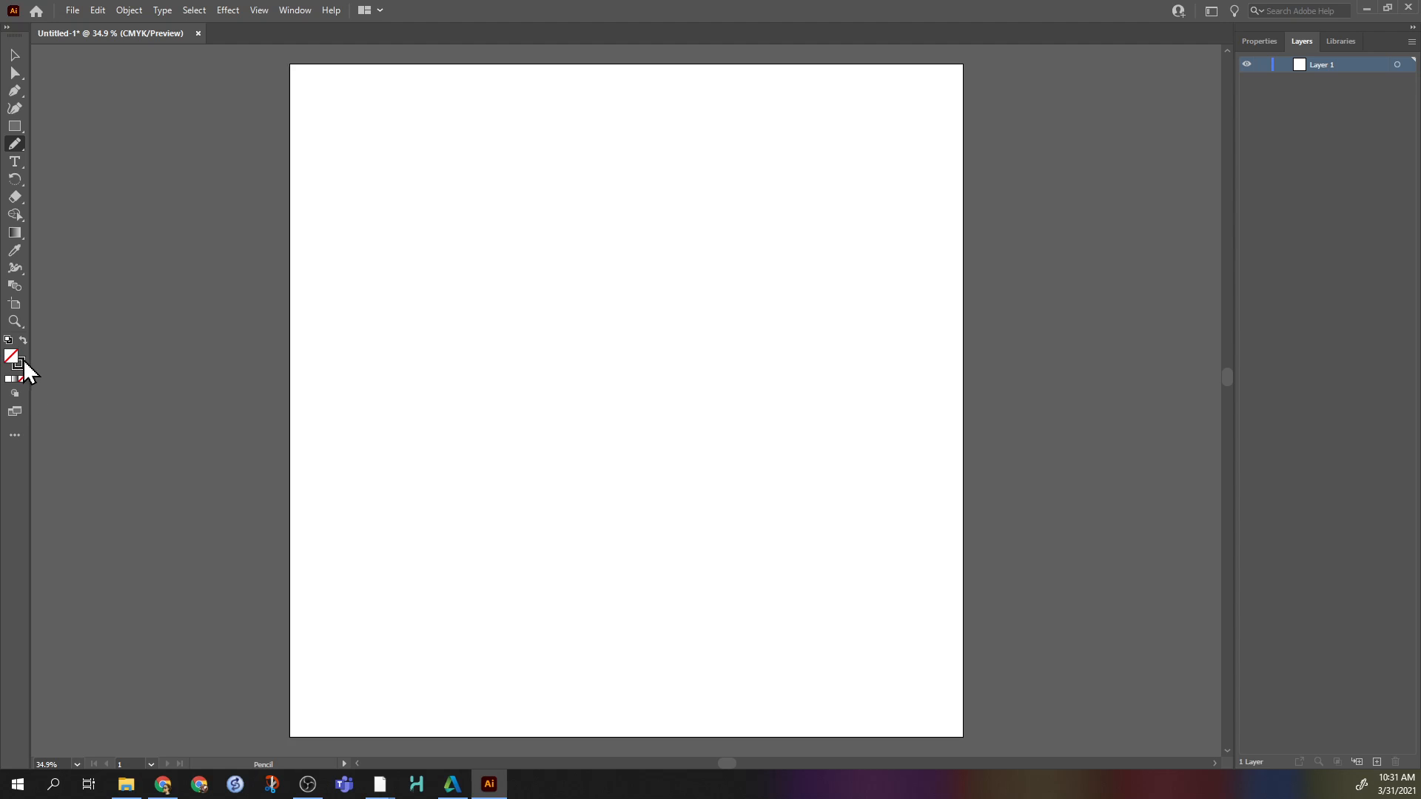
click(20, 364)
mouse_move(514, 278)
mouse_down()
mouse_move(532, 411)
mouse_move(616, 519)
mouse_move(710, 503)
mouse_move(753, 376)
mouse_move(674, 207)
mouse_up()
drag(492, 318, 712, 153)
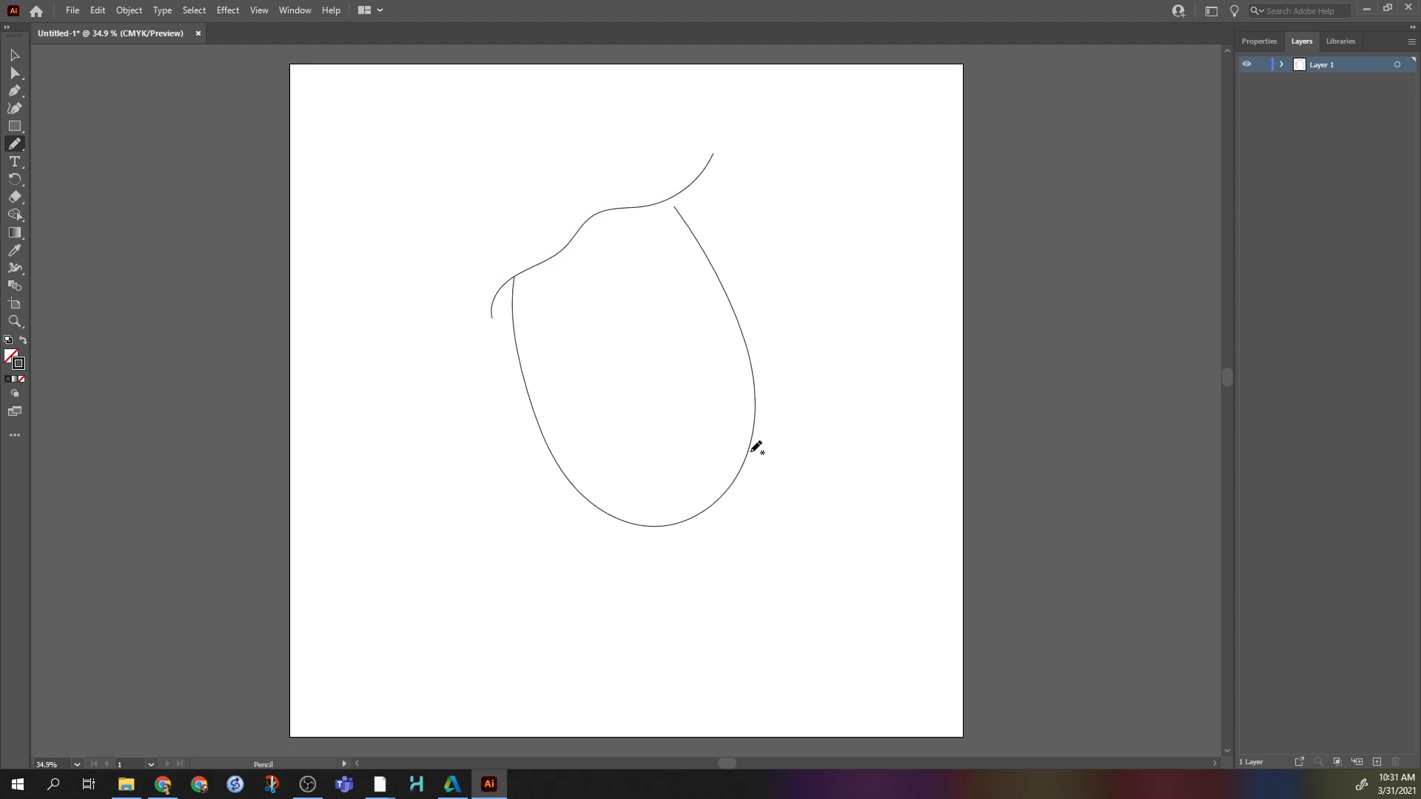
mouse_move(751, 451)
mouse_down()
mouse_move(808, 257)
mouse_move(716, 109)
mouse_move(518, 143)
mouse_move(383, 273)
mouse_move(449, 503)
mouse_move(601, 596)
mouse_move(634, 527)
mouse_up()
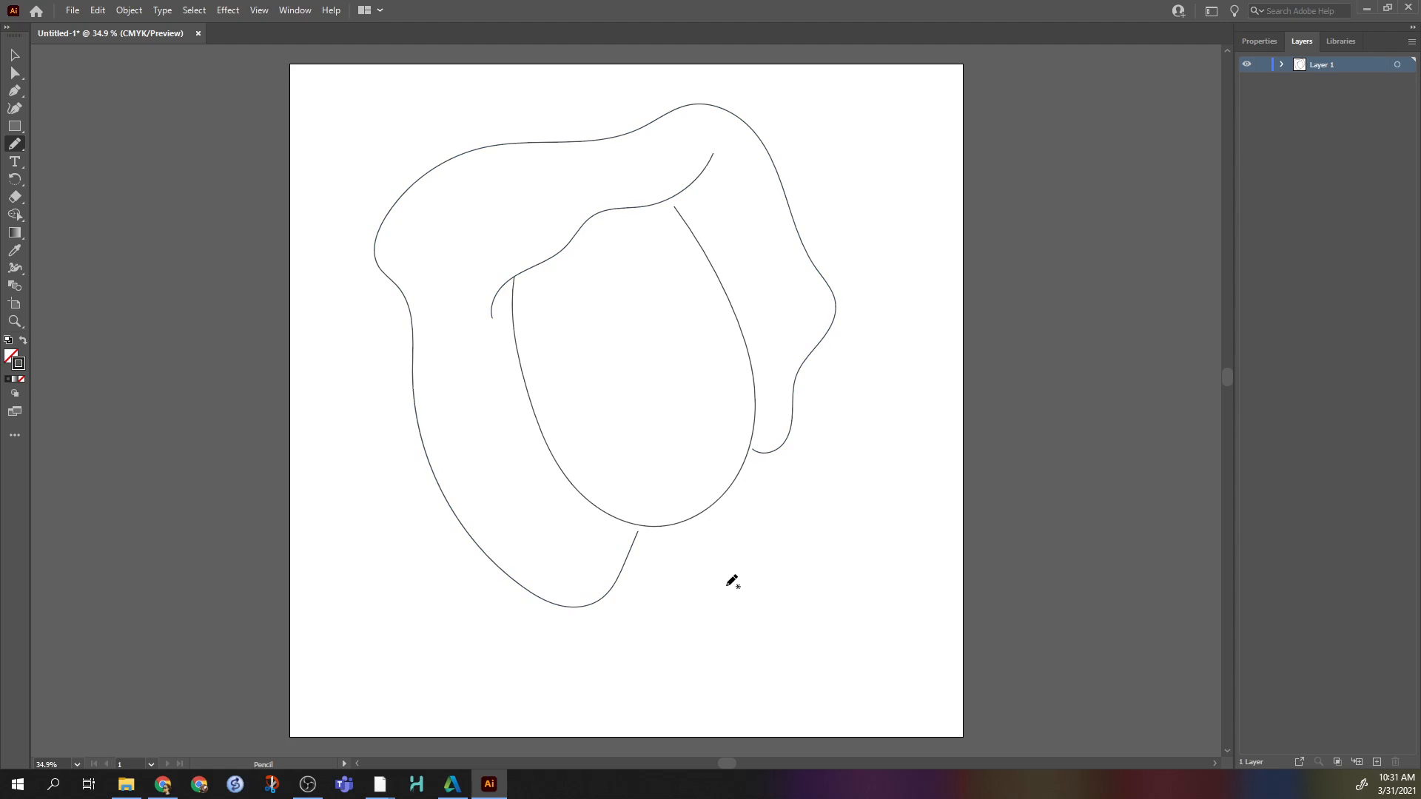
Move the outer hair outline's two lower endpoints onto the face outline and the face's upper endpoint onto the hairline
click(14, 72)
click(639, 536)
drag(639, 535, 642, 530)
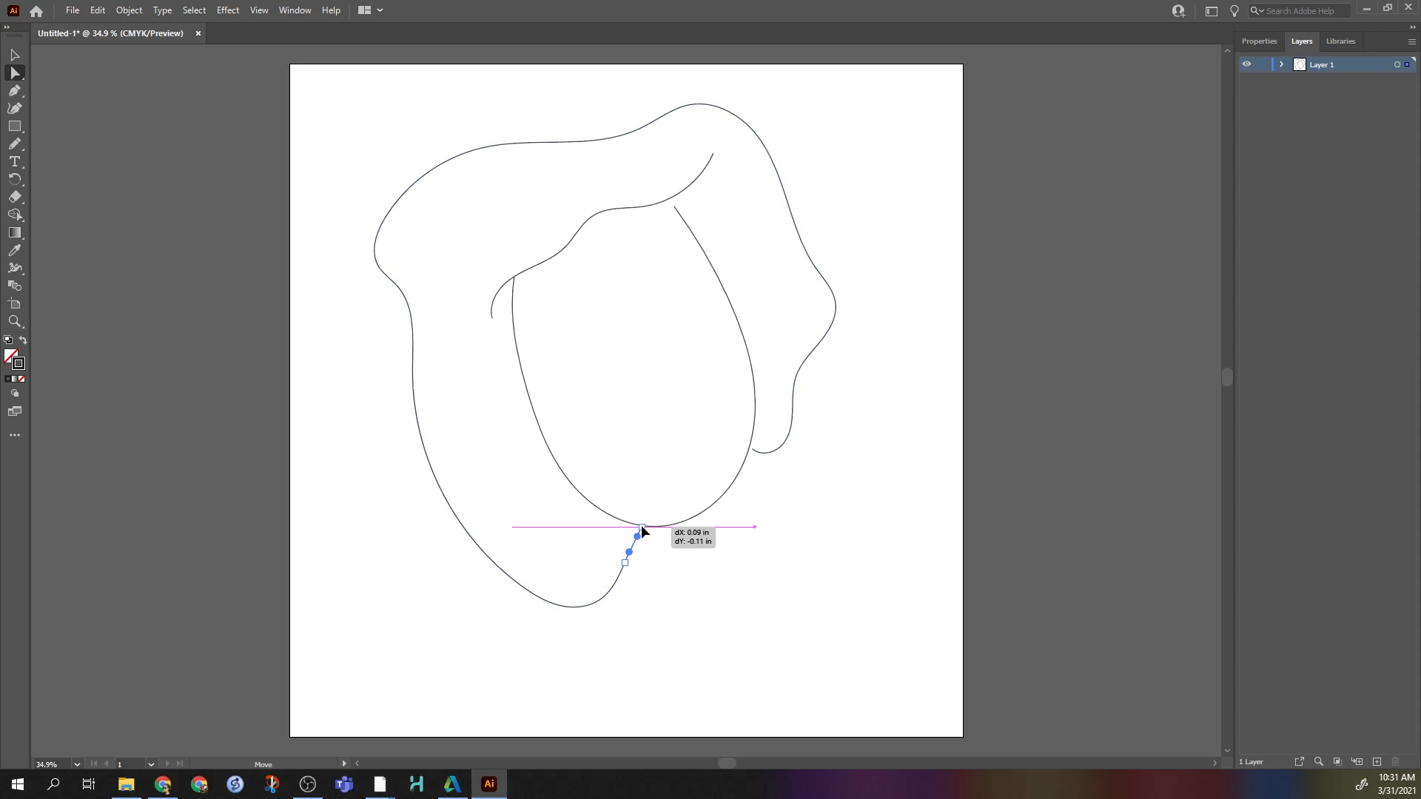
click(756, 452)
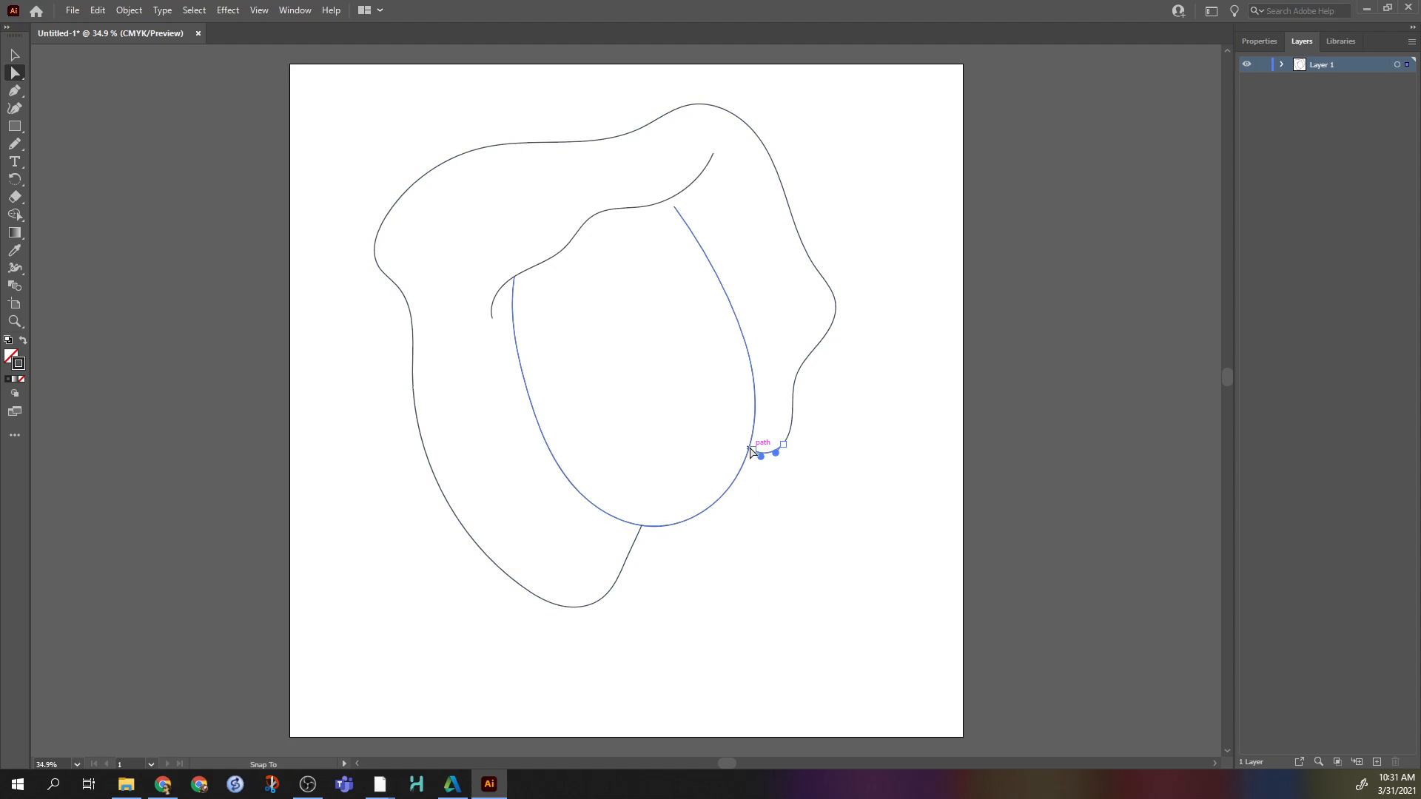
click(754, 448)
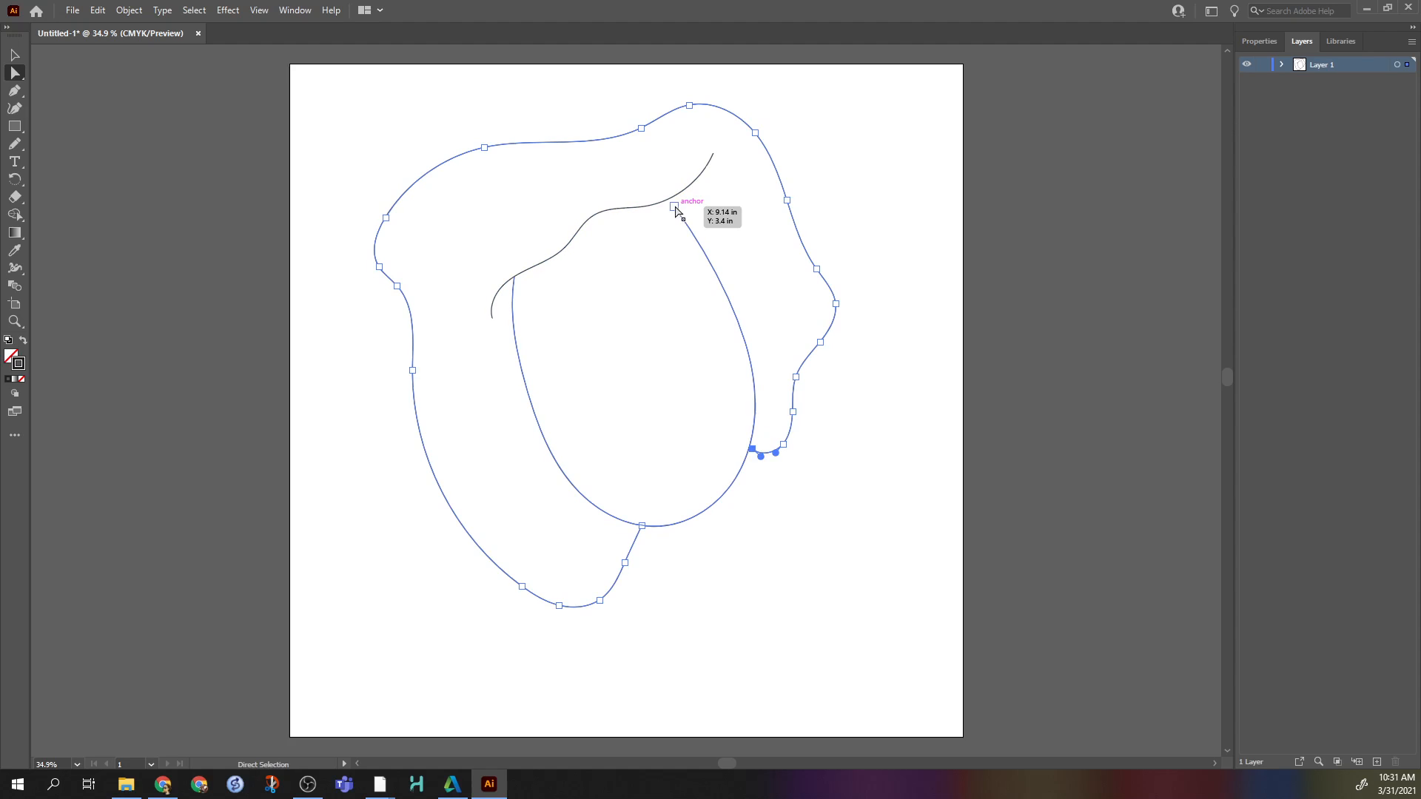
drag(673, 207, 669, 196)
click(903, 302)
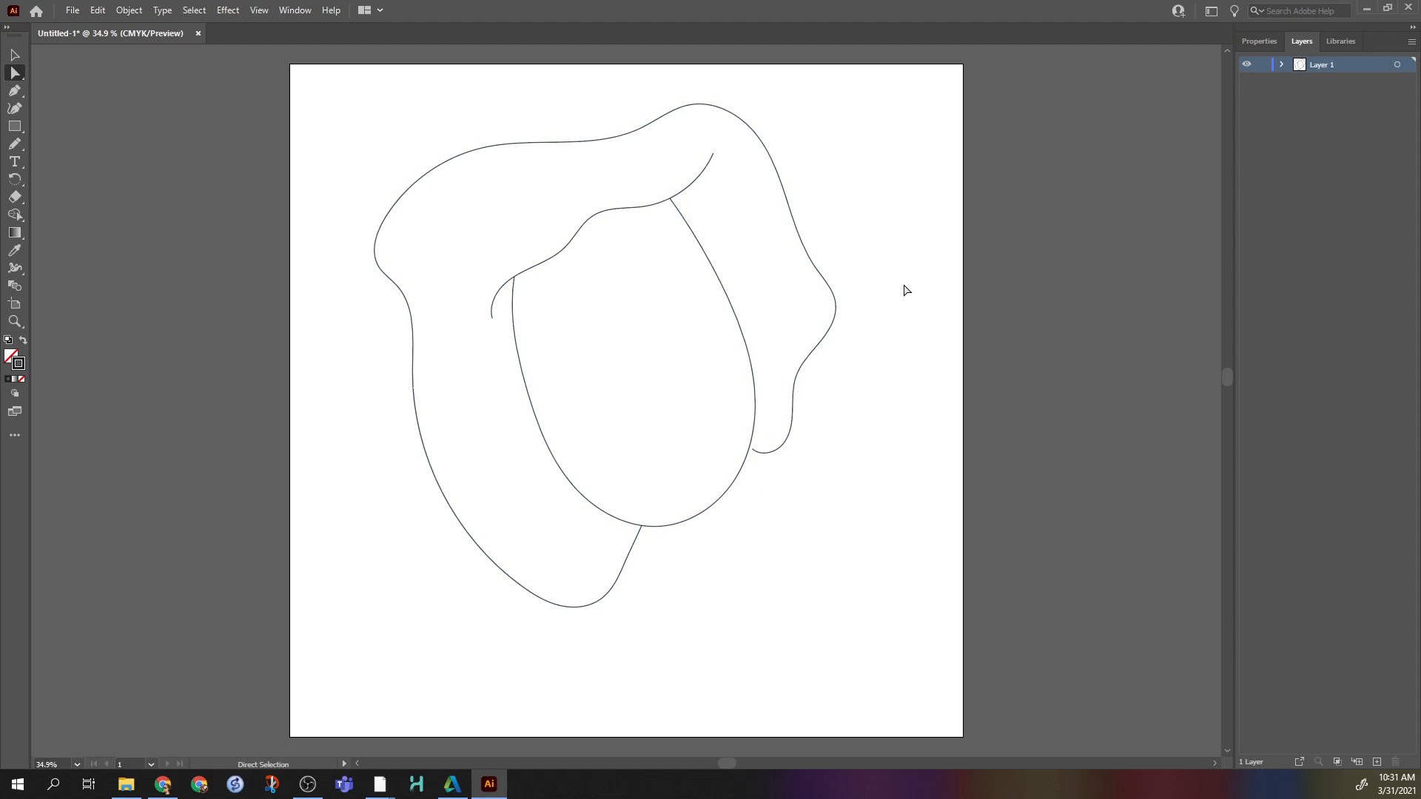
Fill the face path with brown #6B4E08
click(15, 54)
click(557, 464)
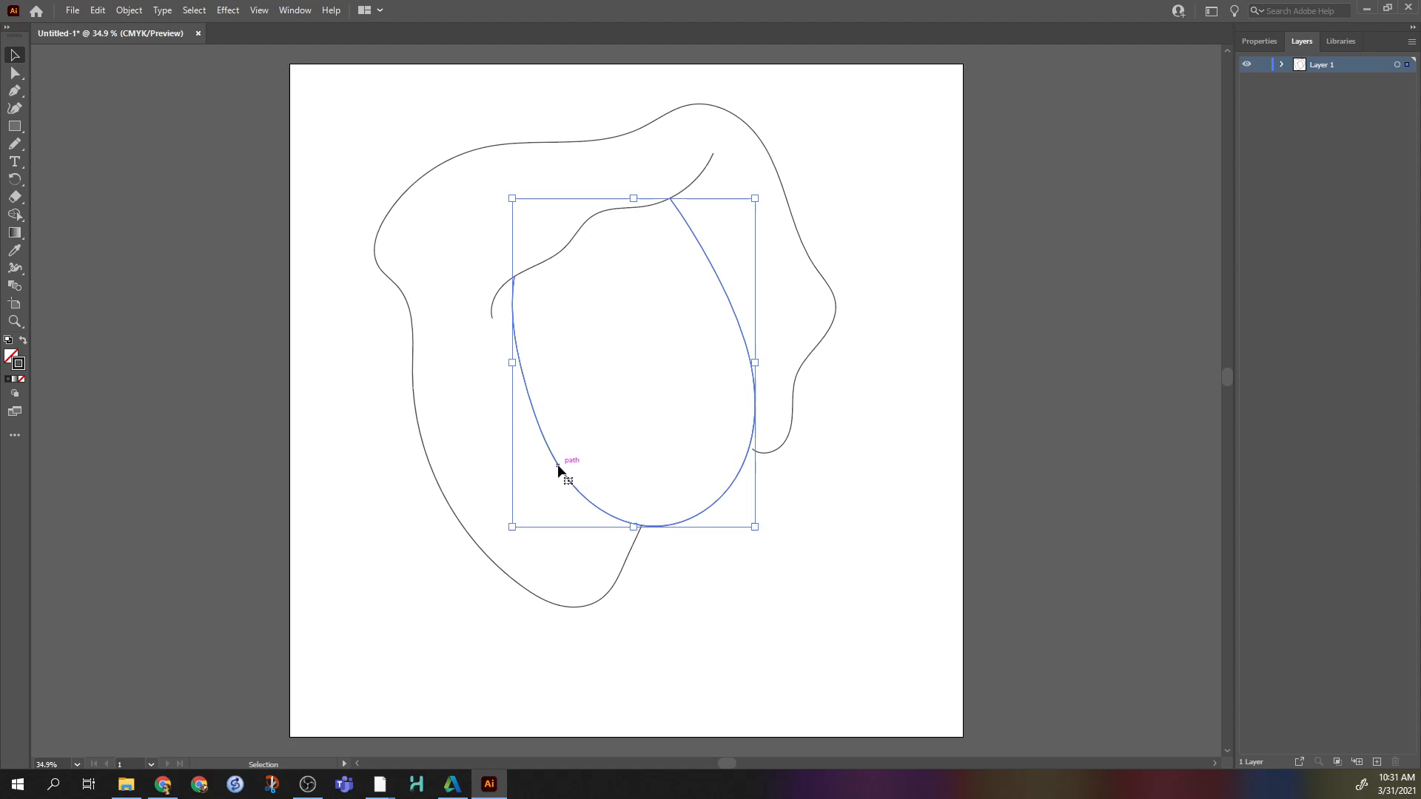
double_click(16, 365)
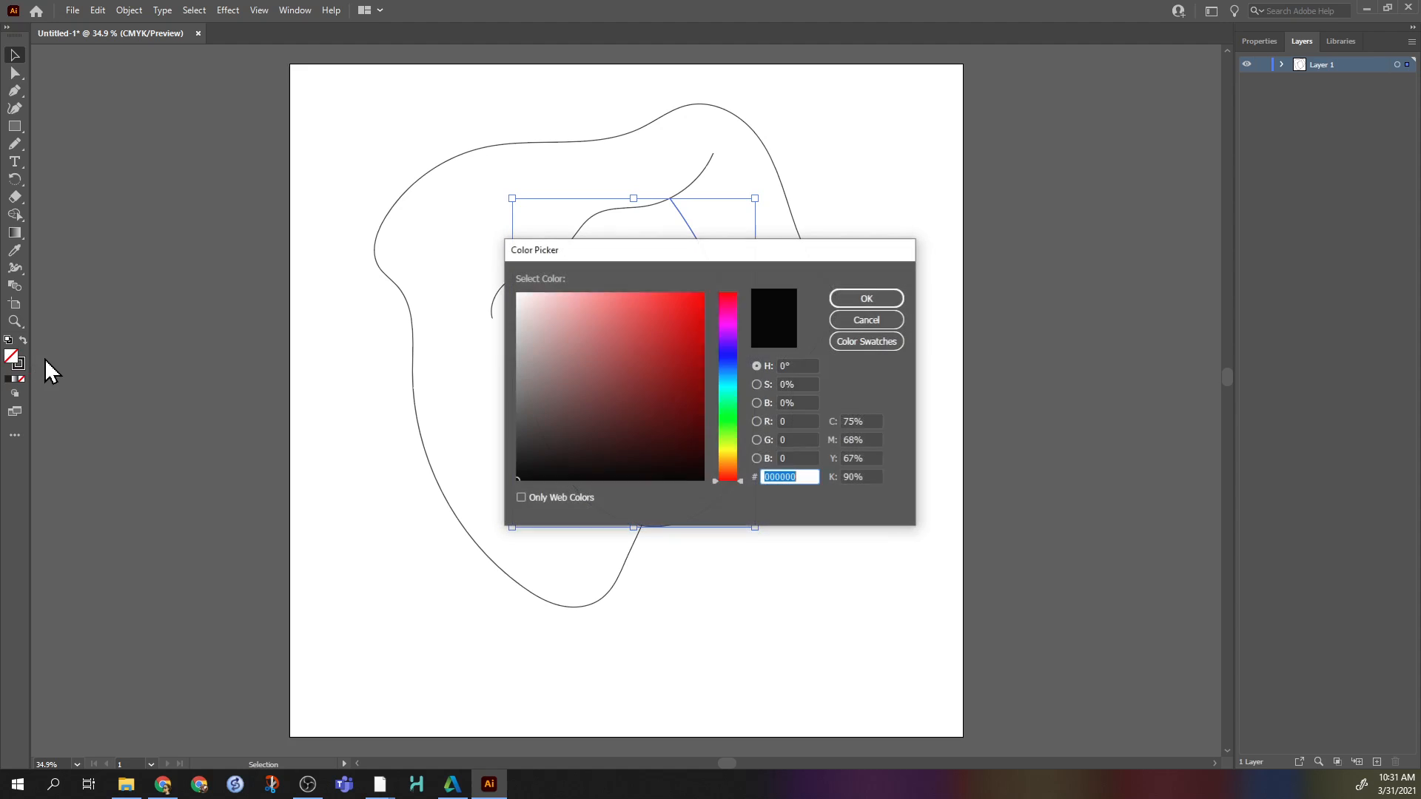
click(727, 400)
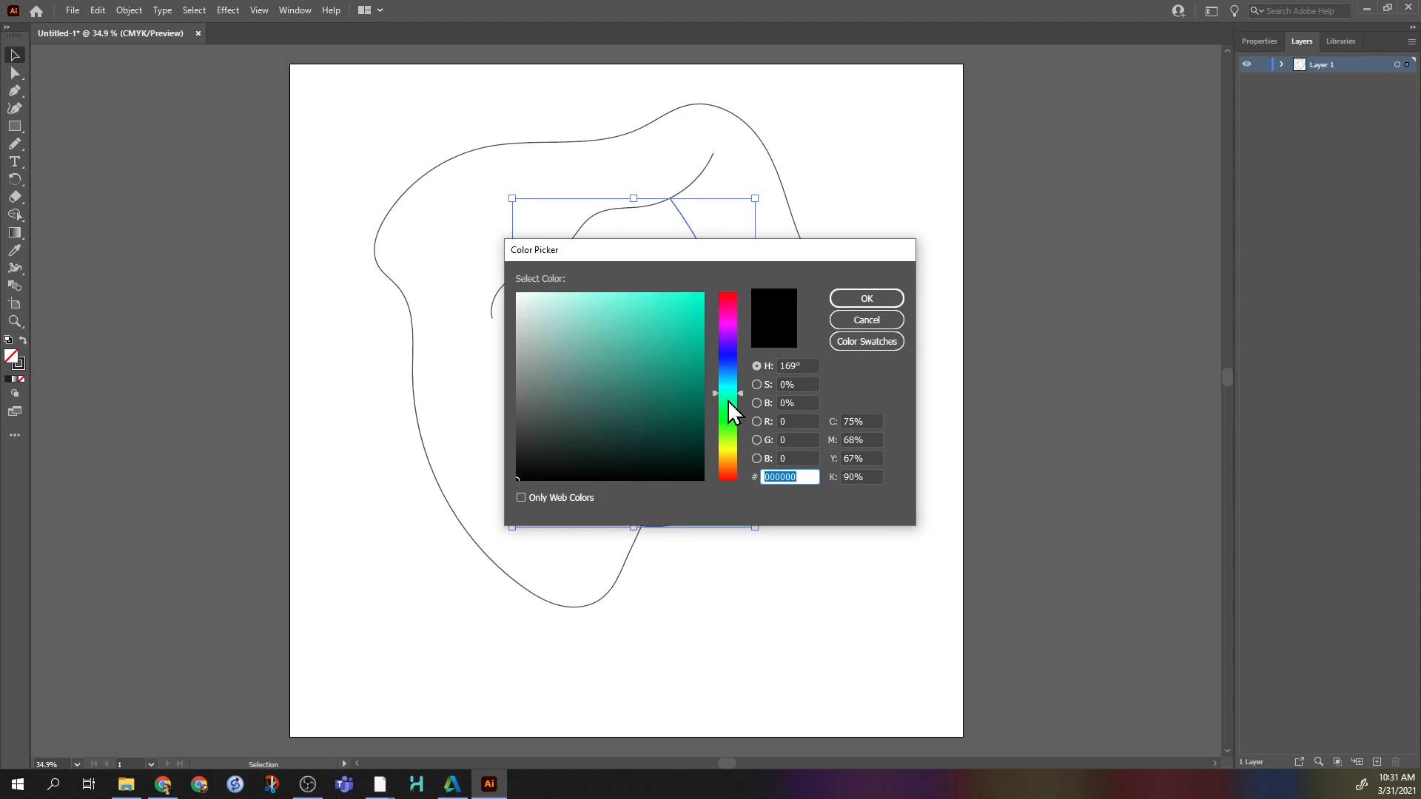
click(731, 460)
click(692, 400)
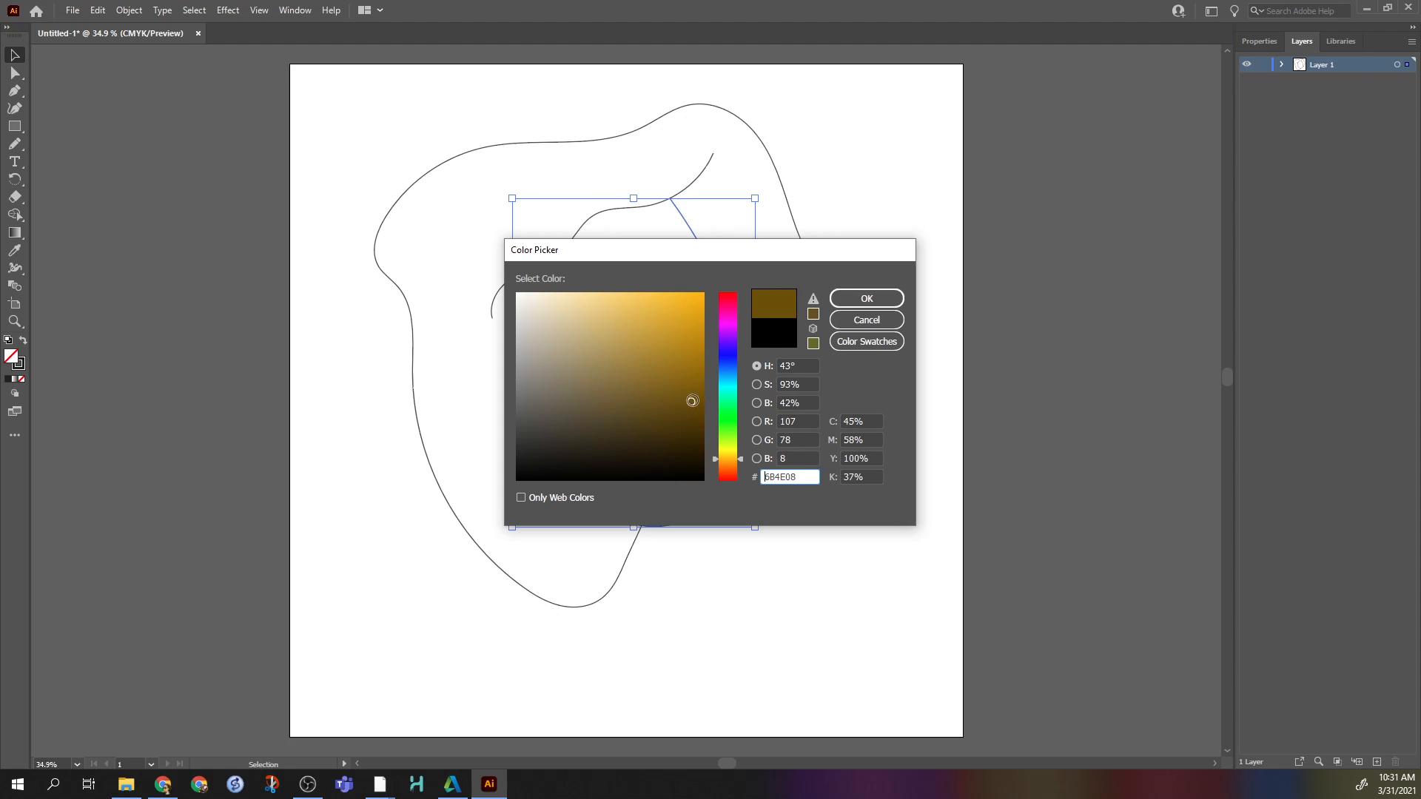
click(866, 298)
Fill the outer hair path with purple
click(706, 174)
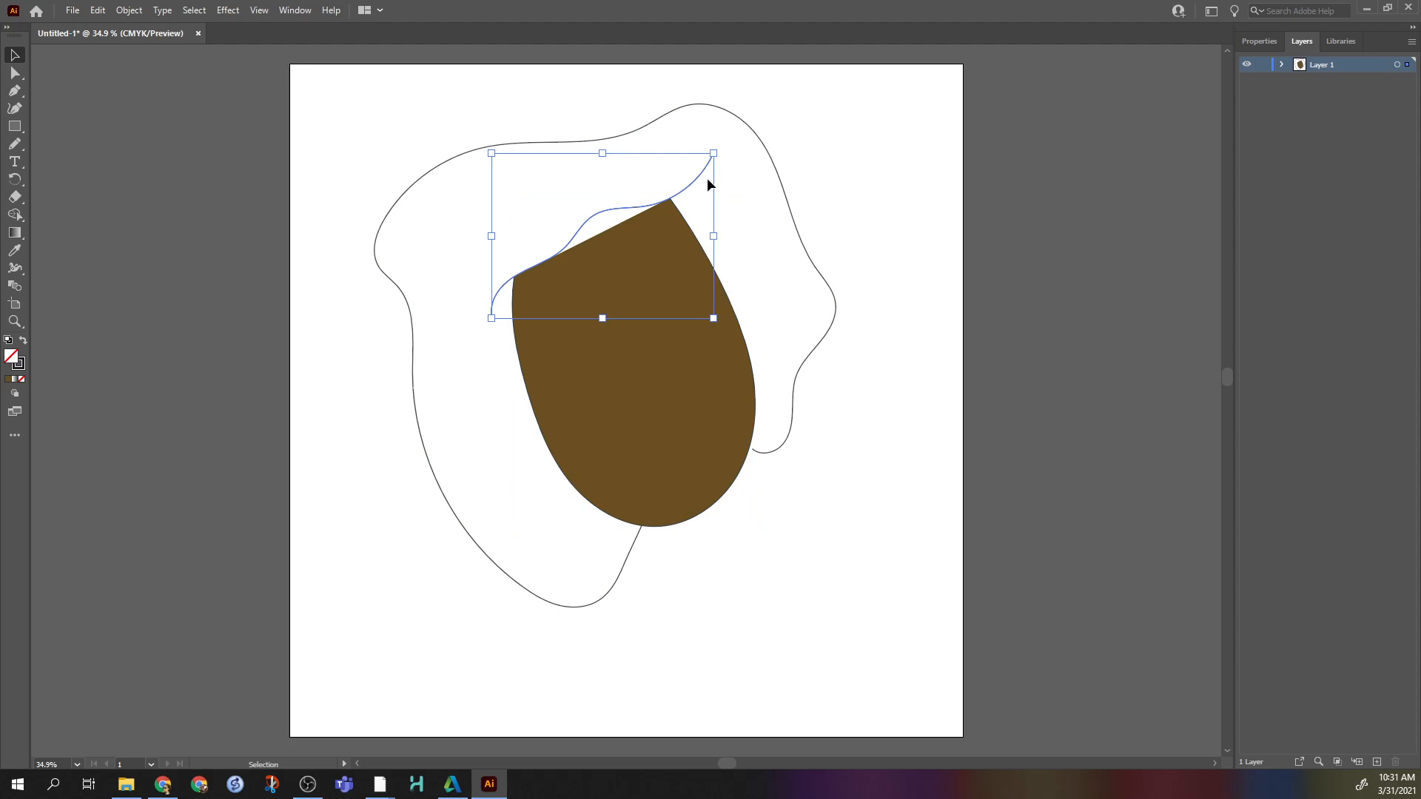
click(466, 152)
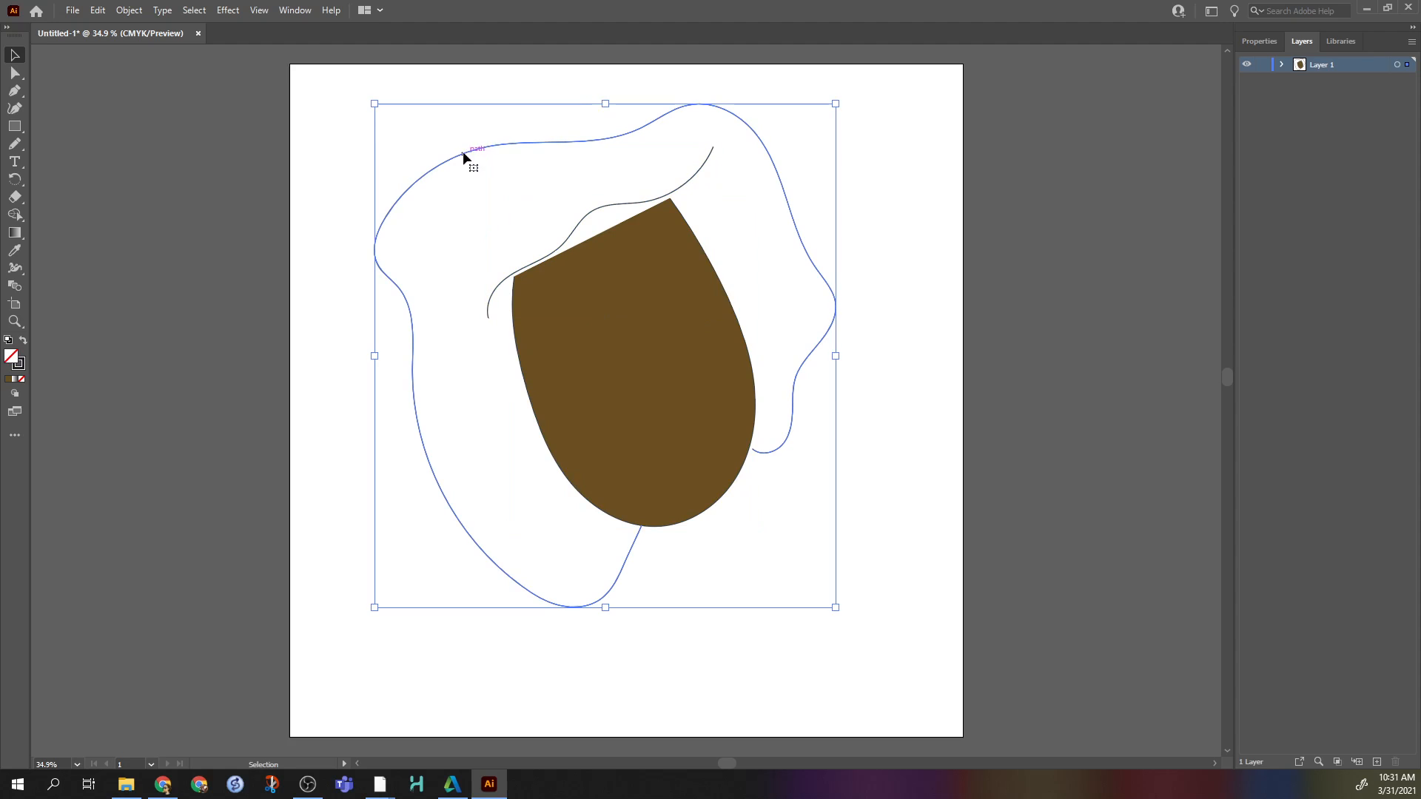
double_click(18, 364)
click(731, 339)
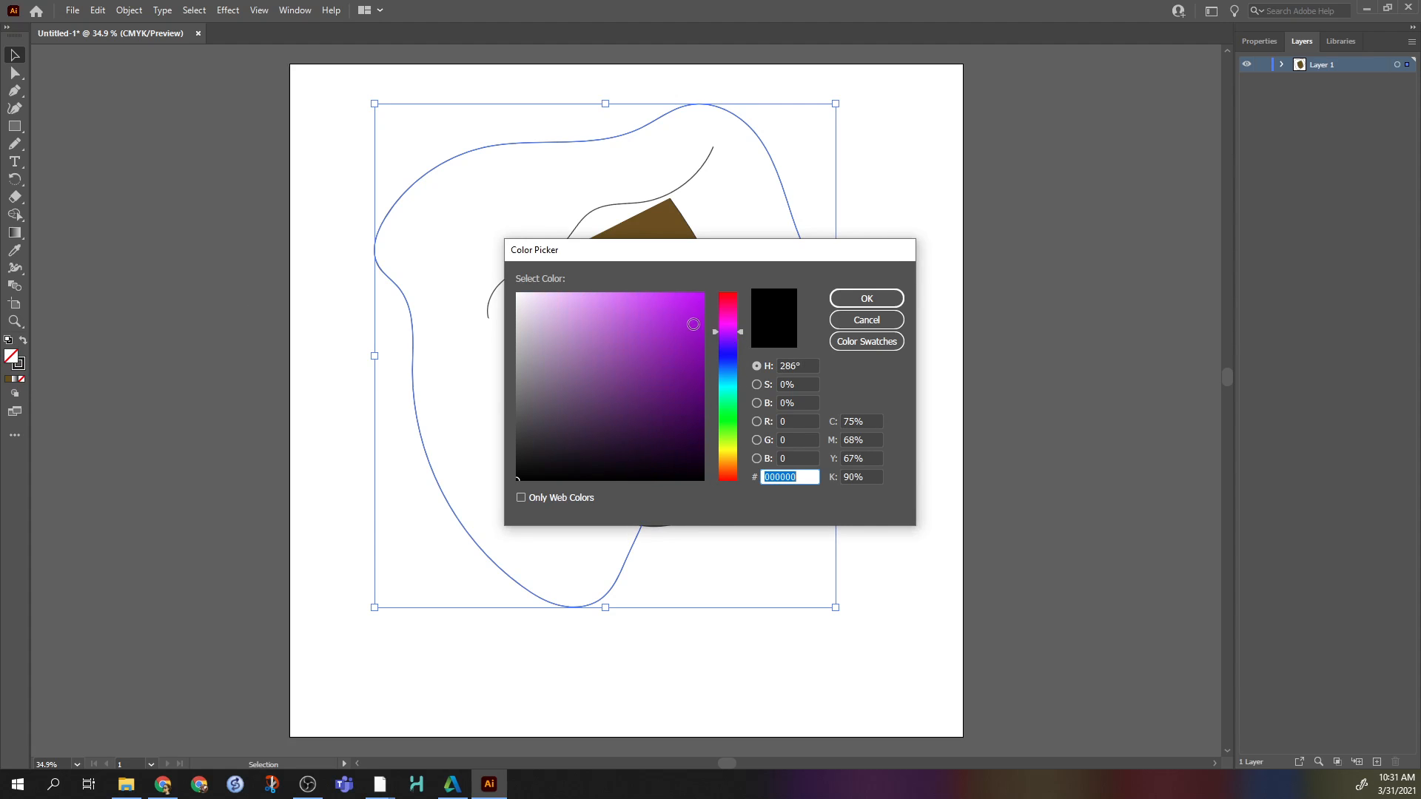
click(691, 327)
click(862, 299)
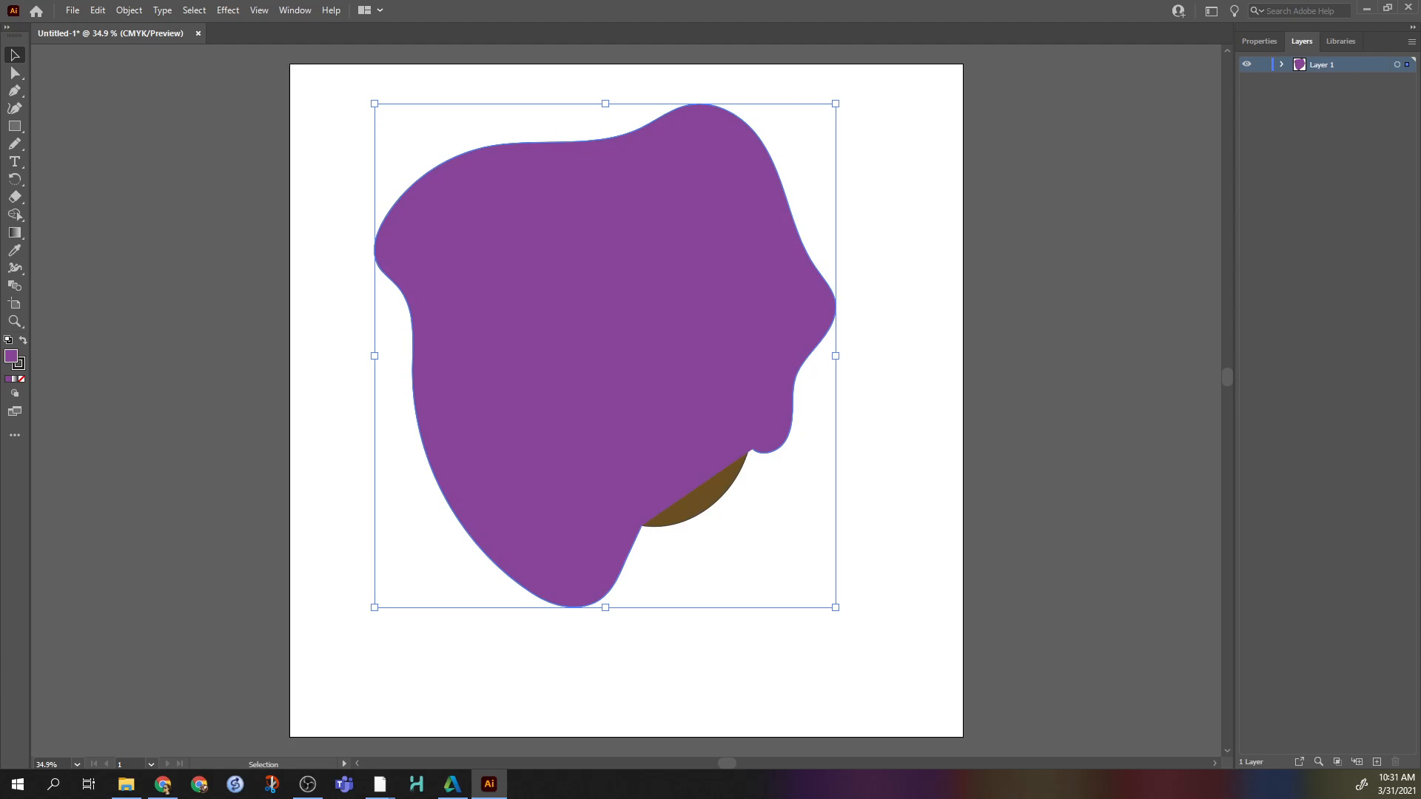
Expand Layer 1 and reorder its paths so the purple hair sits at the bottom of the stack, behind the brown face
click(1282, 64)
click(1332, 111)
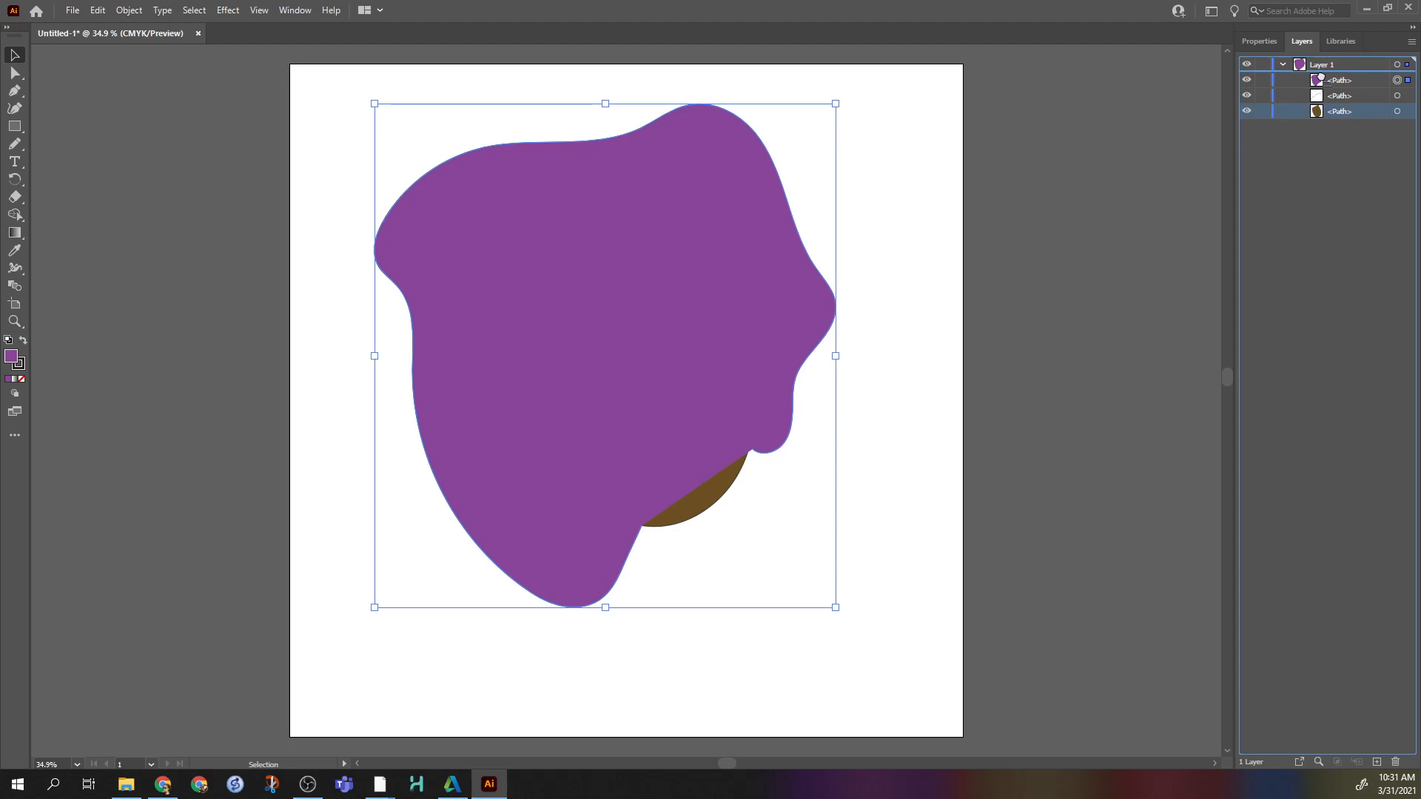
drag(1321, 80, 1321, 119)
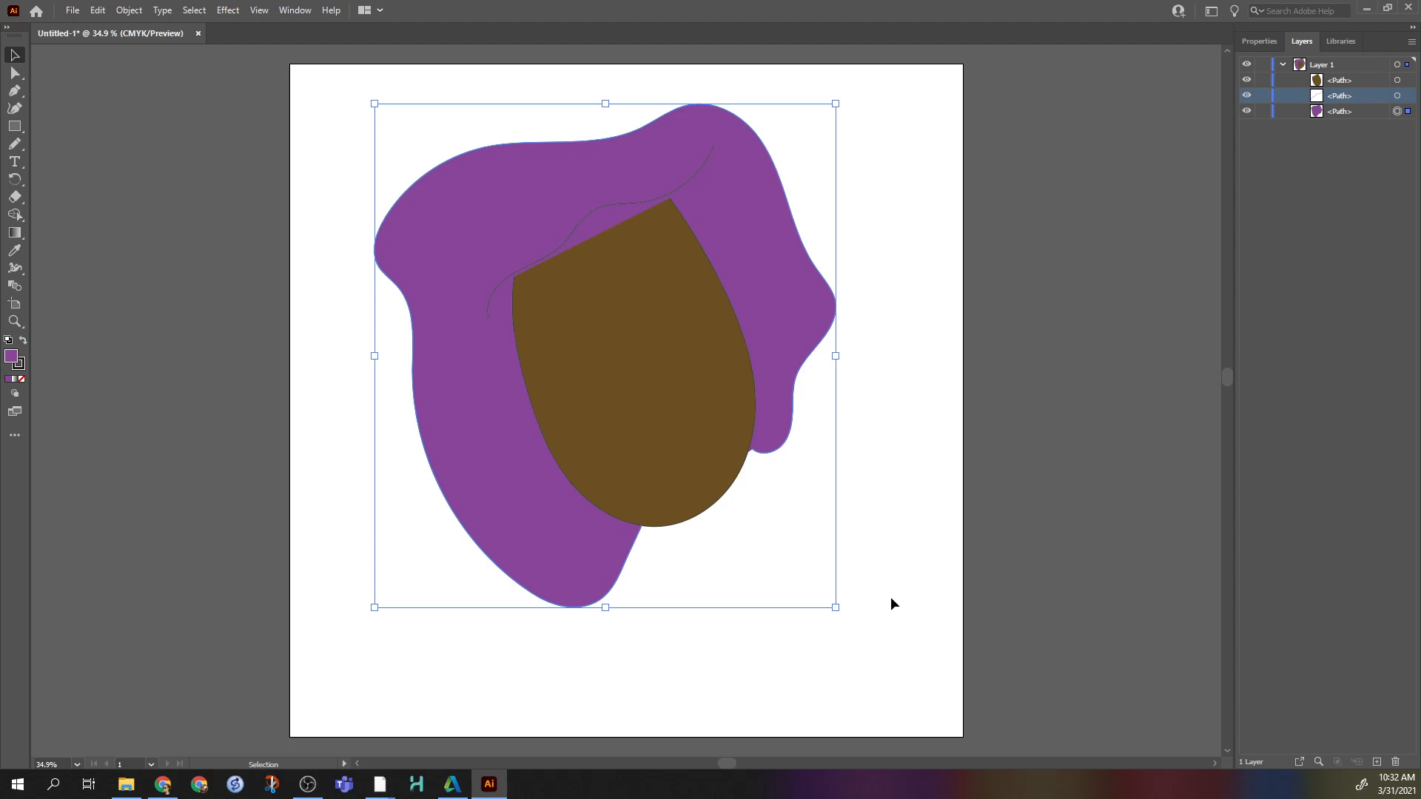
Temporarily hide the brown face path to examine the open edge of the purple hair, and clear the selection
click(1246, 80)
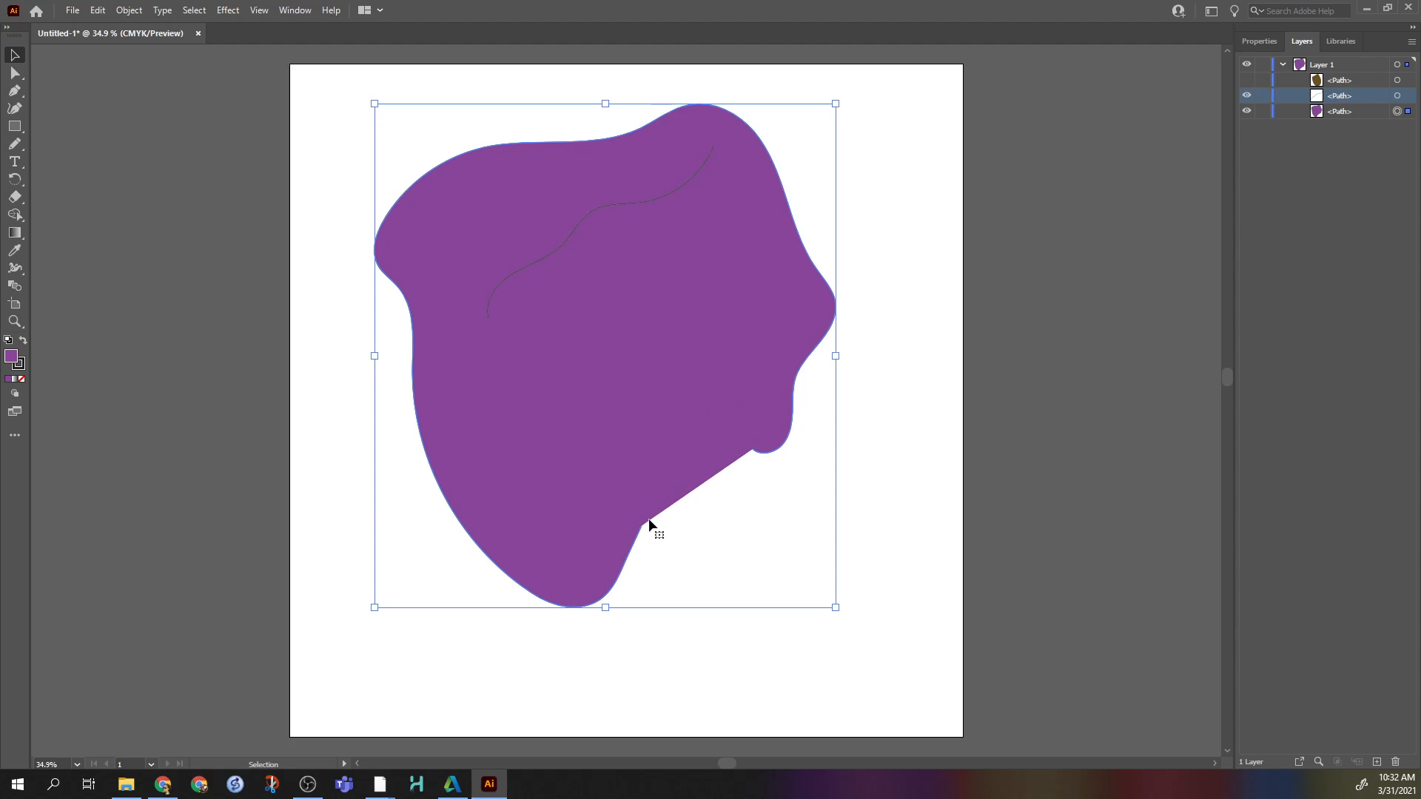
click(1246, 79)
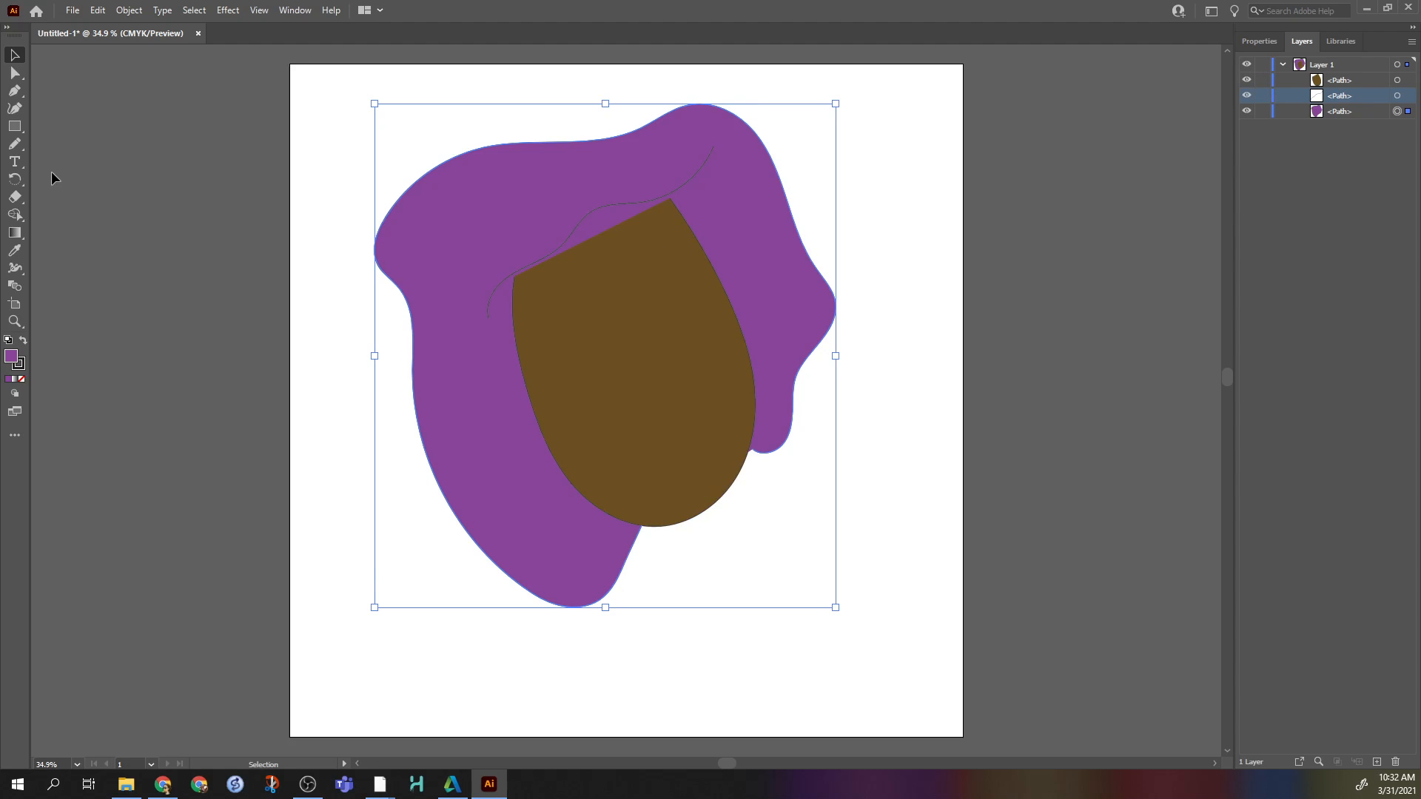
drag(934, 349, 1011, 338)
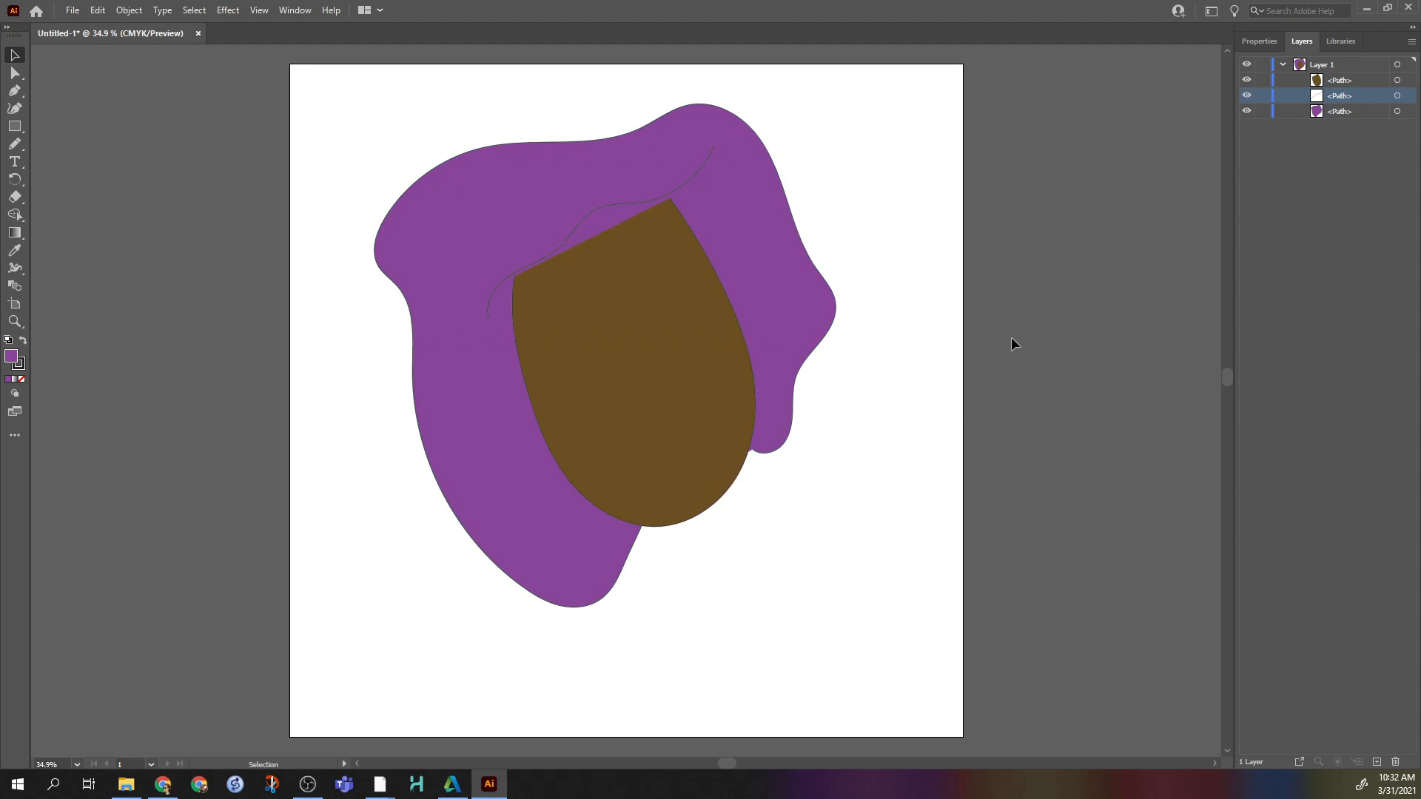
Set the stroke weight of the face, hairline and outer hair paths to 13 pt
drag(345, 143, 1098, 621)
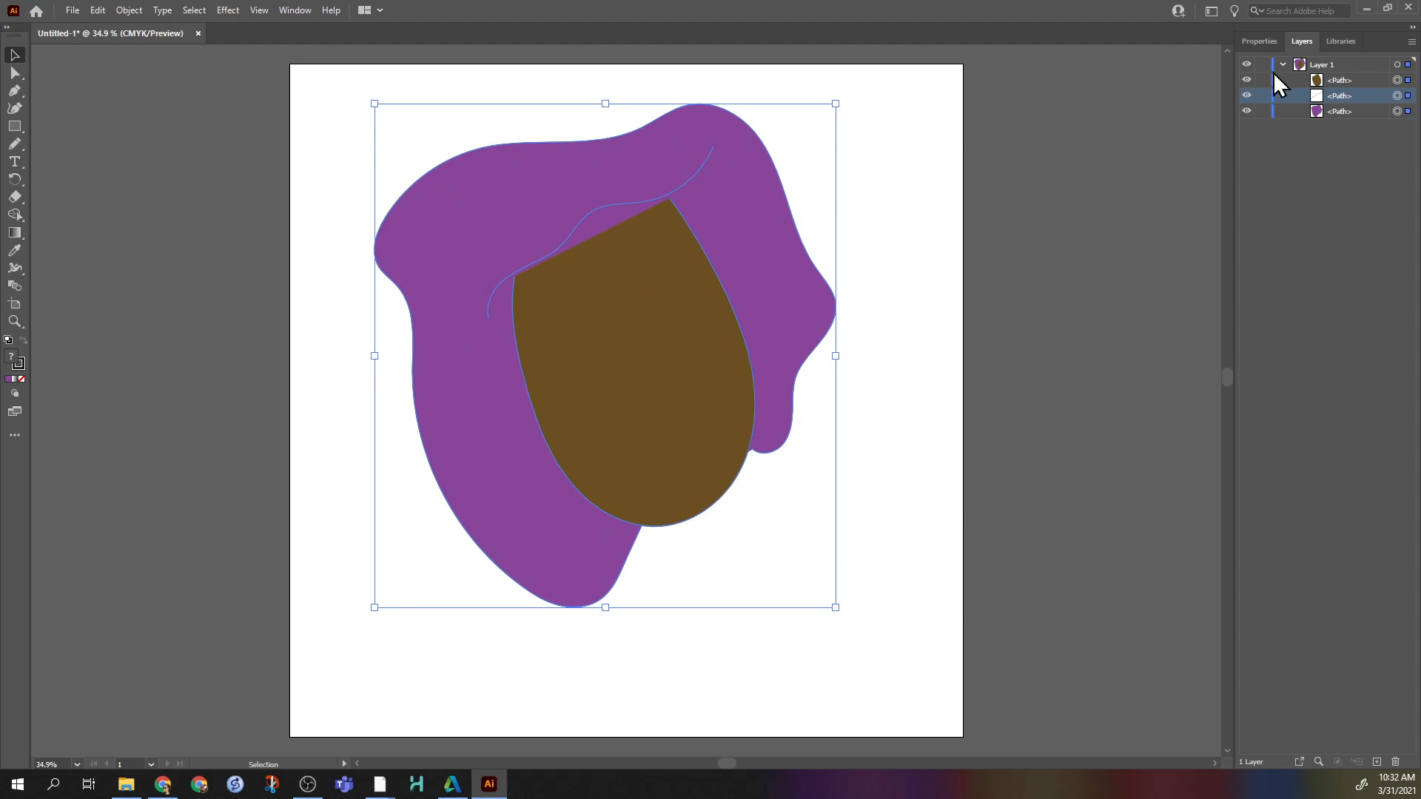
click(1267, 42)
click(1308, 221)
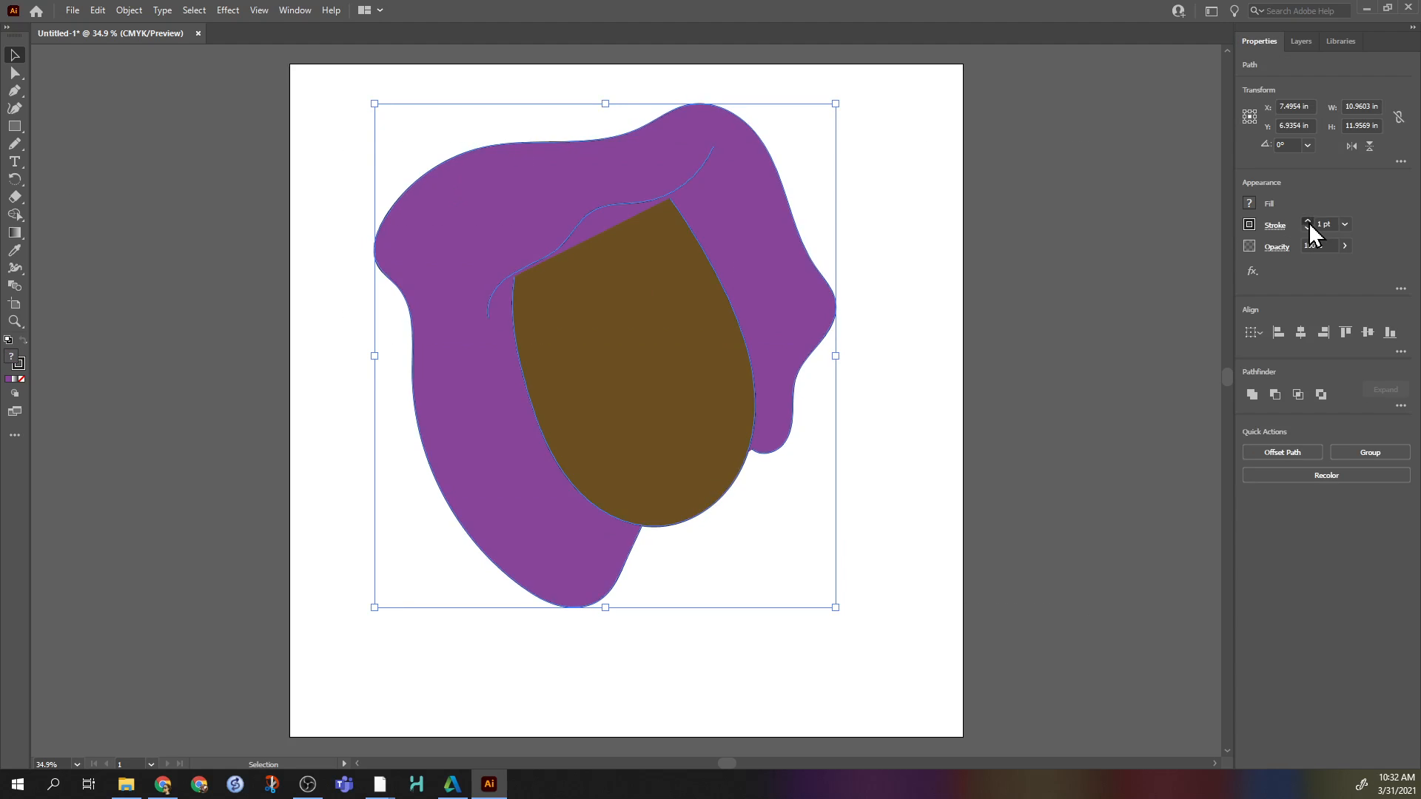
click(1307, 220)
click(1307, 221)
click(1308, 221)
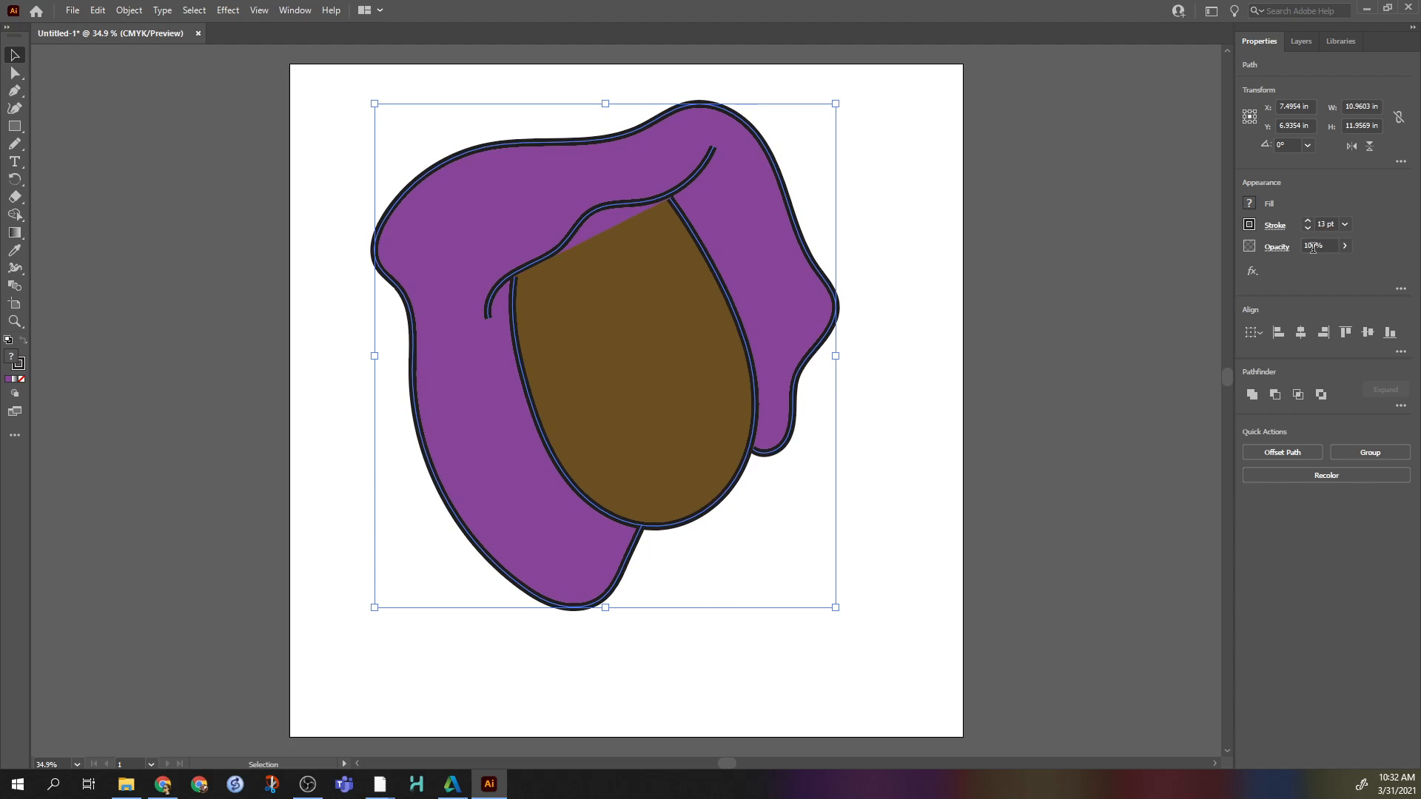
click(318, 170)
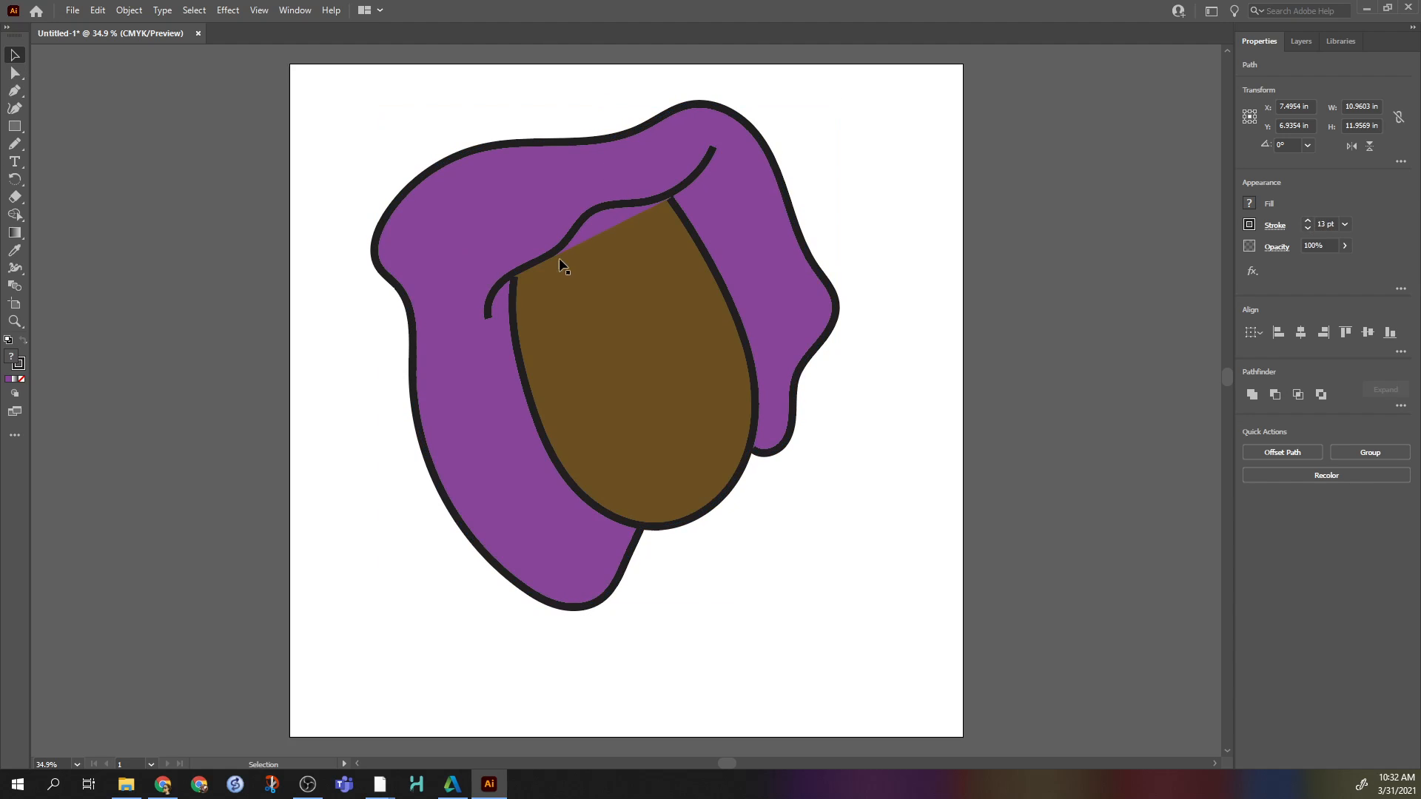
Nudge the brown face path's upper endpoint onto the hairline stroke
click(15, 73)
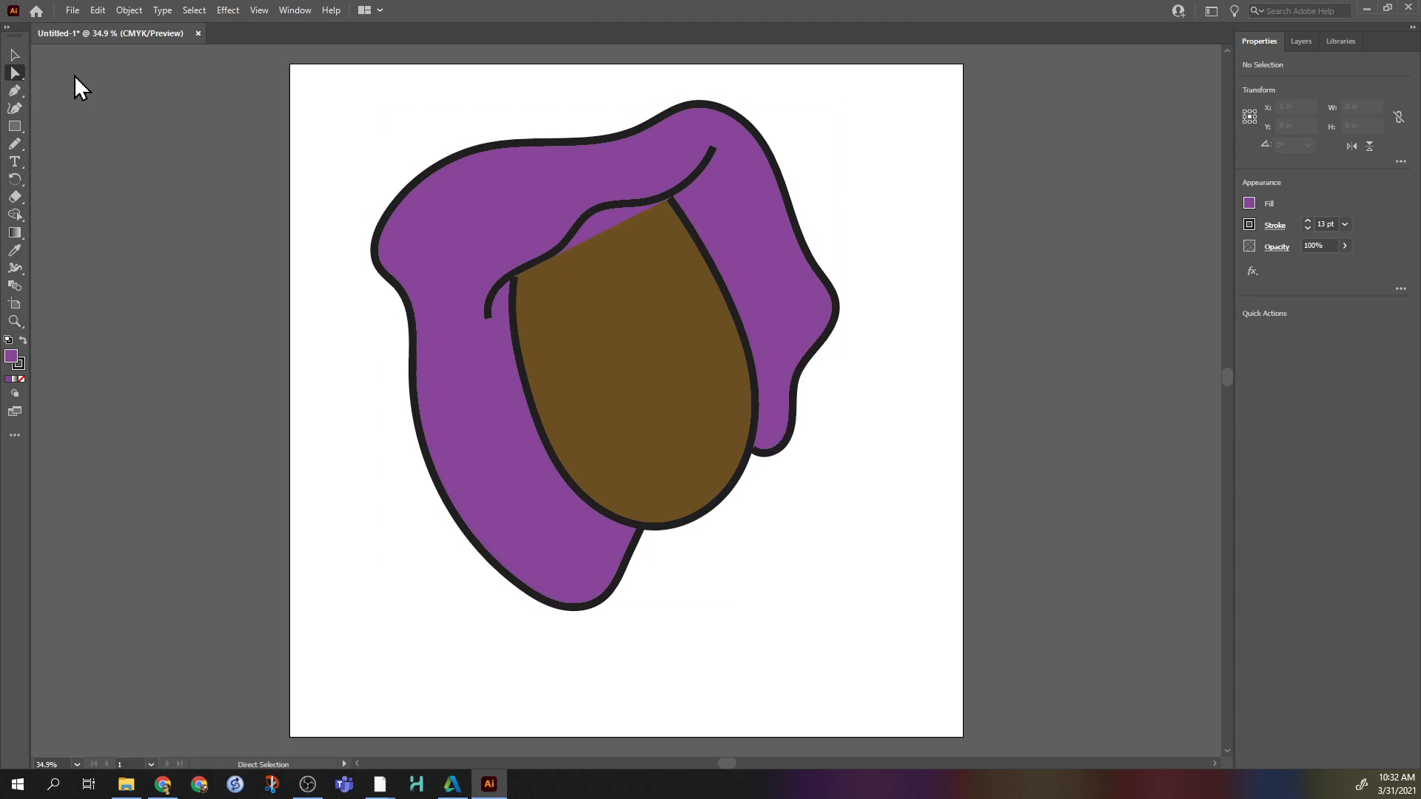
click(670, 198)
mouse_move(675, 200)
mouse_down()
mouse_move(660, 424)
mouse_move(685, 227)
mouse_move(671, 197)
mouse_up()
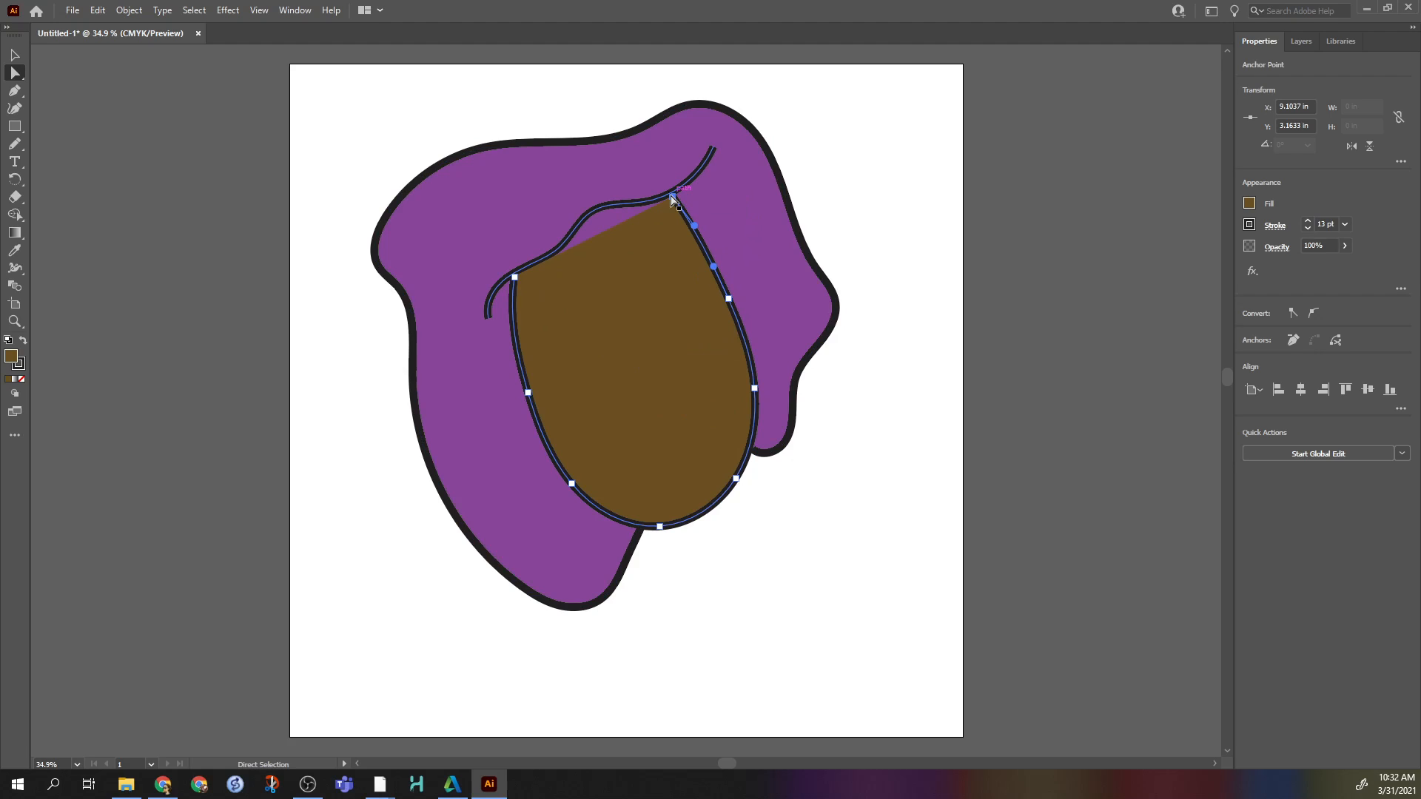
Enable Edit selected paths for the Pencil tool and close the face path with a curved stroke across the forehead
click(15, 144)
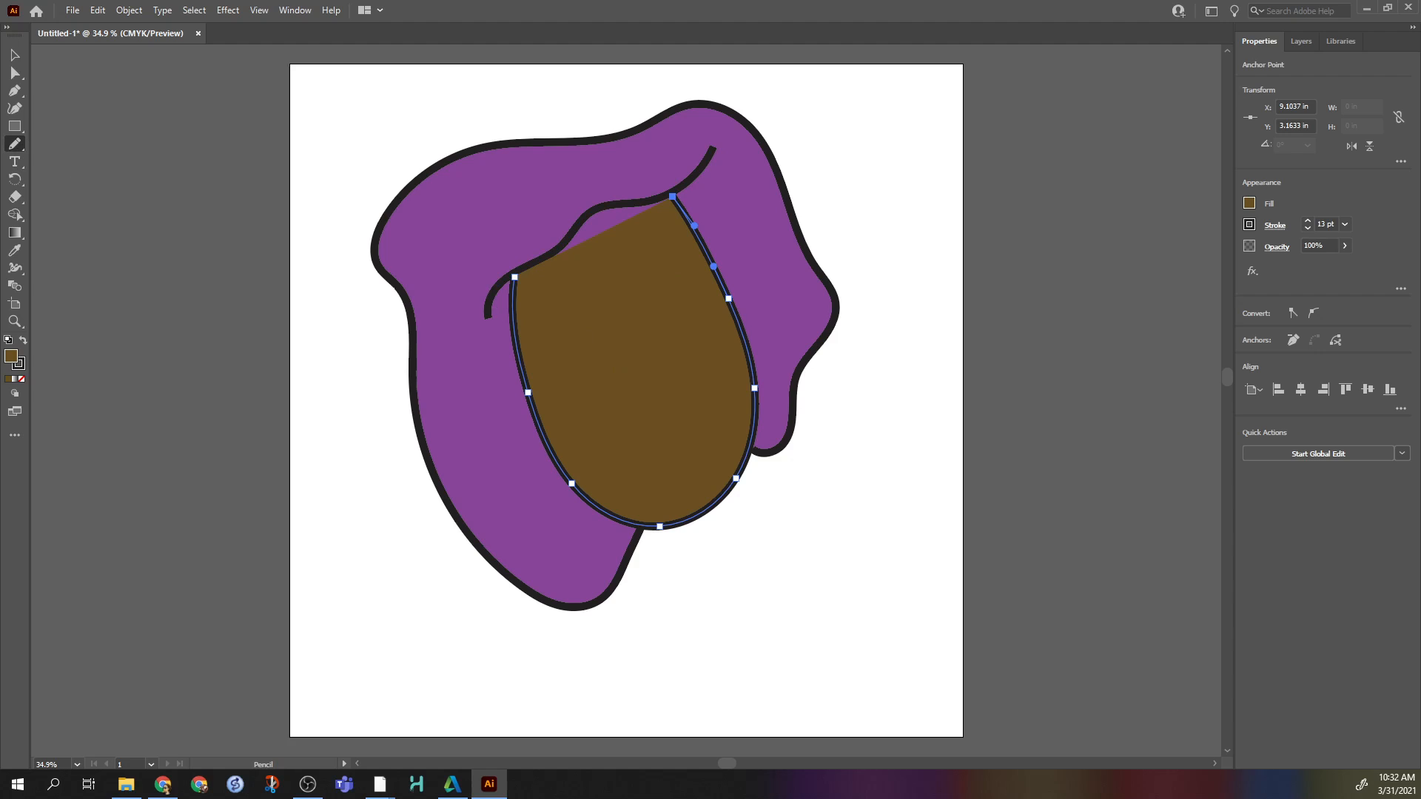
double_click(9, 146)
click(632, 438)
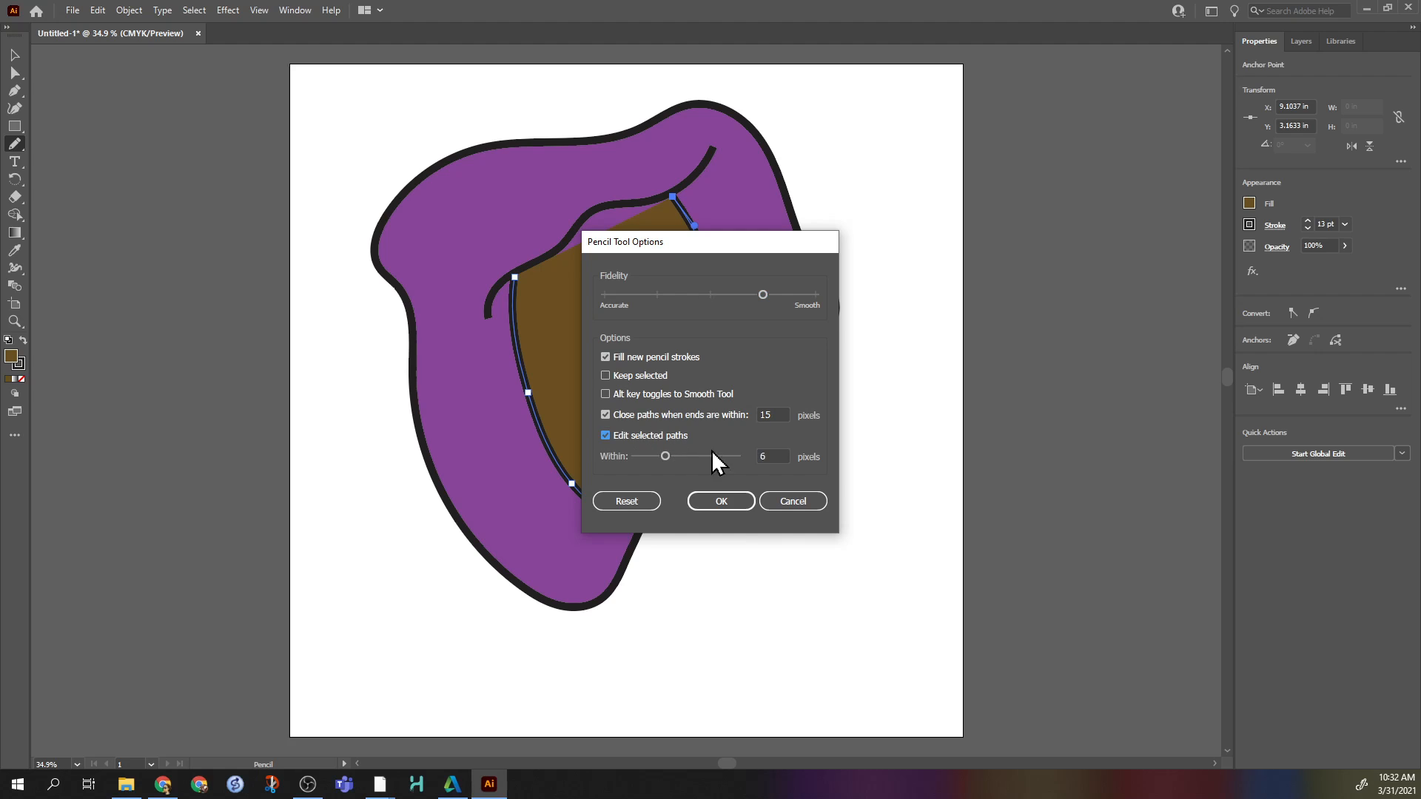
click(721, 506)
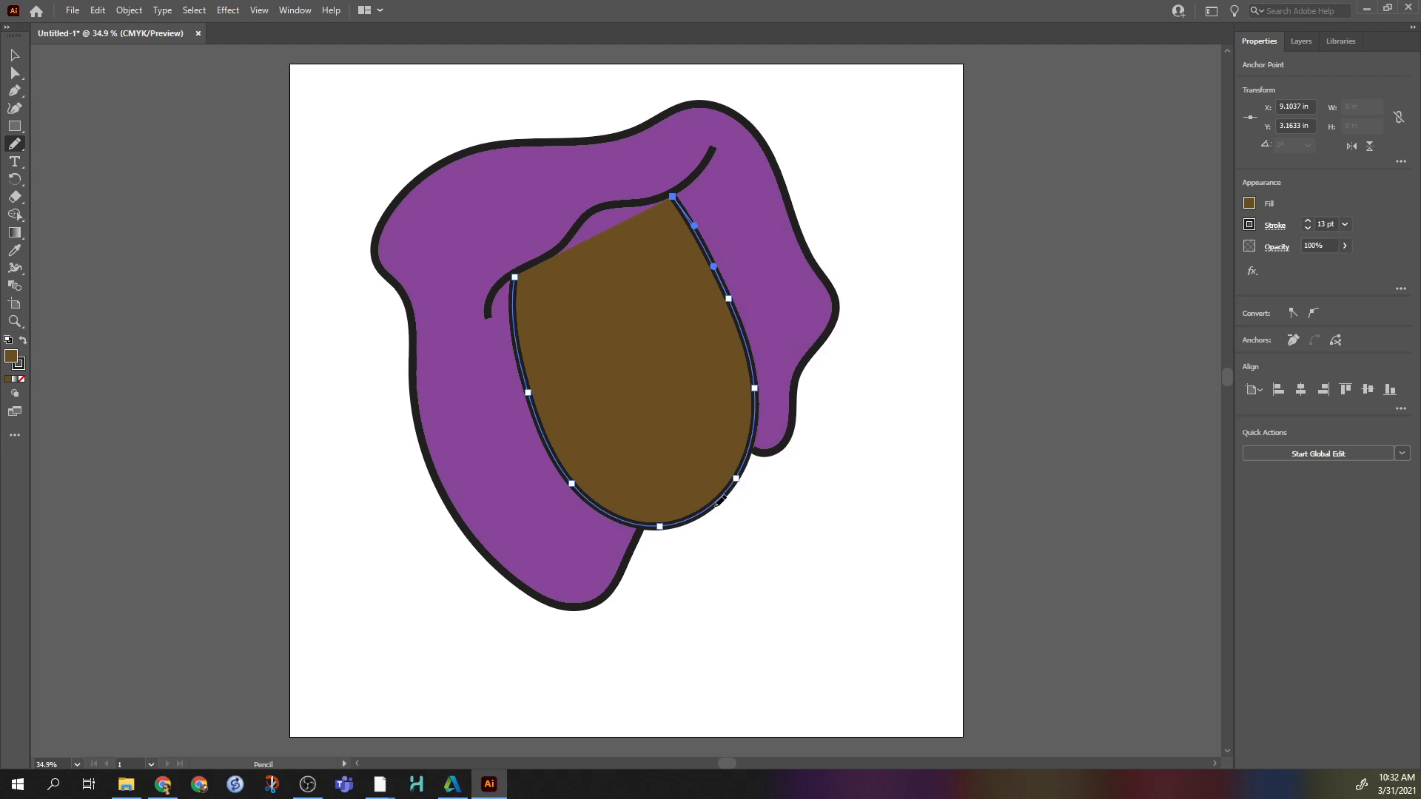
mouse_move(673, 195)
mouse_down()
mouse_move(563, 216)
mouse_move(516, 262)
mouse_up()
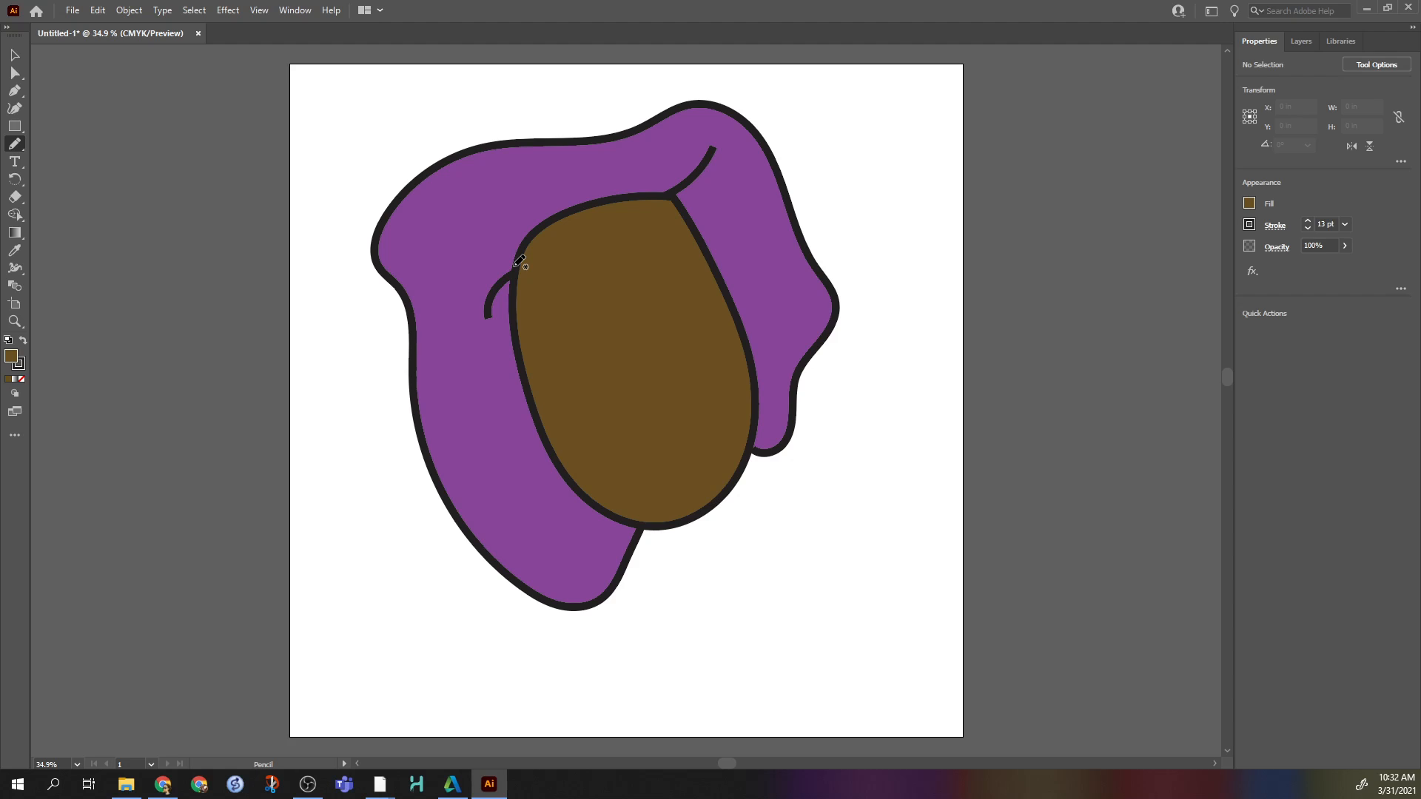
Select the purple hair shape and hide the brown face path
click(14, 55)
click(486, 370)
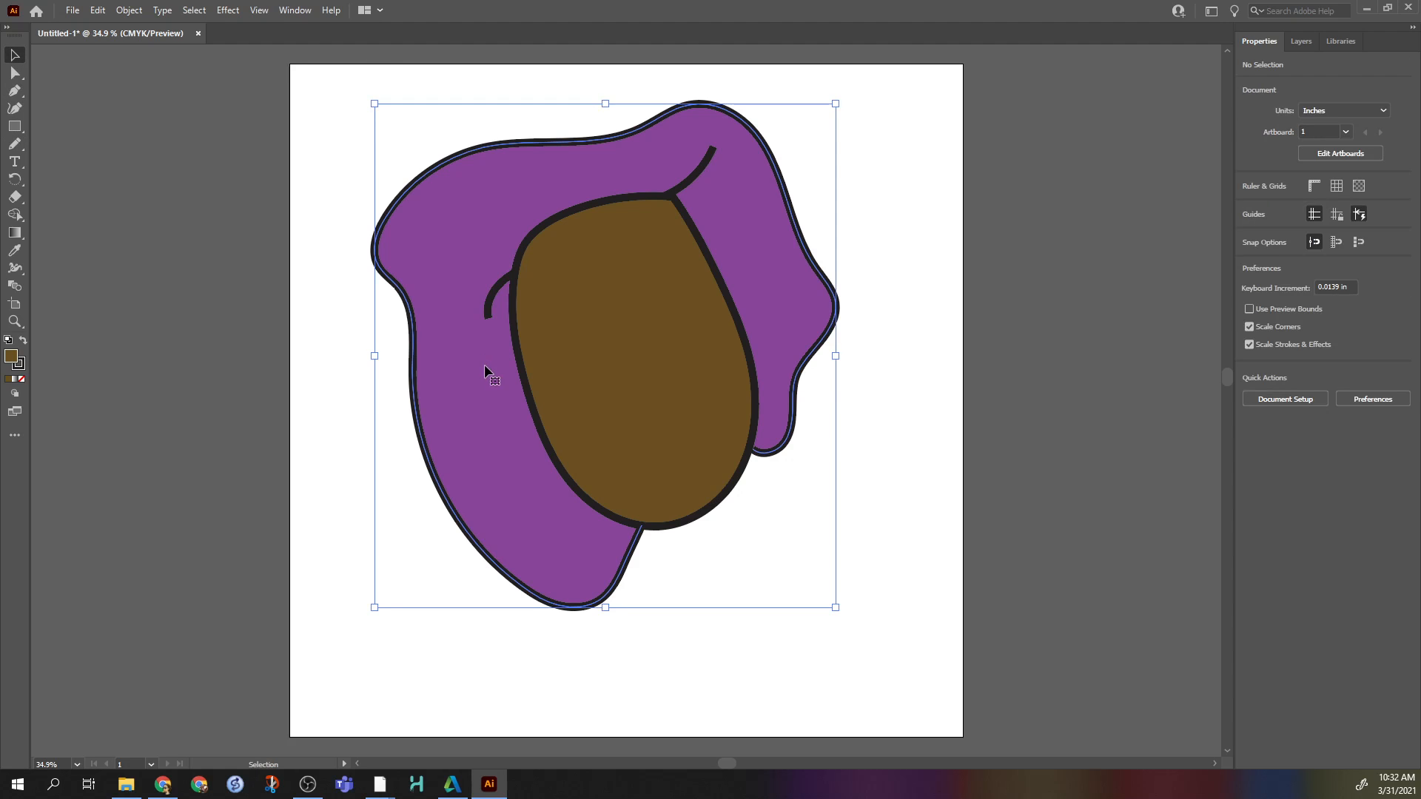
click(1299, 41)
click(1246, 80)
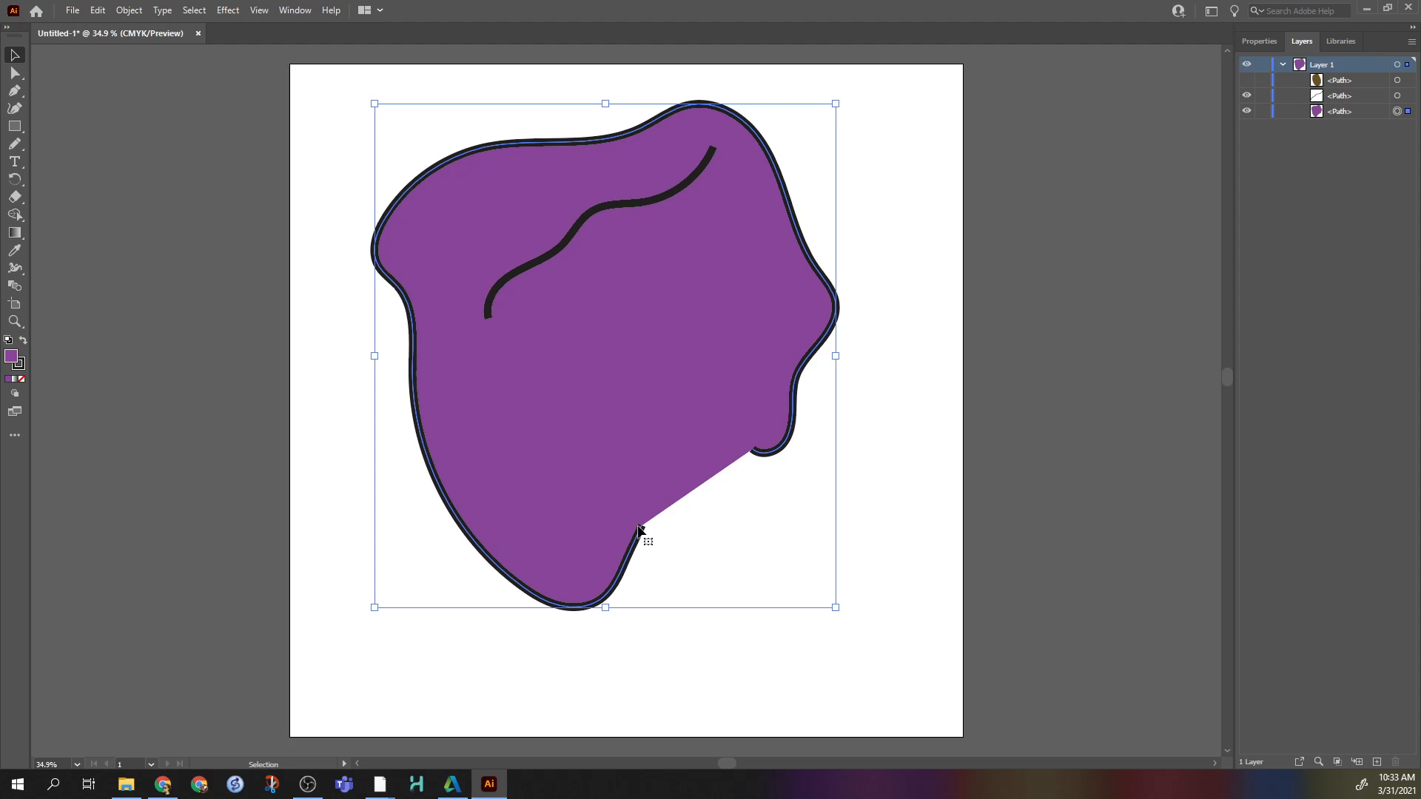
With both hair paths selected, draw Pencil strokes connecting the hairline's two ends to the outer hair outline's two lower ends
shift+click(504, 311)
click(15, 143)
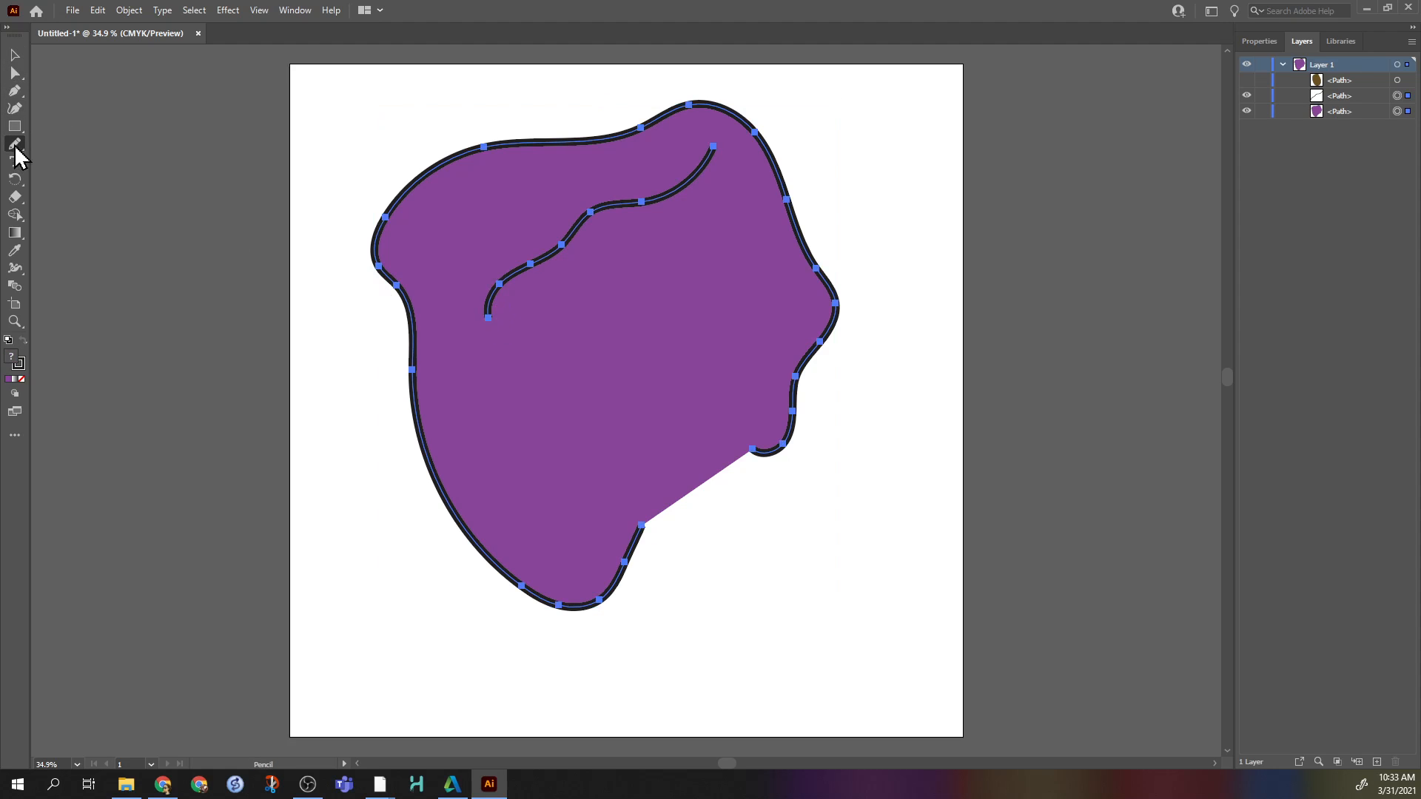
mouse_move(489, 317)
mouse_down()
mouse_move(575, 417)
mouse_move(642, 518)
mouse_up()
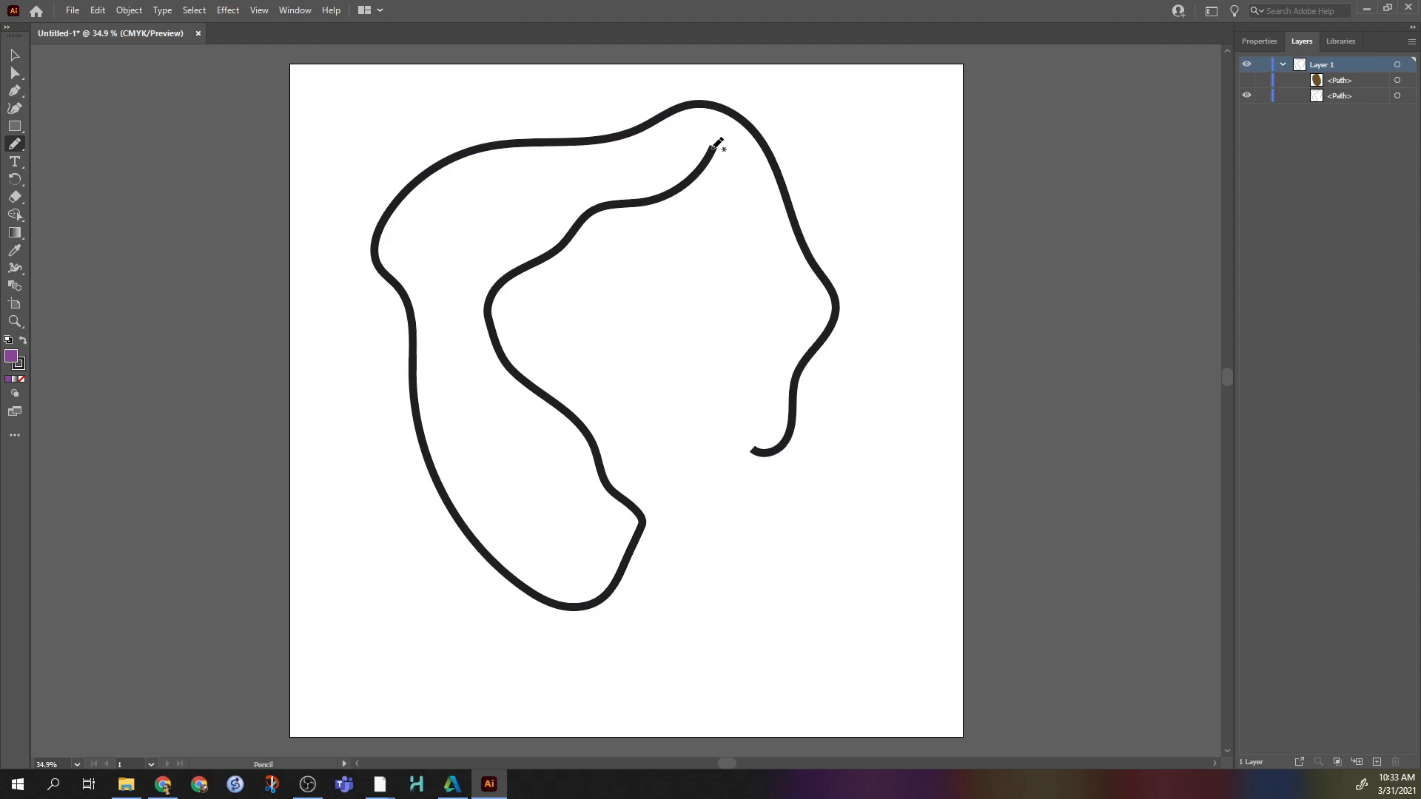
drag(713, 147, 763, 447)
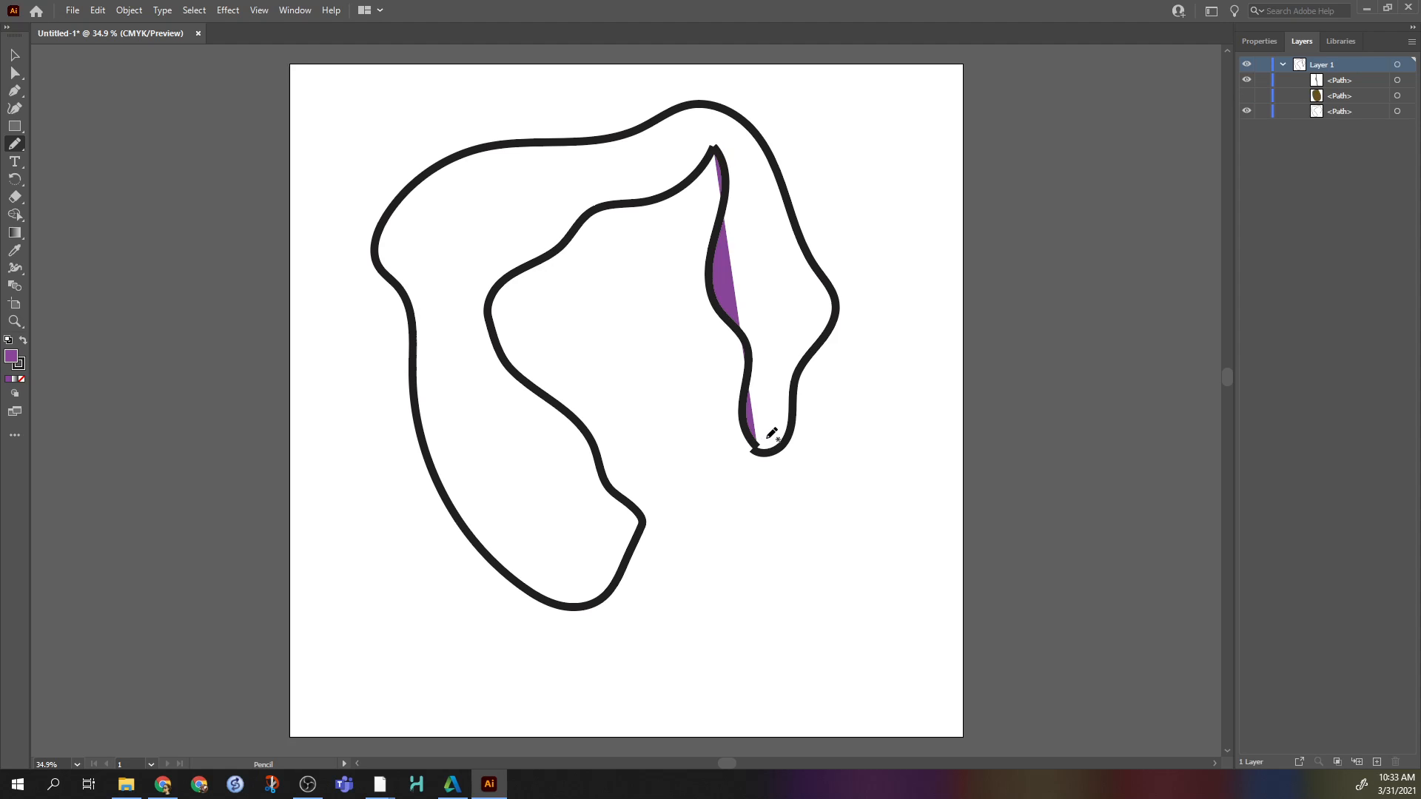
Undo the last stroke, select the hair path and close it with a Pencil stroke from the hairline's upper tip to its open lower end
key(ctrl+z)
click(14, 54)
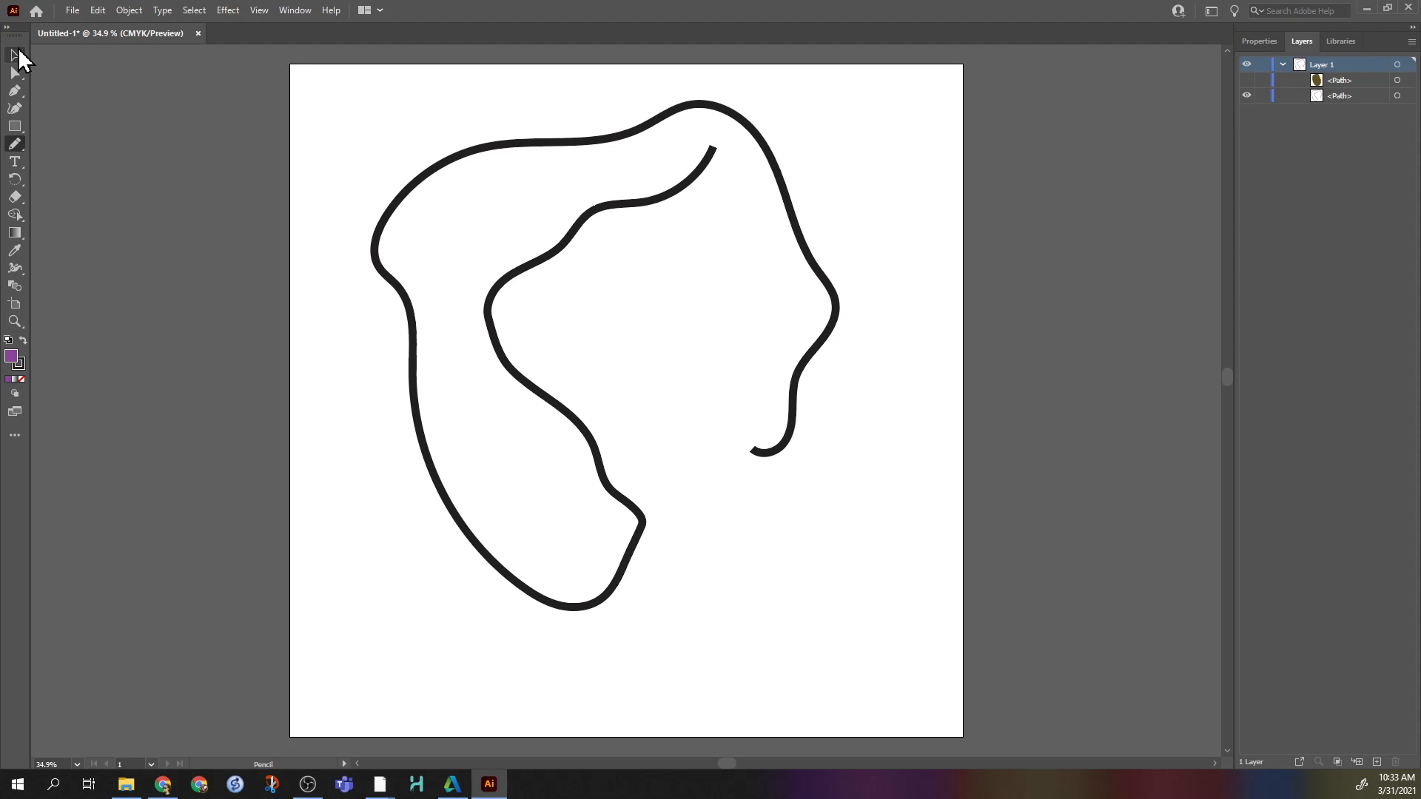
drag(553, 295, 555, 296)
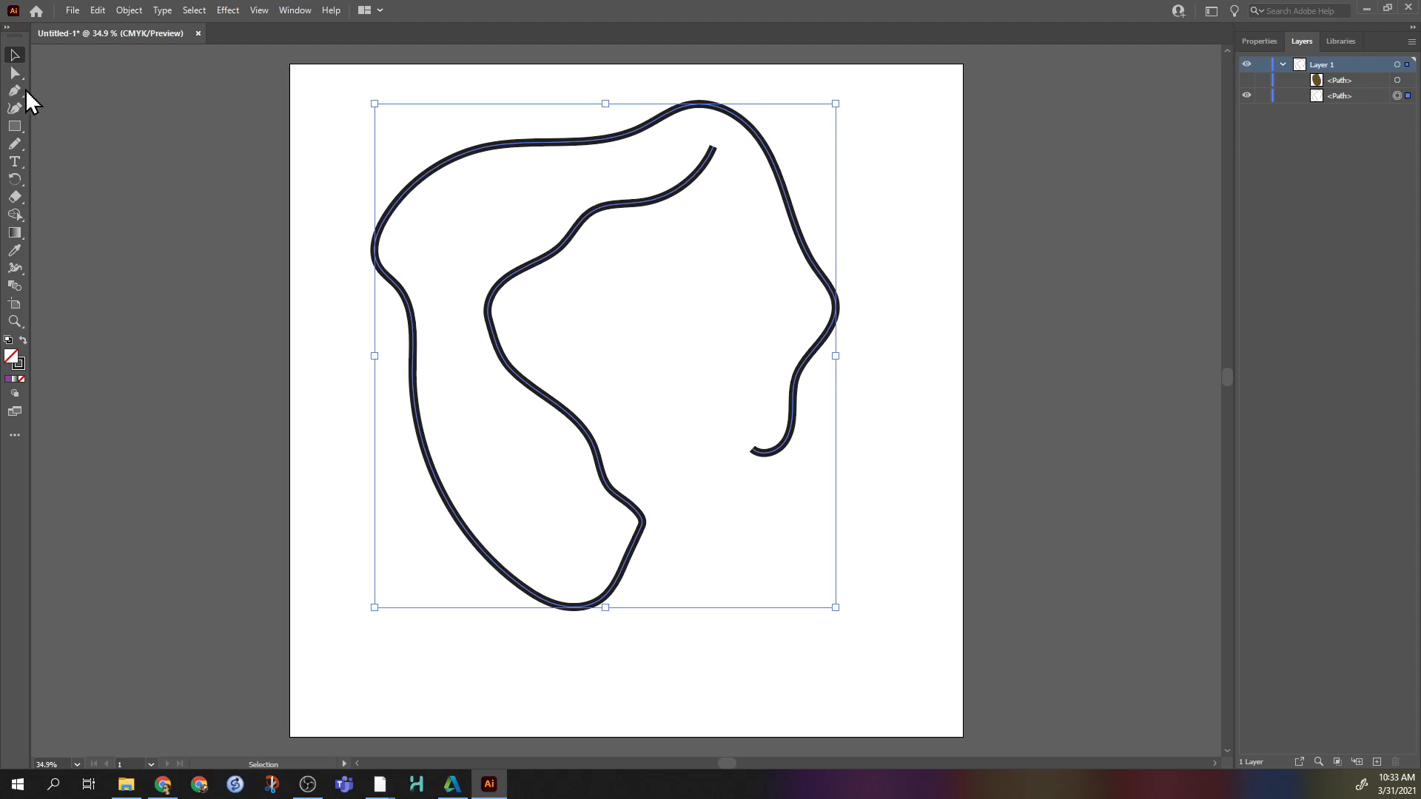
click(14, 143)
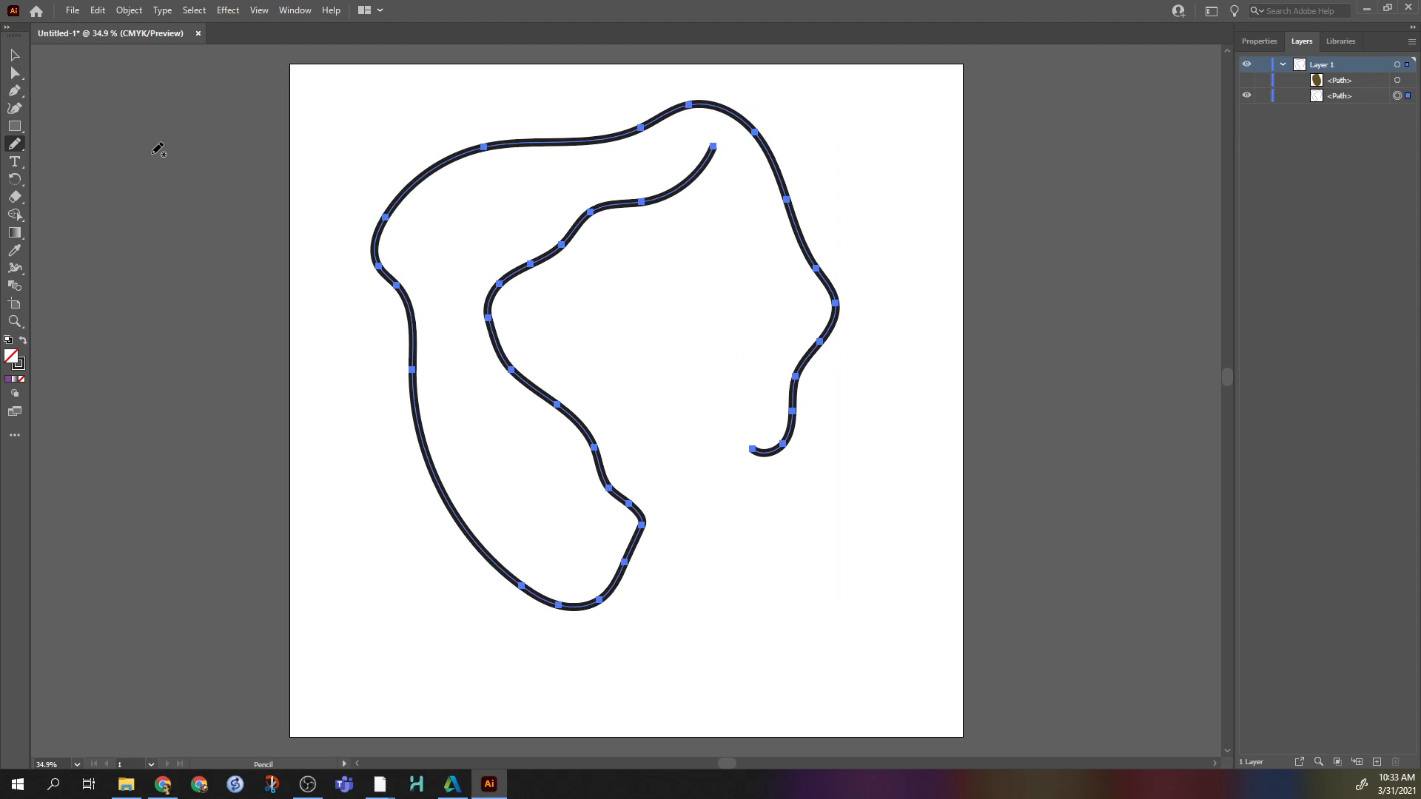
mouse_move(717, 149)
mouse_down()
mouse_move(729, 426)
mouse_move(762, 446)
mouse_up()
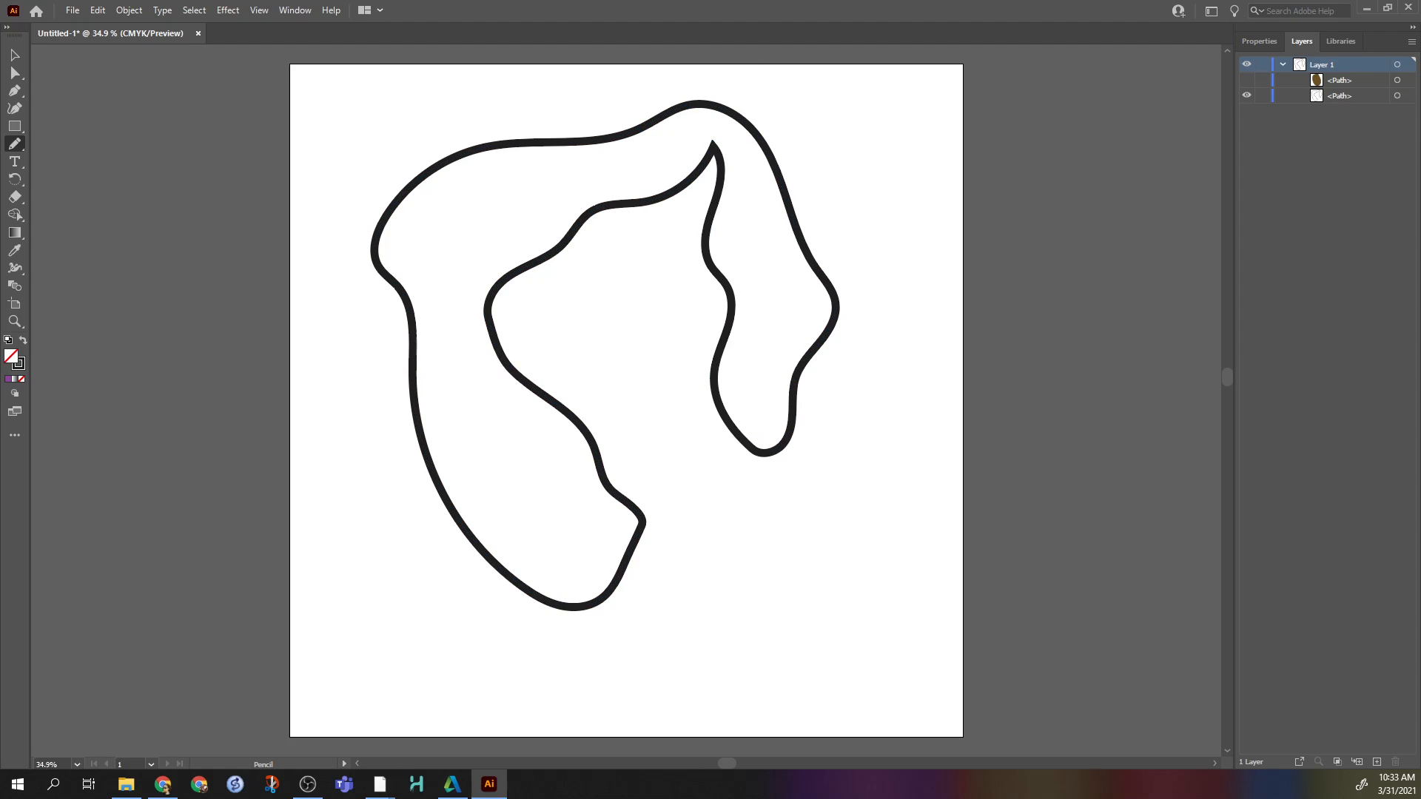
Show the brown face path again and fill the closed hair shape with purple
click(14, 55)
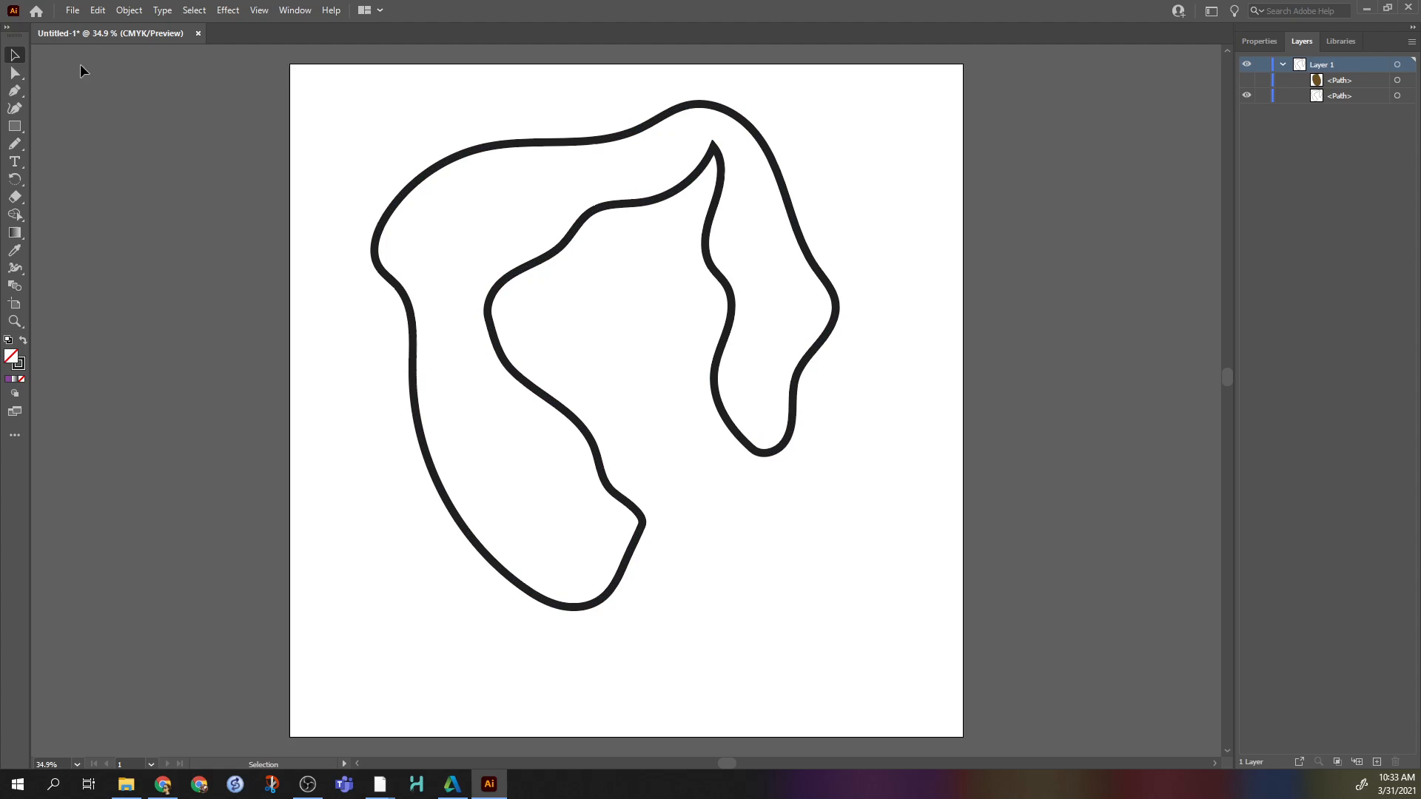
click(425, 172)
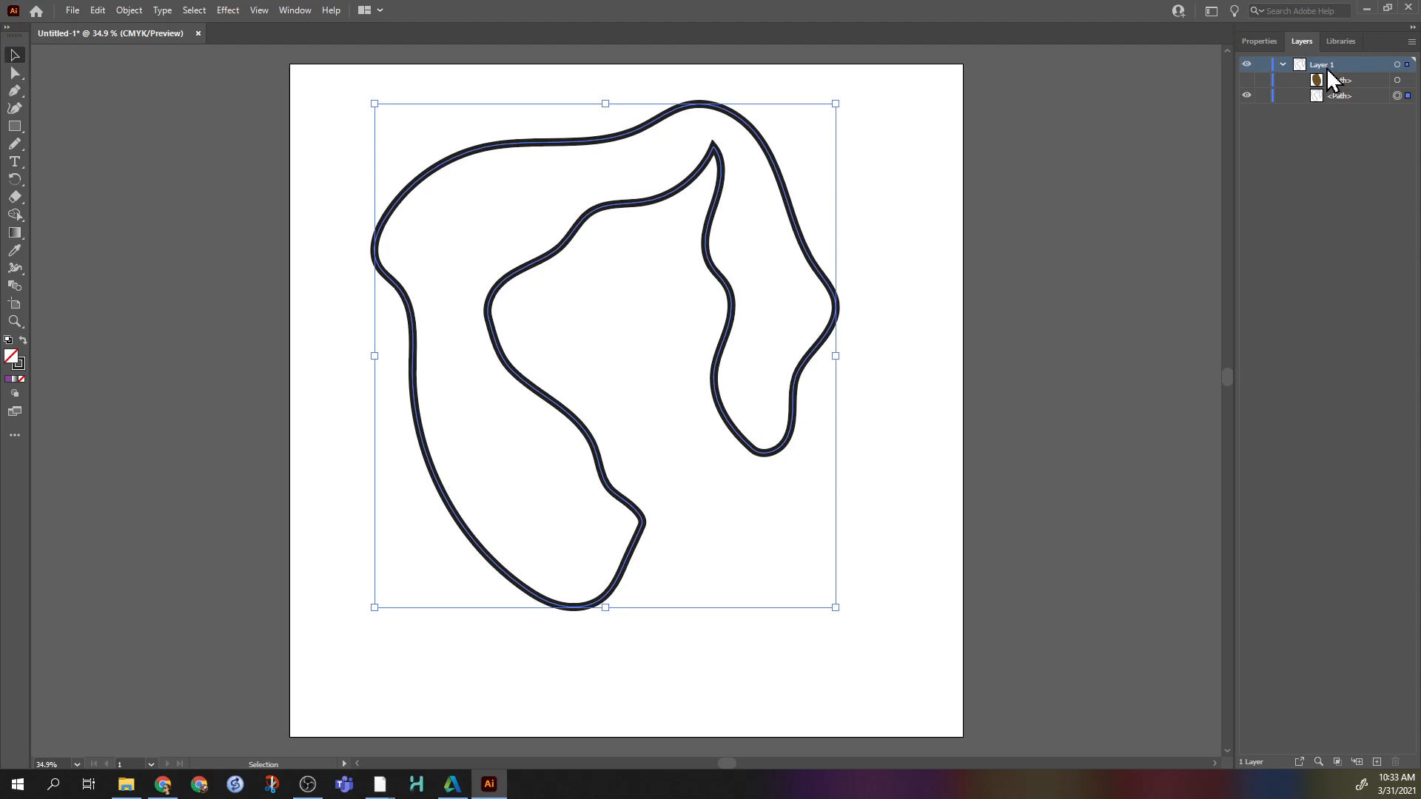
click(1246, 80)
click(1106, 287)
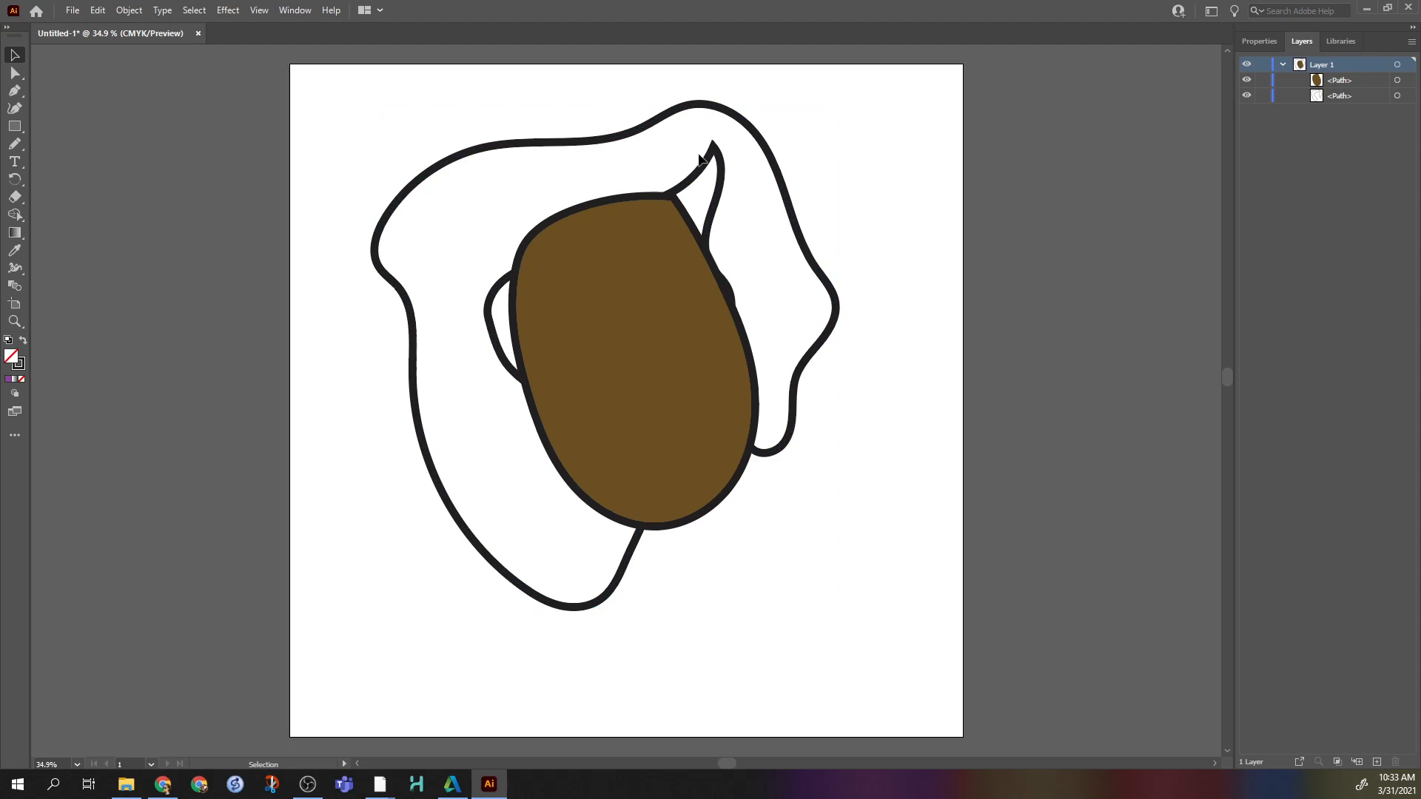
click(645, 130)
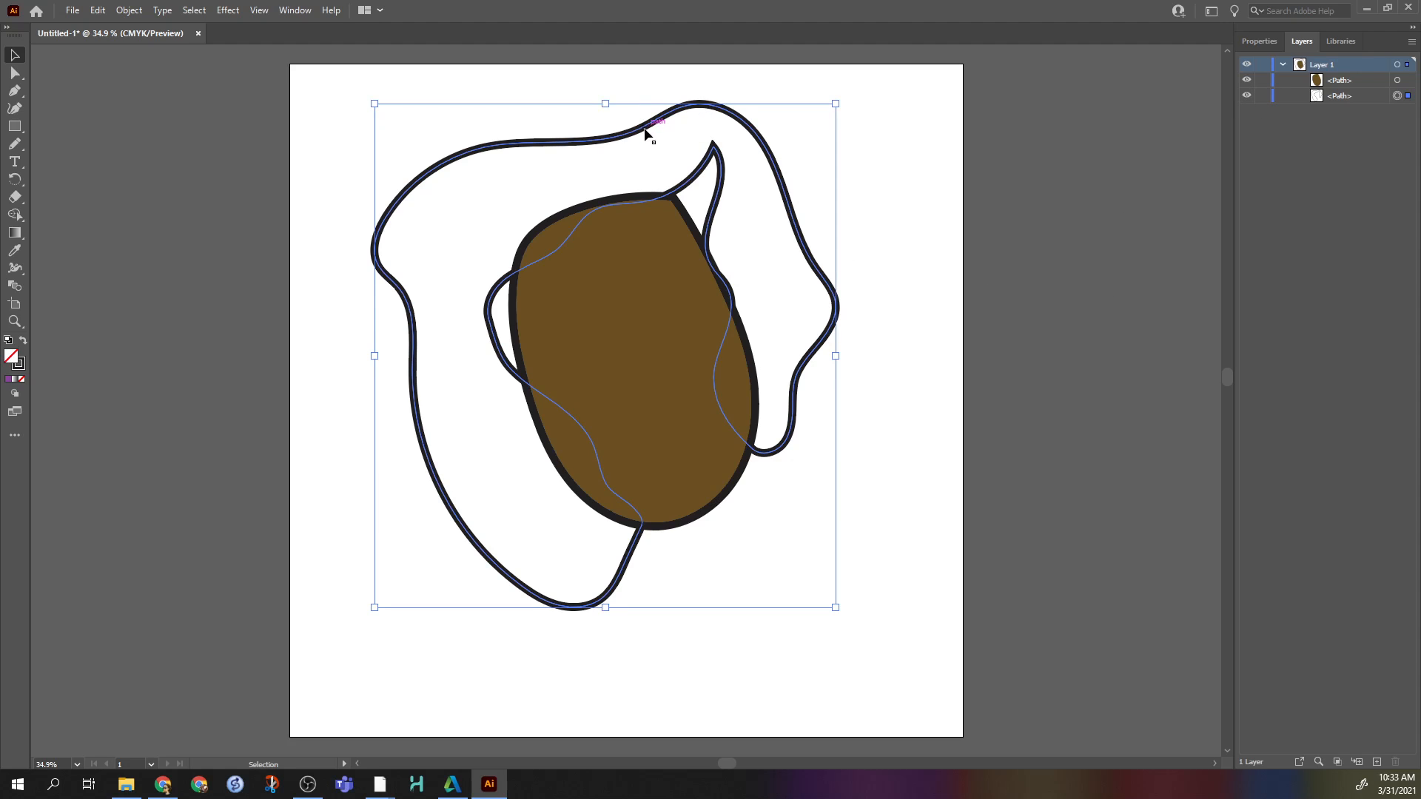
click(9, 381)
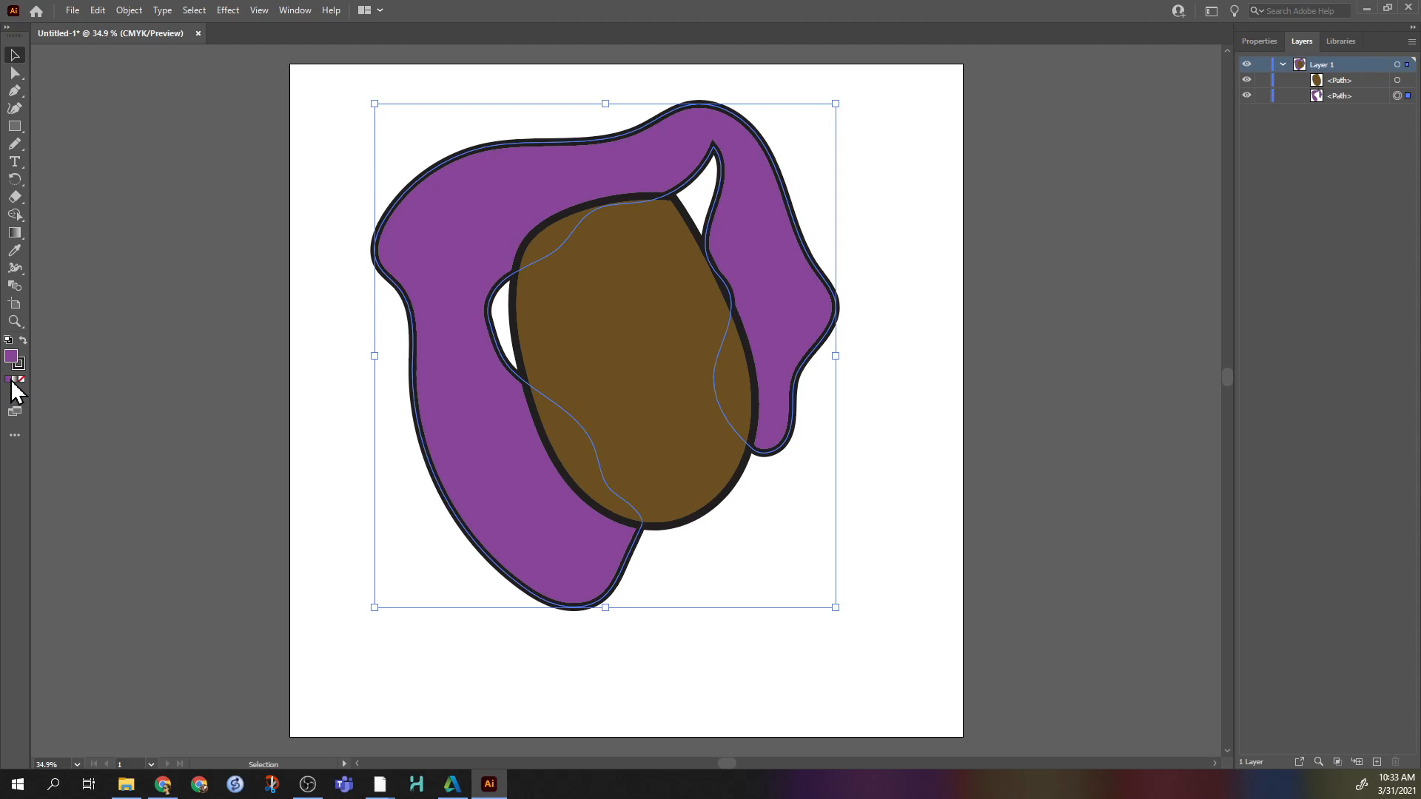
Move the purple hair path above the brown face path in the stacking order
click(1320, 98)
drag(1322, 104, 1323, 75)
click(1149, 323)
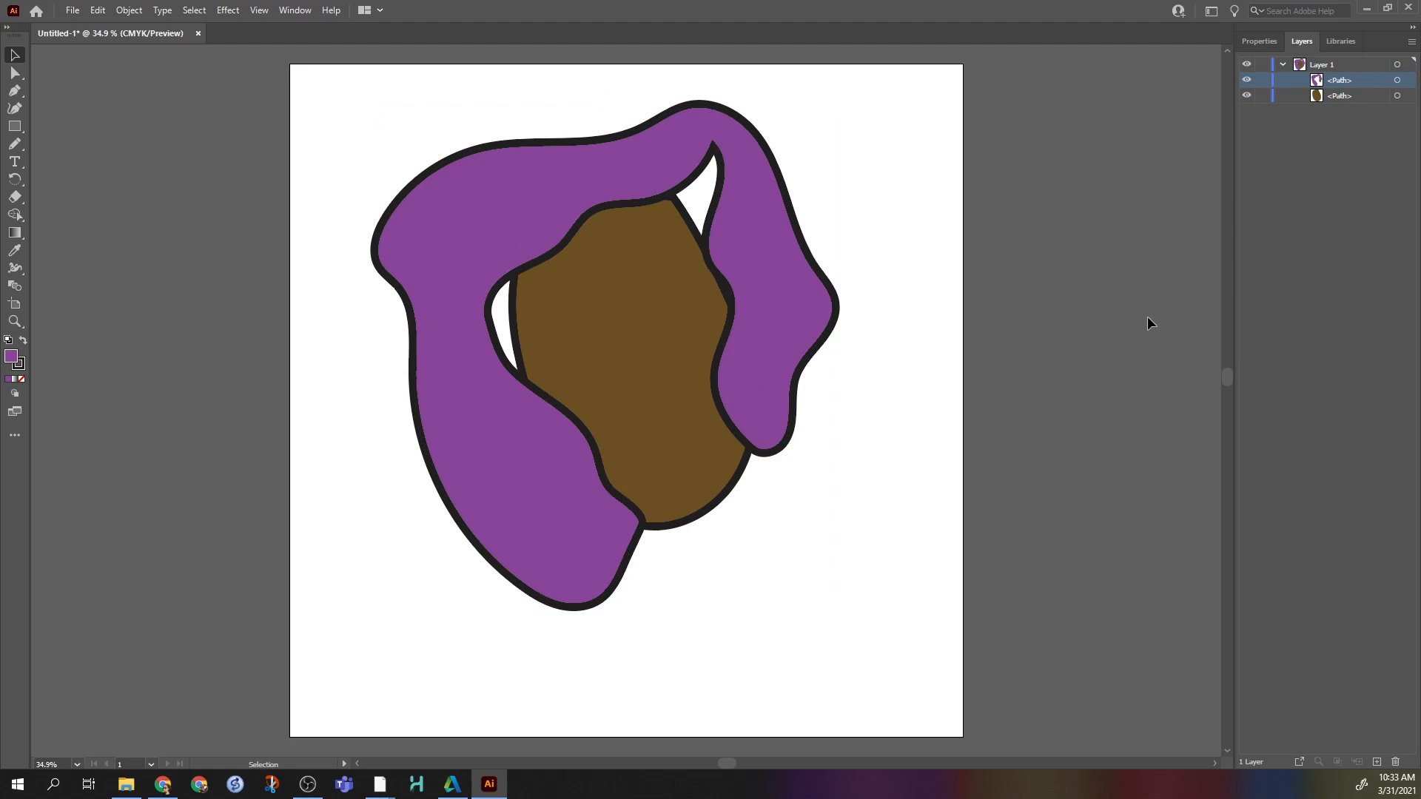
Reshape the hair's inner edge with Direct Selection, pulling its anchor points over the white gap beside the face
click(438, 254)
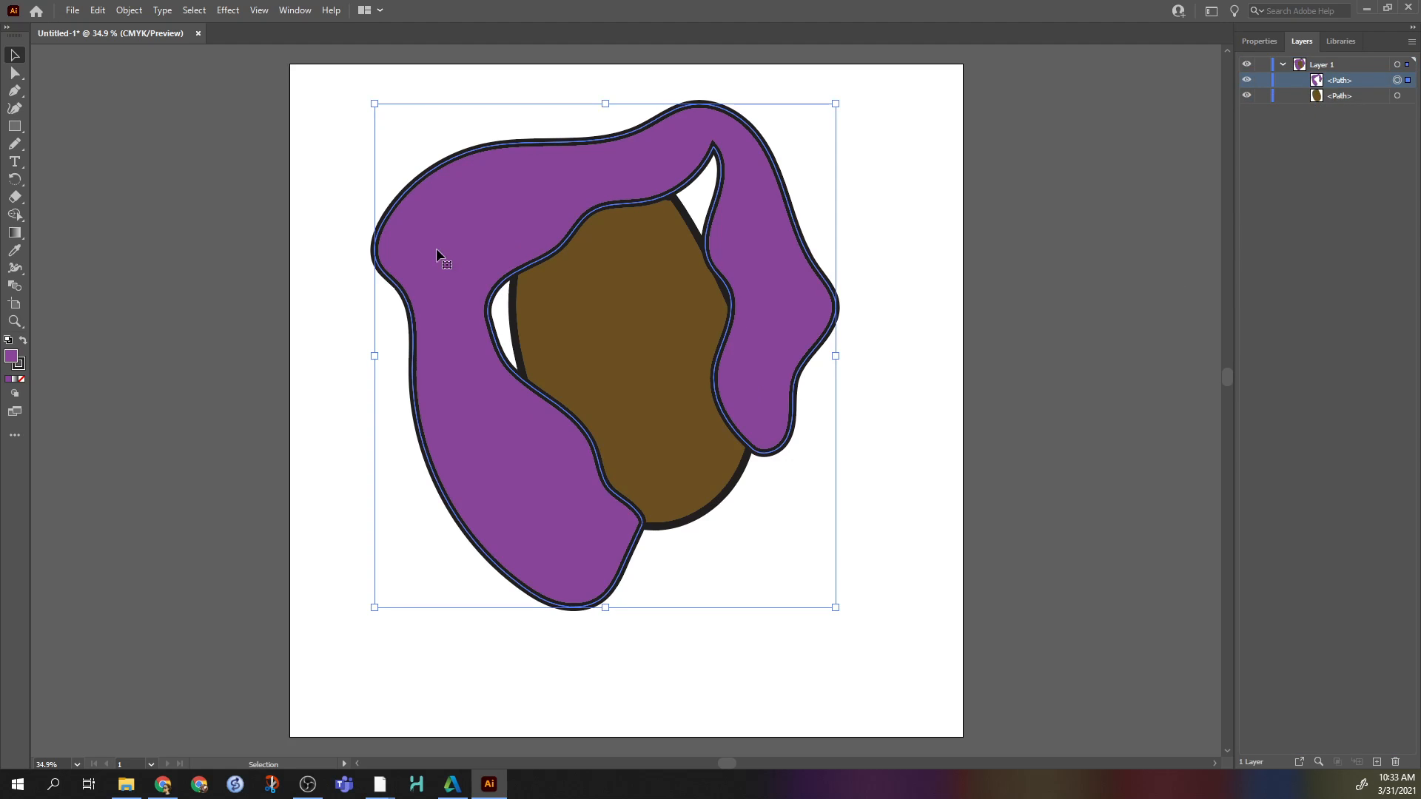
key(a)
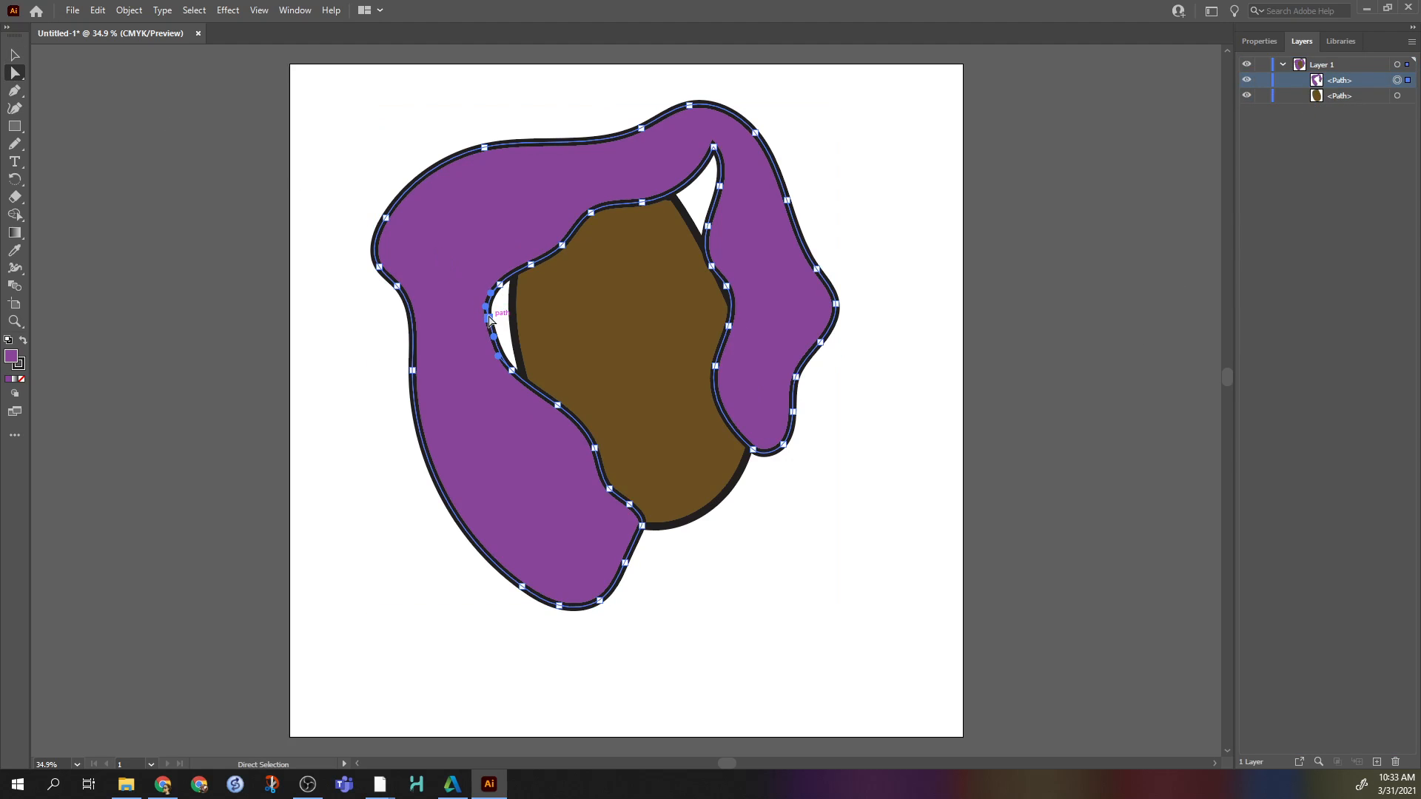
drag(487, 318, 518, 301)
click(932, 447)
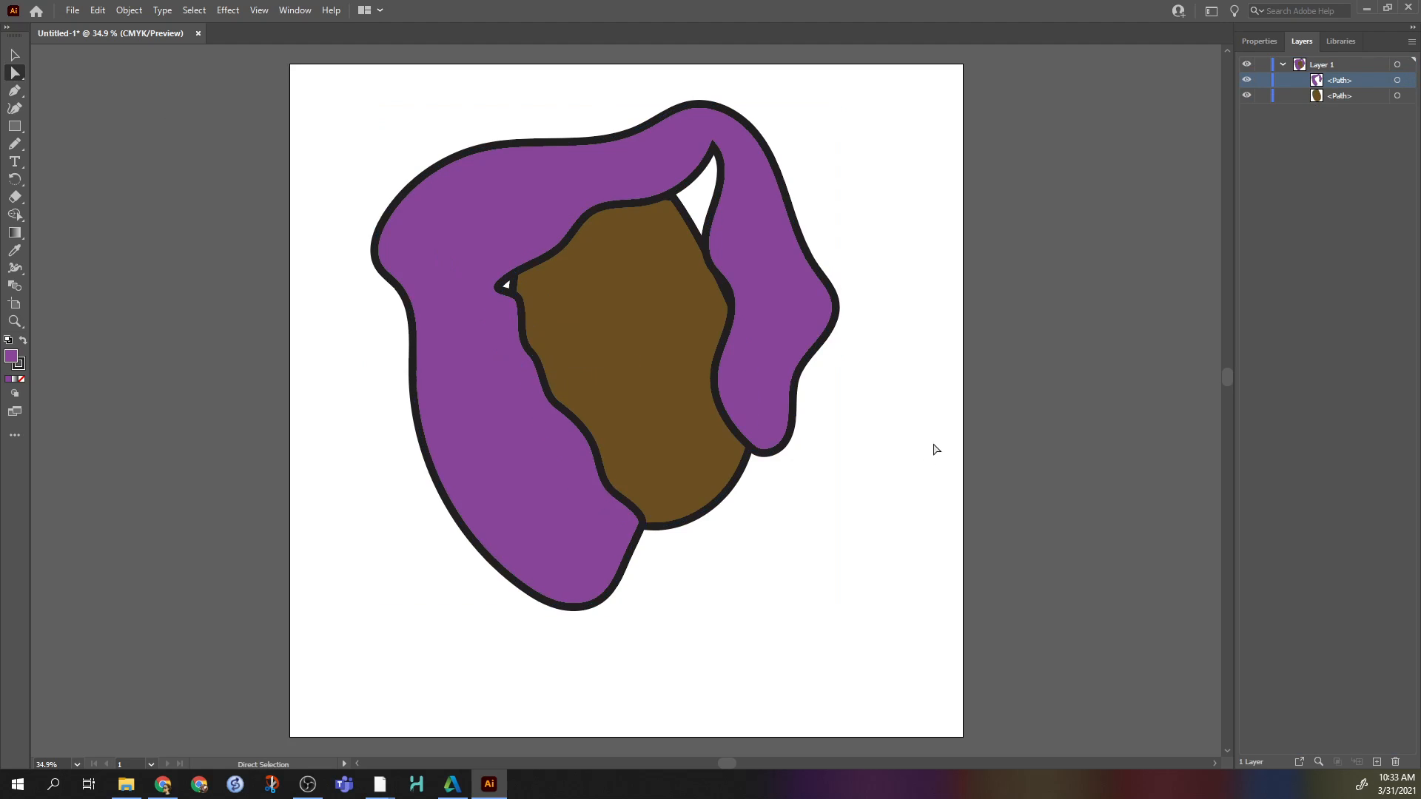
click(466, 349)
Undo the edits back to the separate open face path, hairline stroke and outer hair outline
key(v)
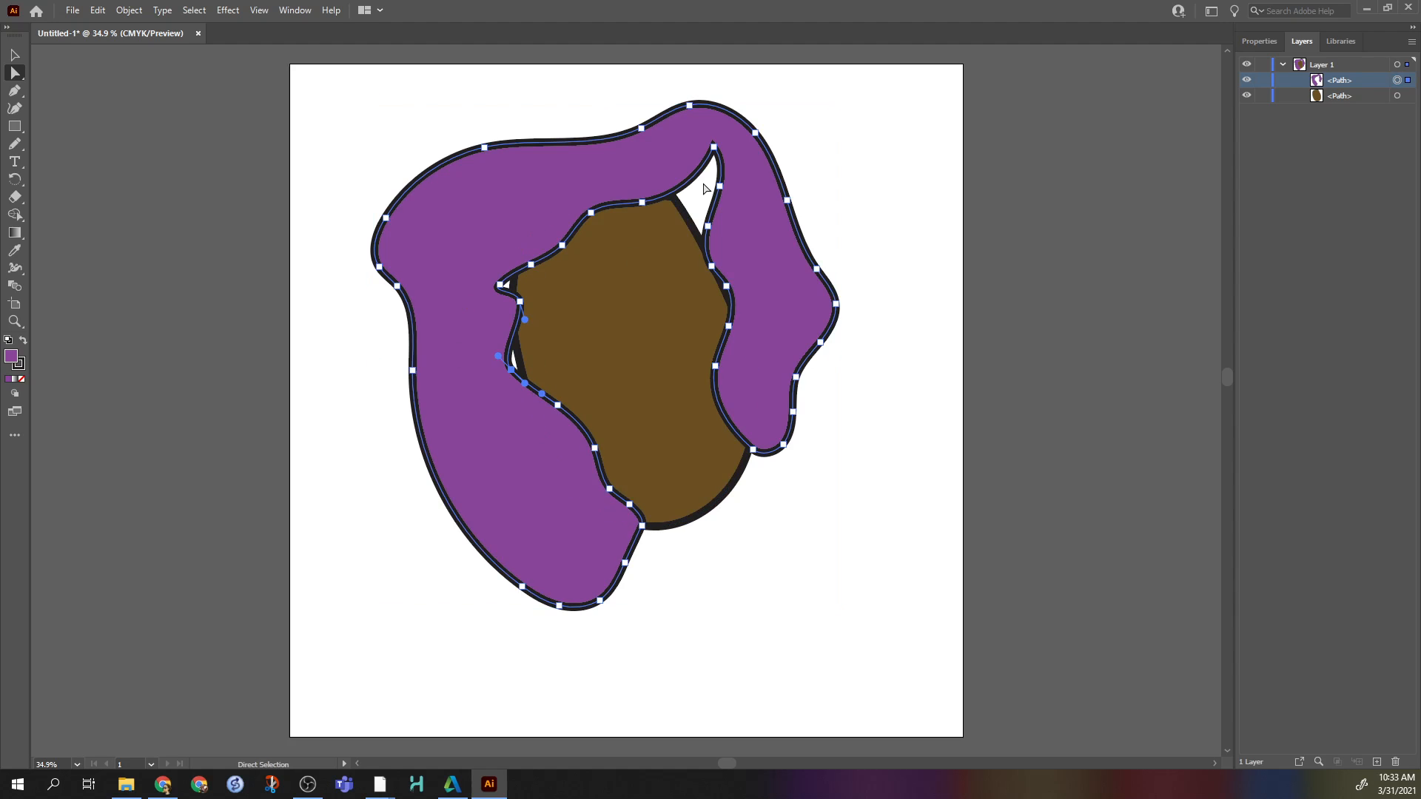
key(ctrl+shift+bracketleft)
key(slash)
key(ctrl+z)
key(ctrl+z)
key(ctrl+z)
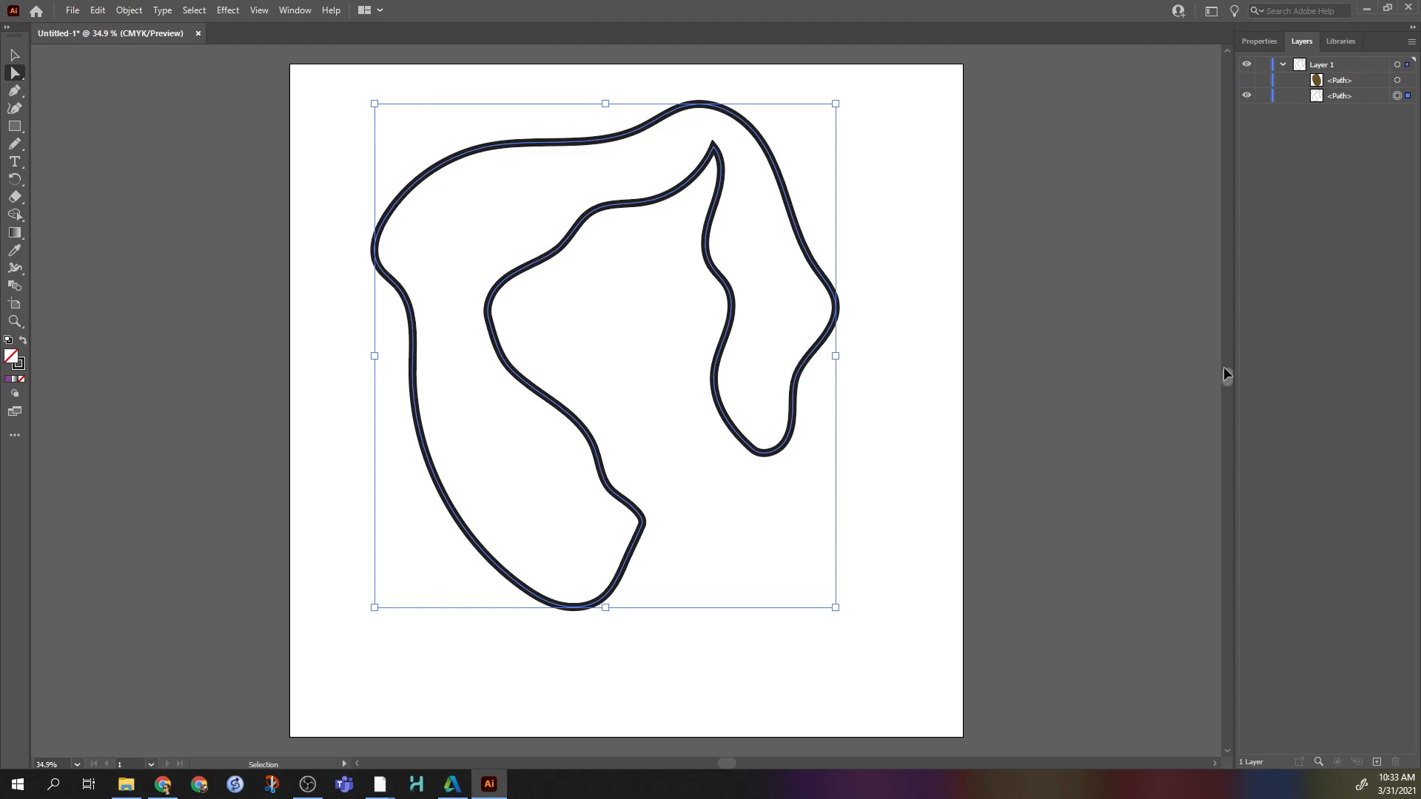
key(ctrl+z)
key(a)
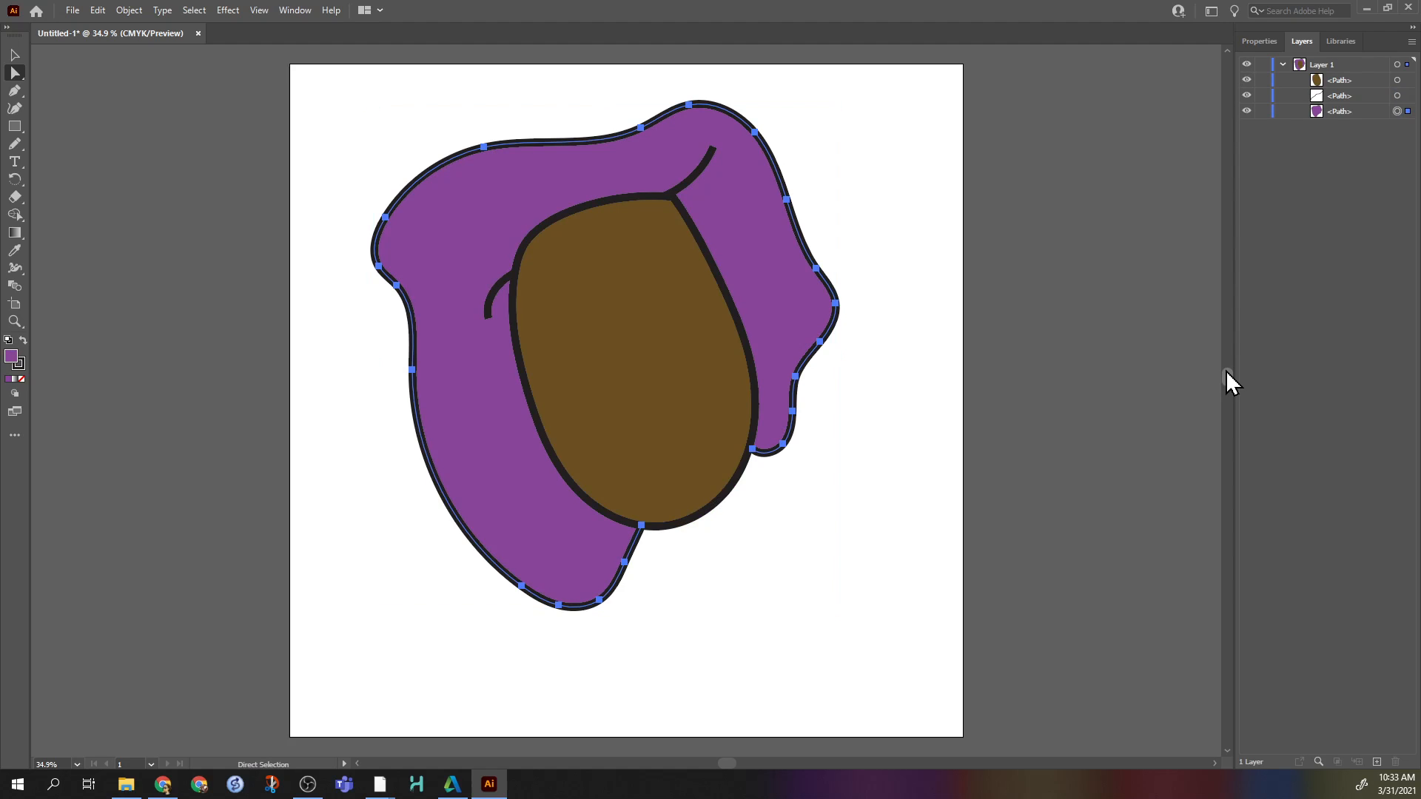
click(1247, 80)
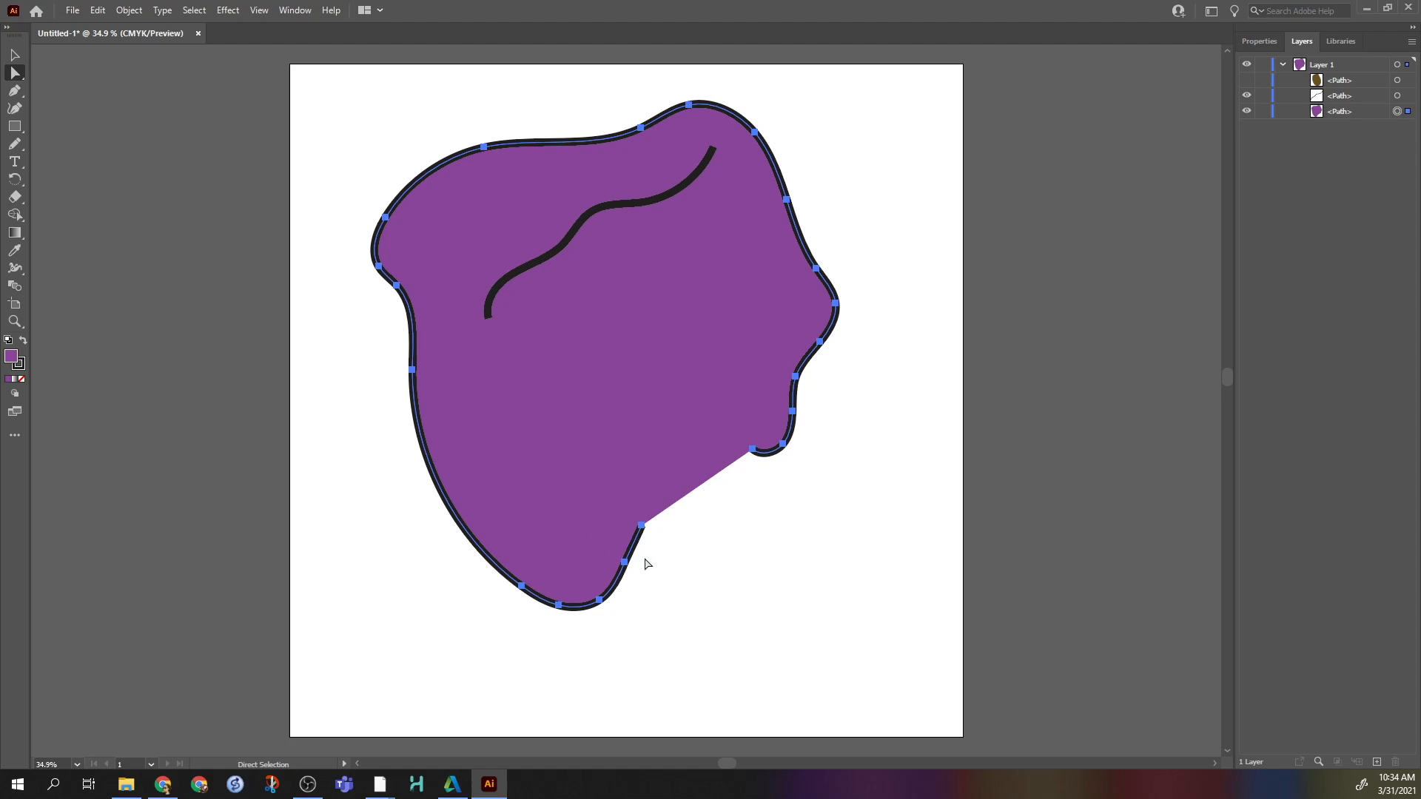
key(ctrl+z)
key(ctrl+z)
key(ctrl+z)
key(ctrl+z)
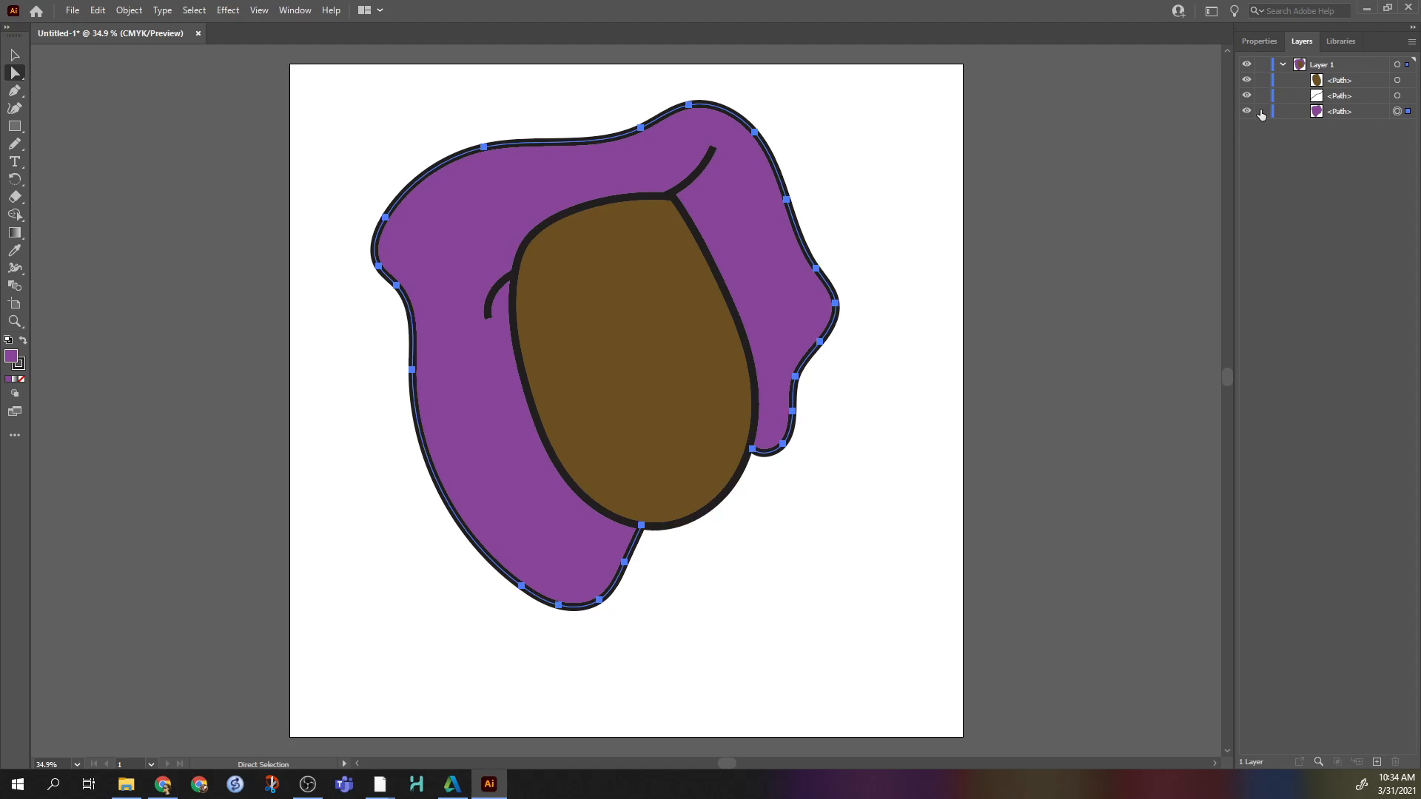
Select the face and outer hair paths and remove their fills, leaving only the black outlines
key(ctrl+a)
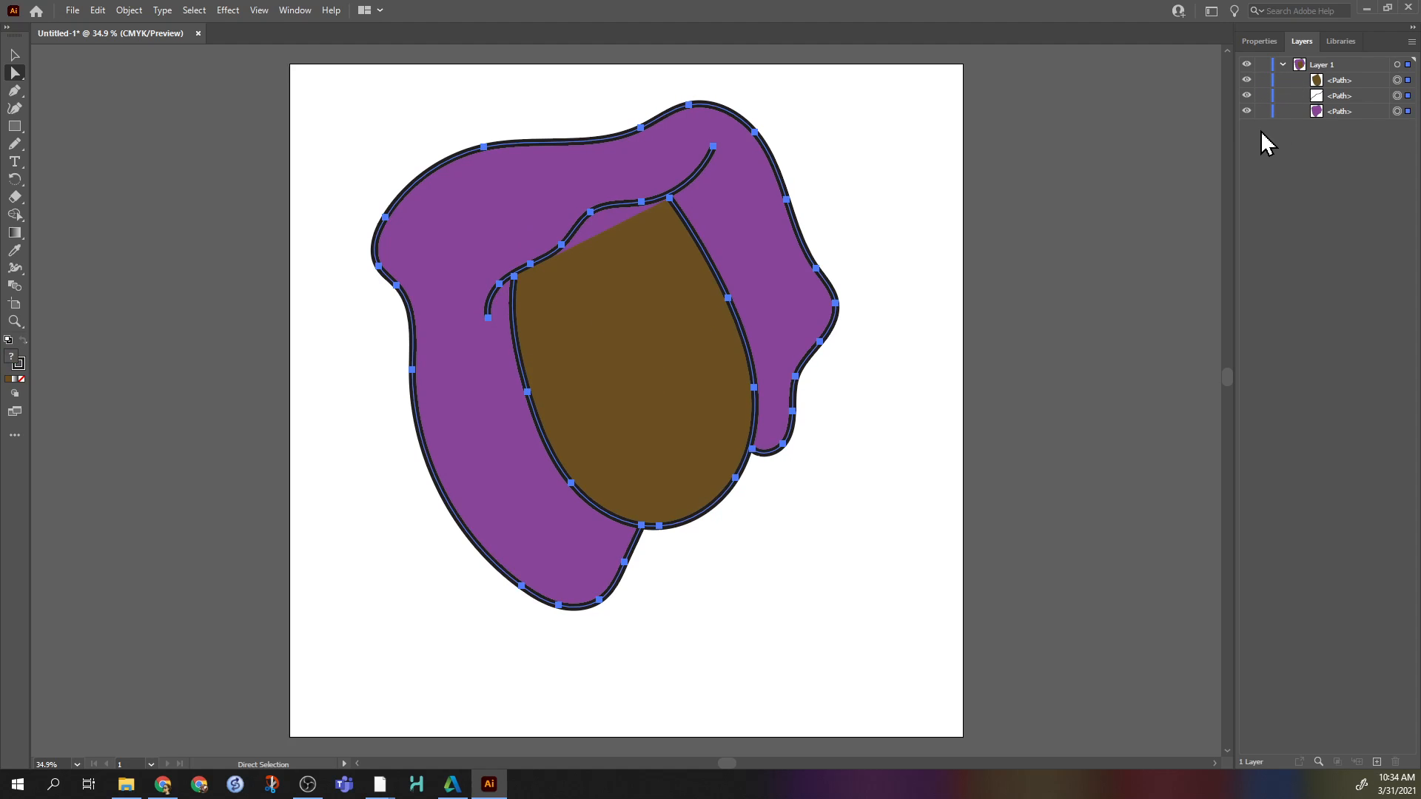
click(1066, 331)
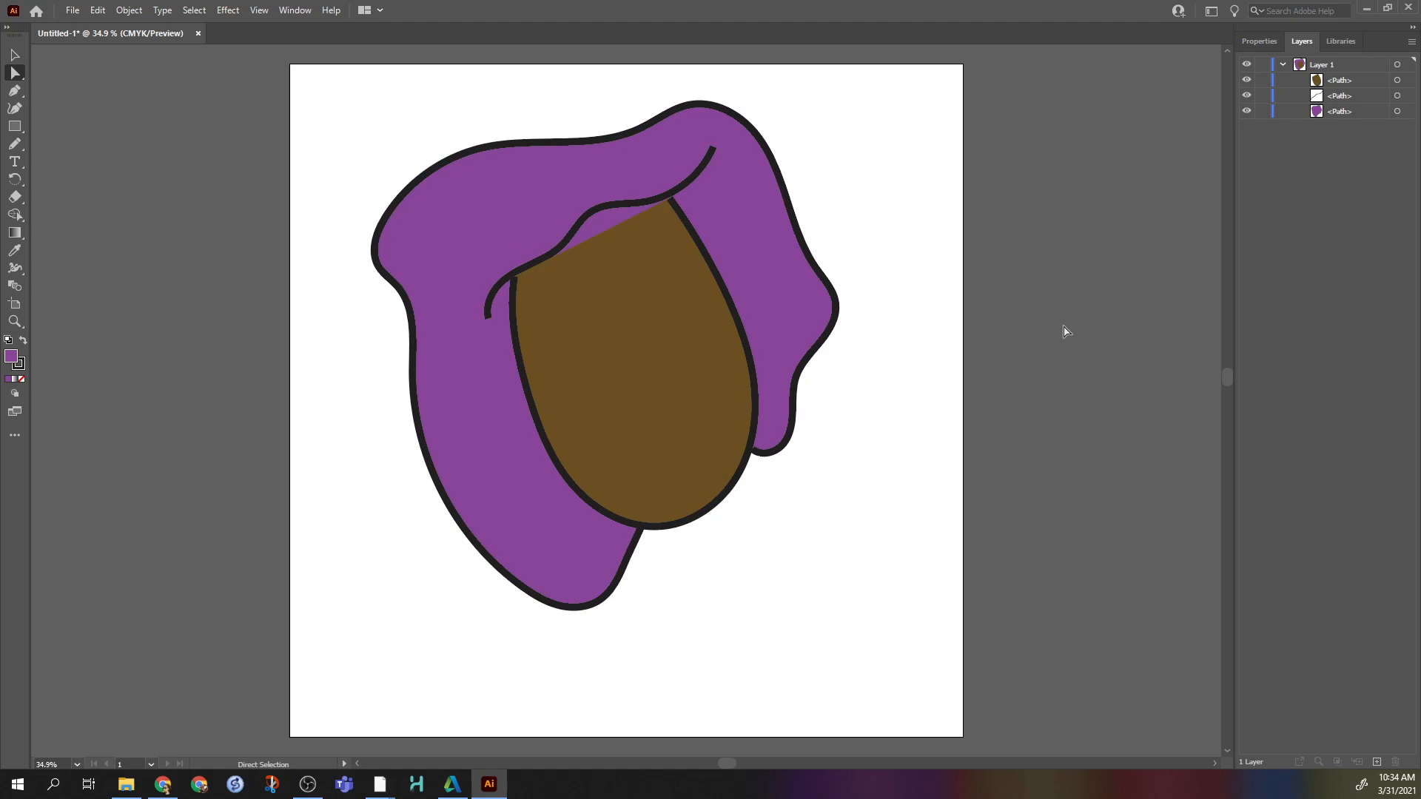
drag(357, 346, 559, 465)
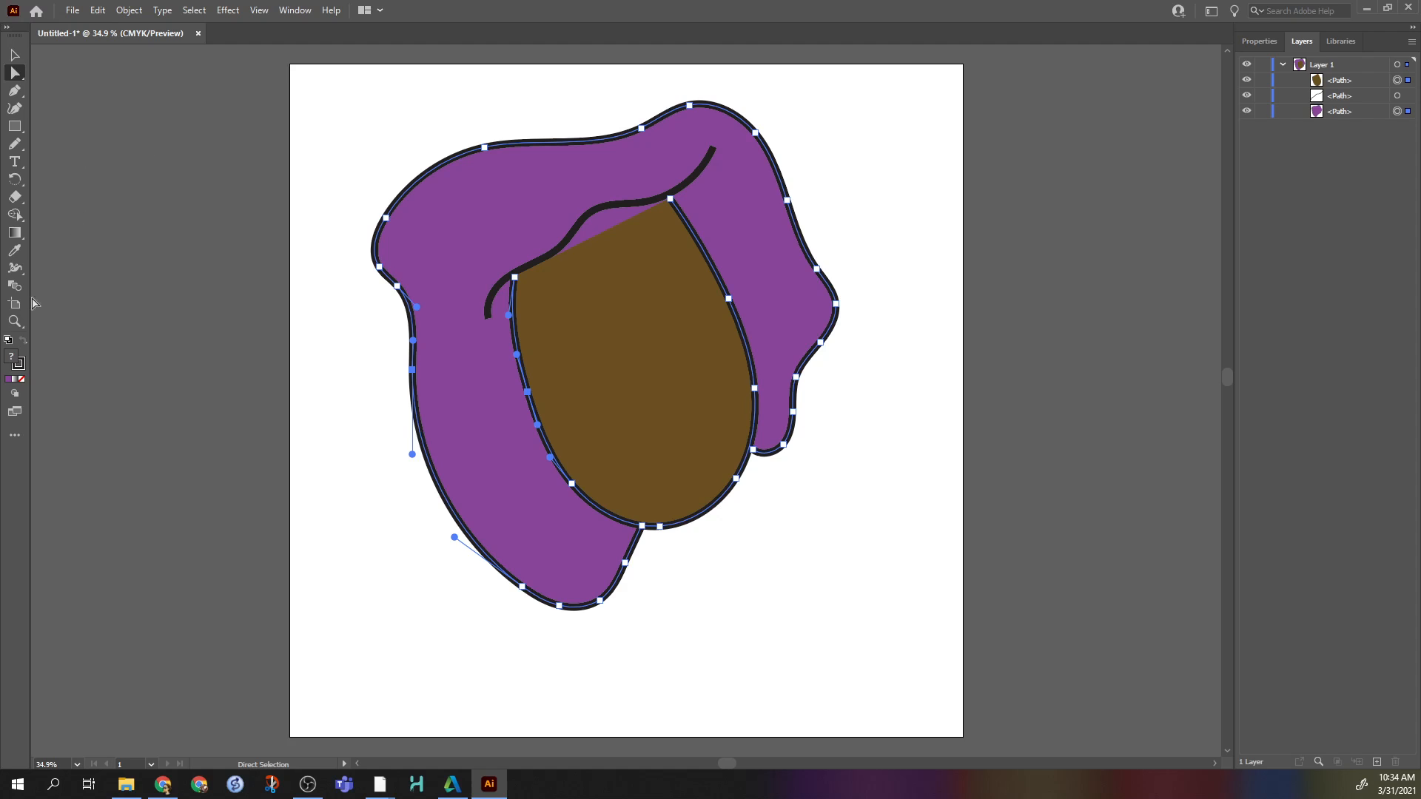
click(21, 379)
click(178, 386)
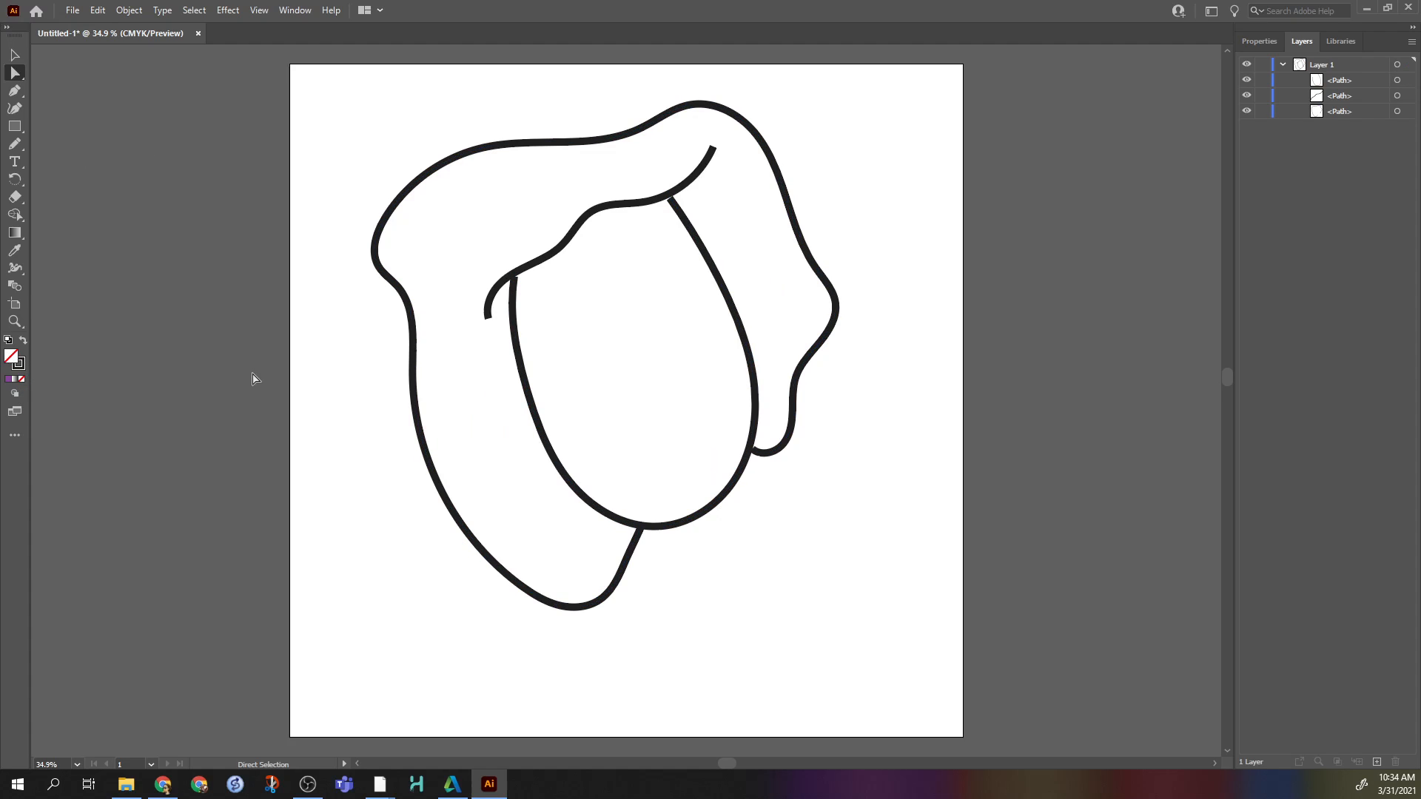
Collapse Layer 1 and rename it as line
click(1283, 64)
click(1316, 67)
double_click(1321, 65)
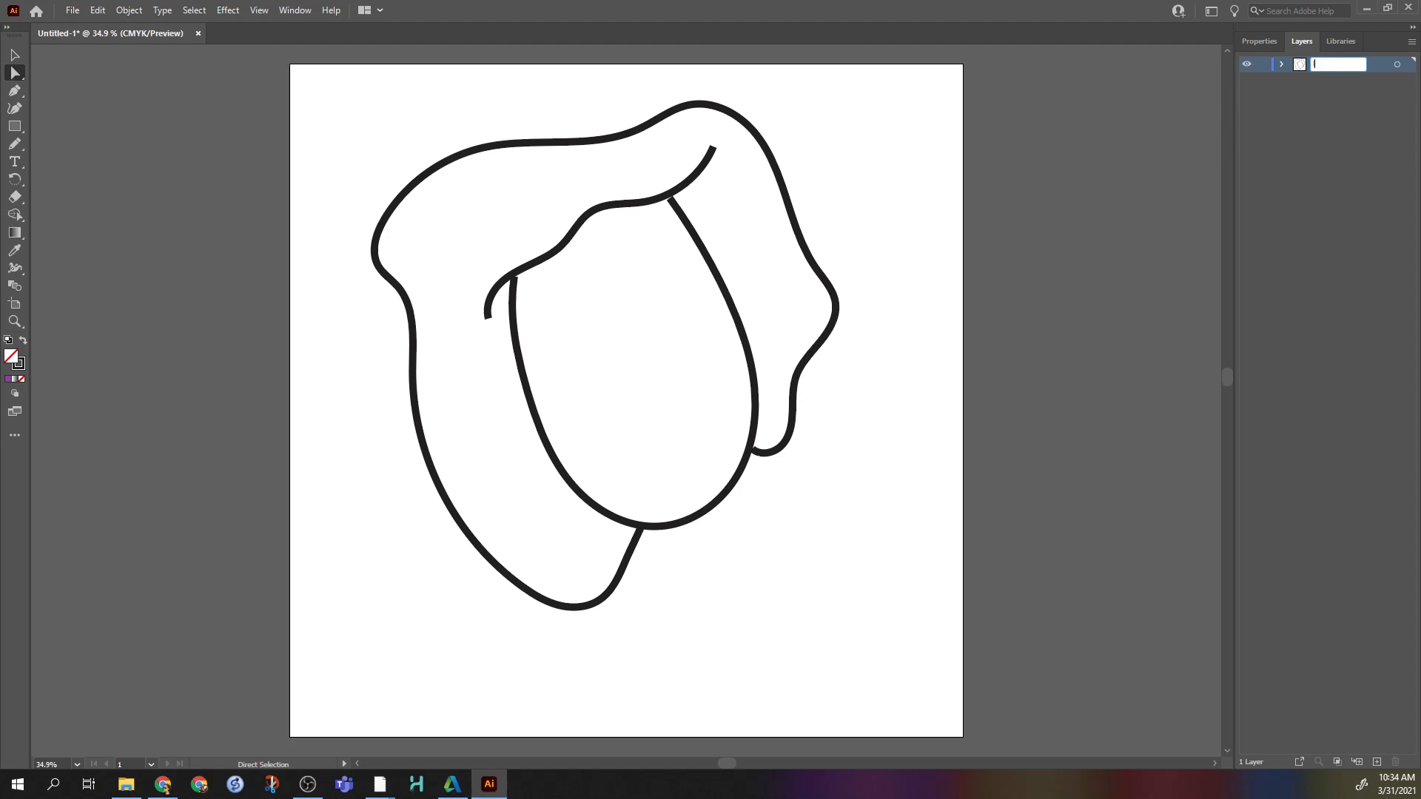
text(line)
click(1377, 134)
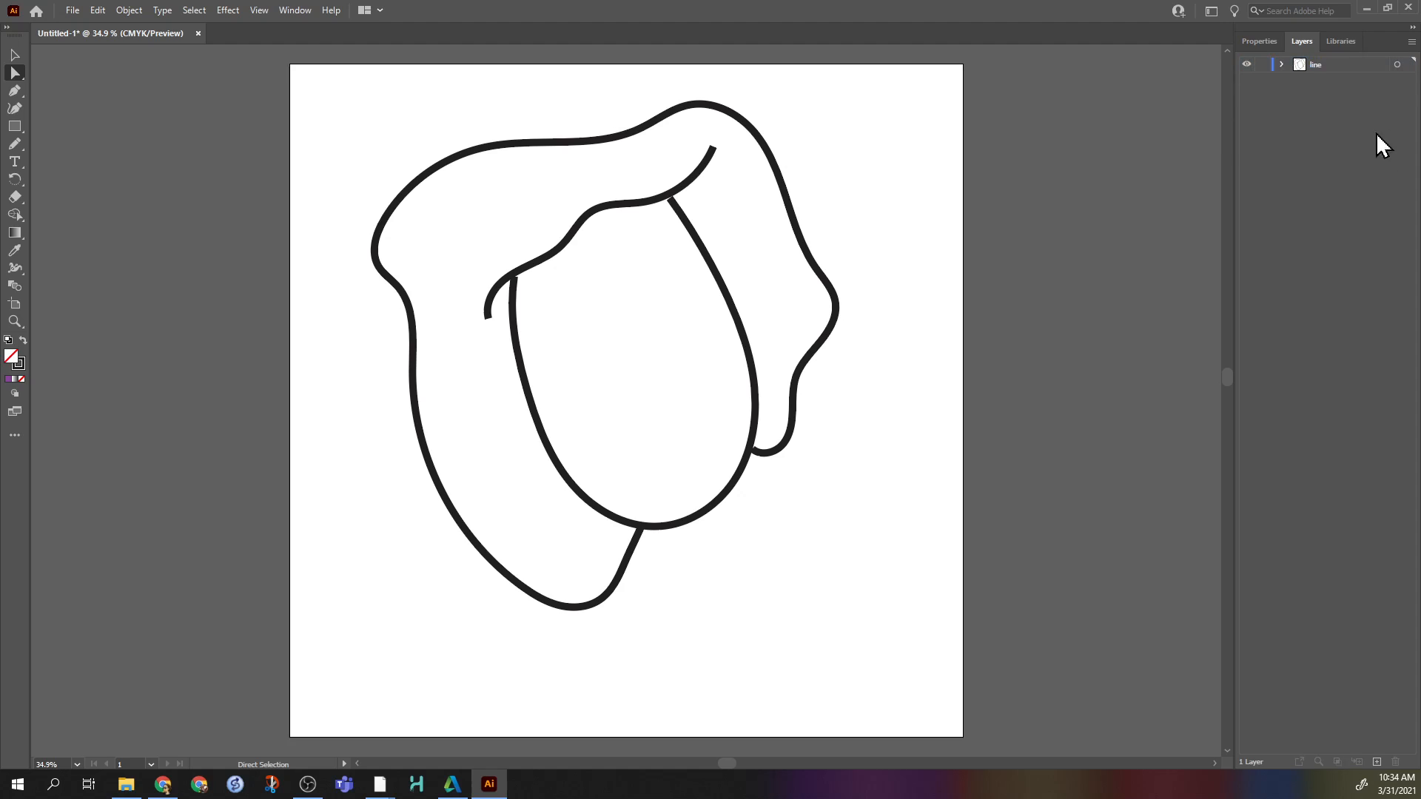
Duplicate the line layer, naming the lower layer fill and the upper one line
click(1304, 64)
click(1283, 64)
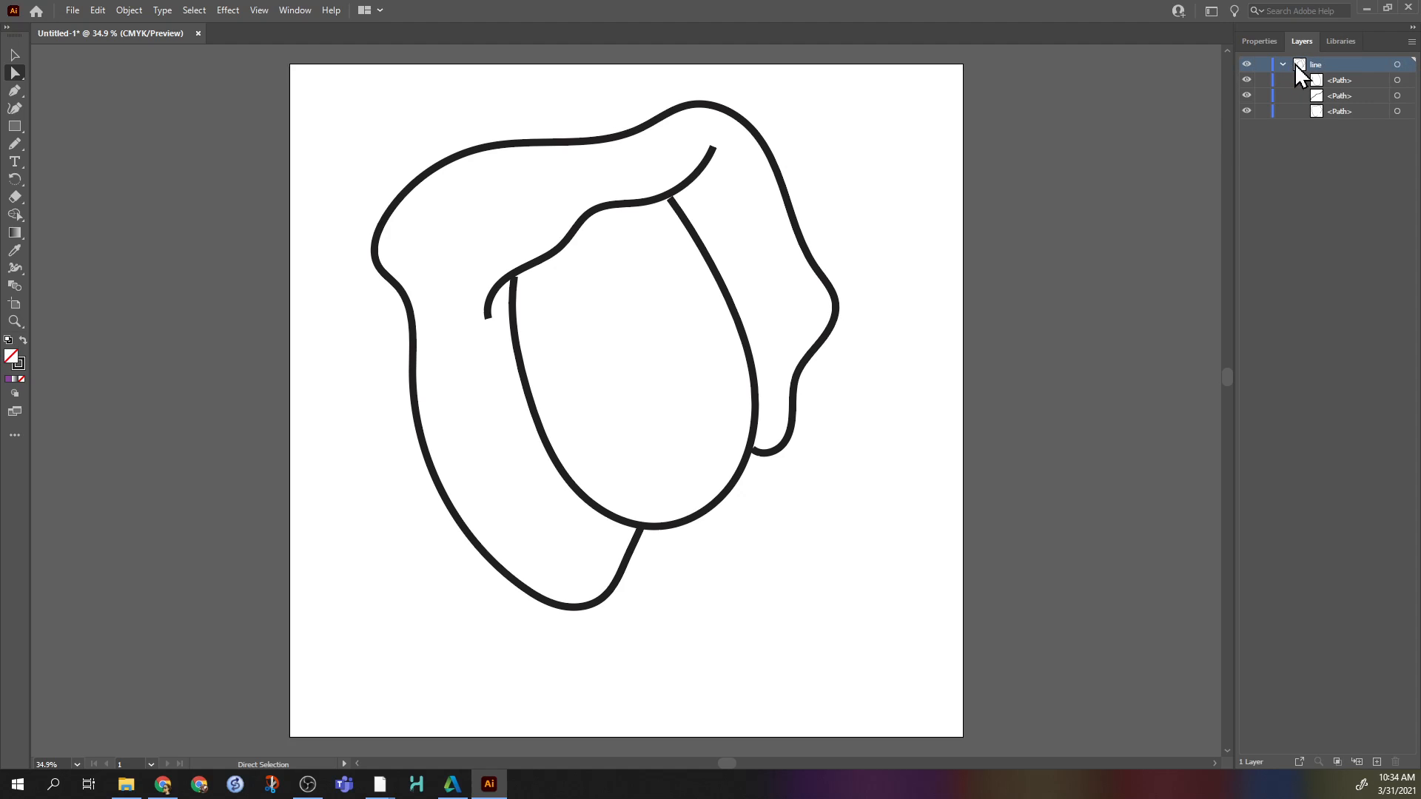
click(1282, 64)
drag(1298, 63, 1378, 764)
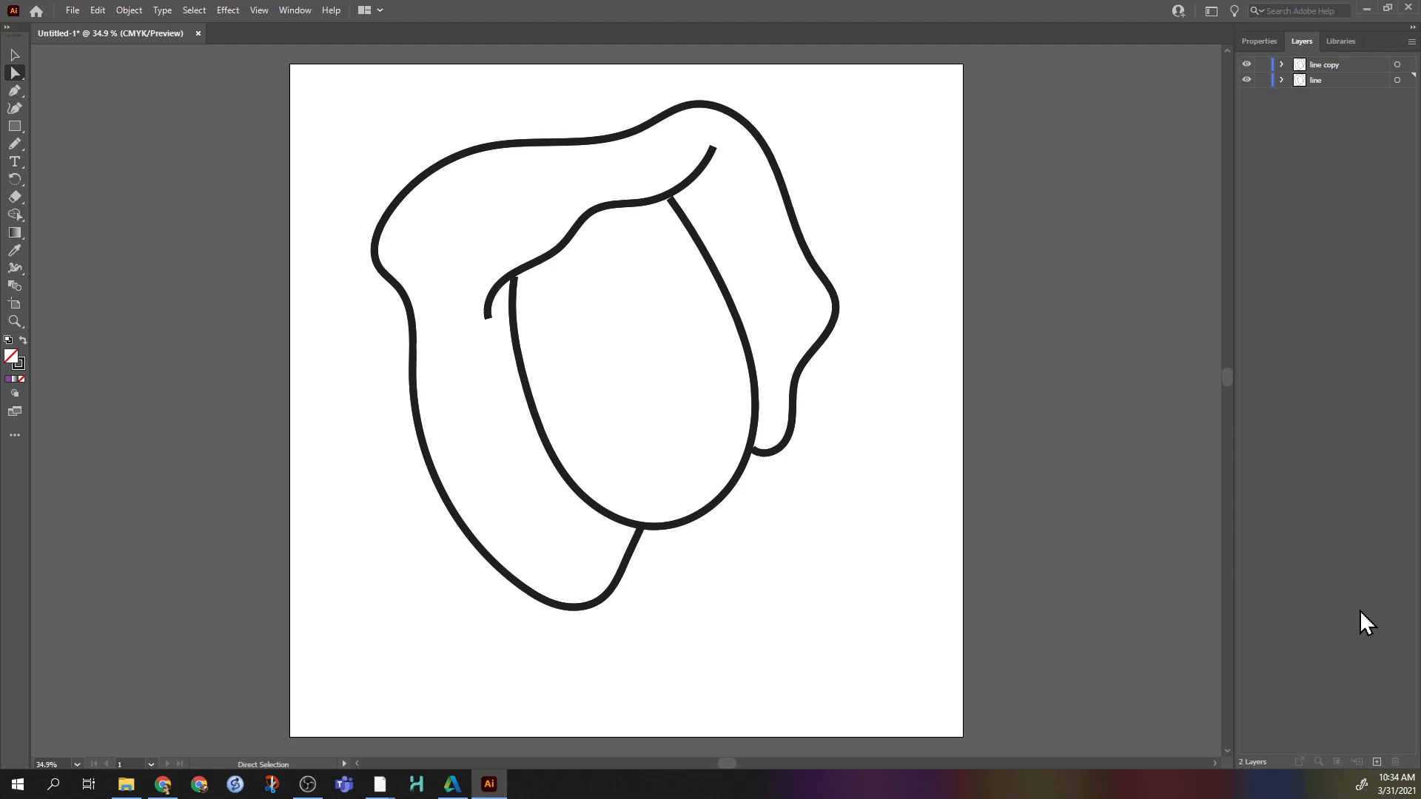
double_click(1316, 80)
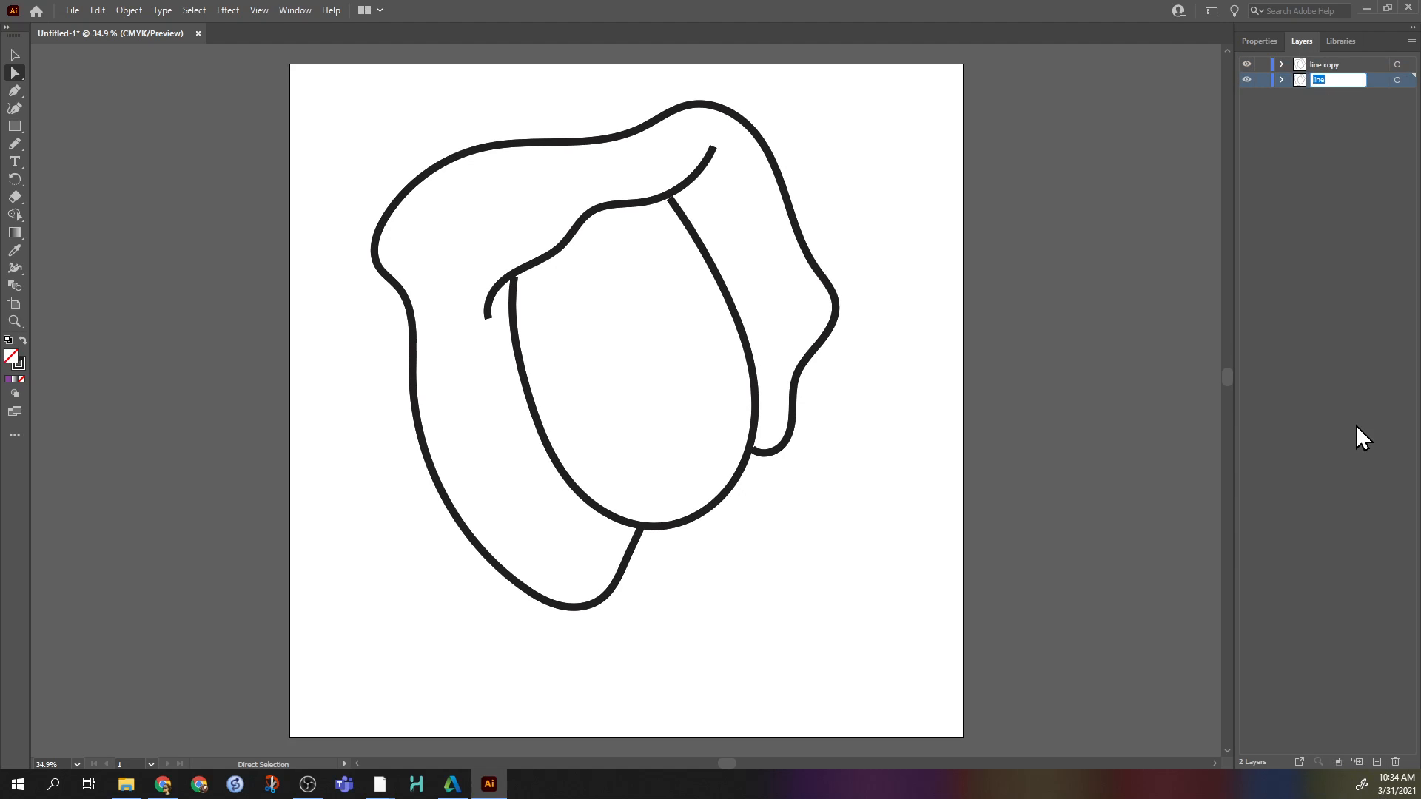
text(fill)
key(Return)
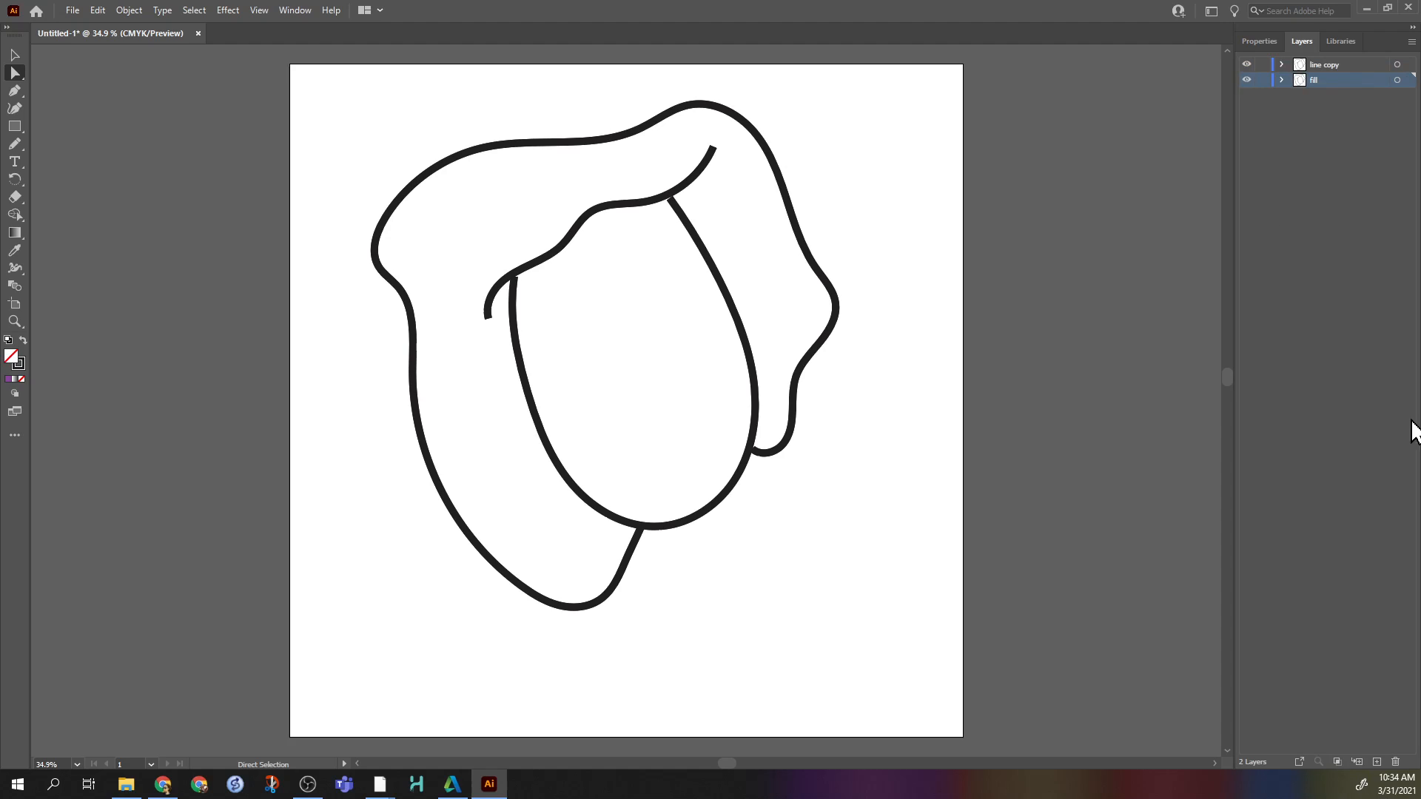
double_click(1327, 65)
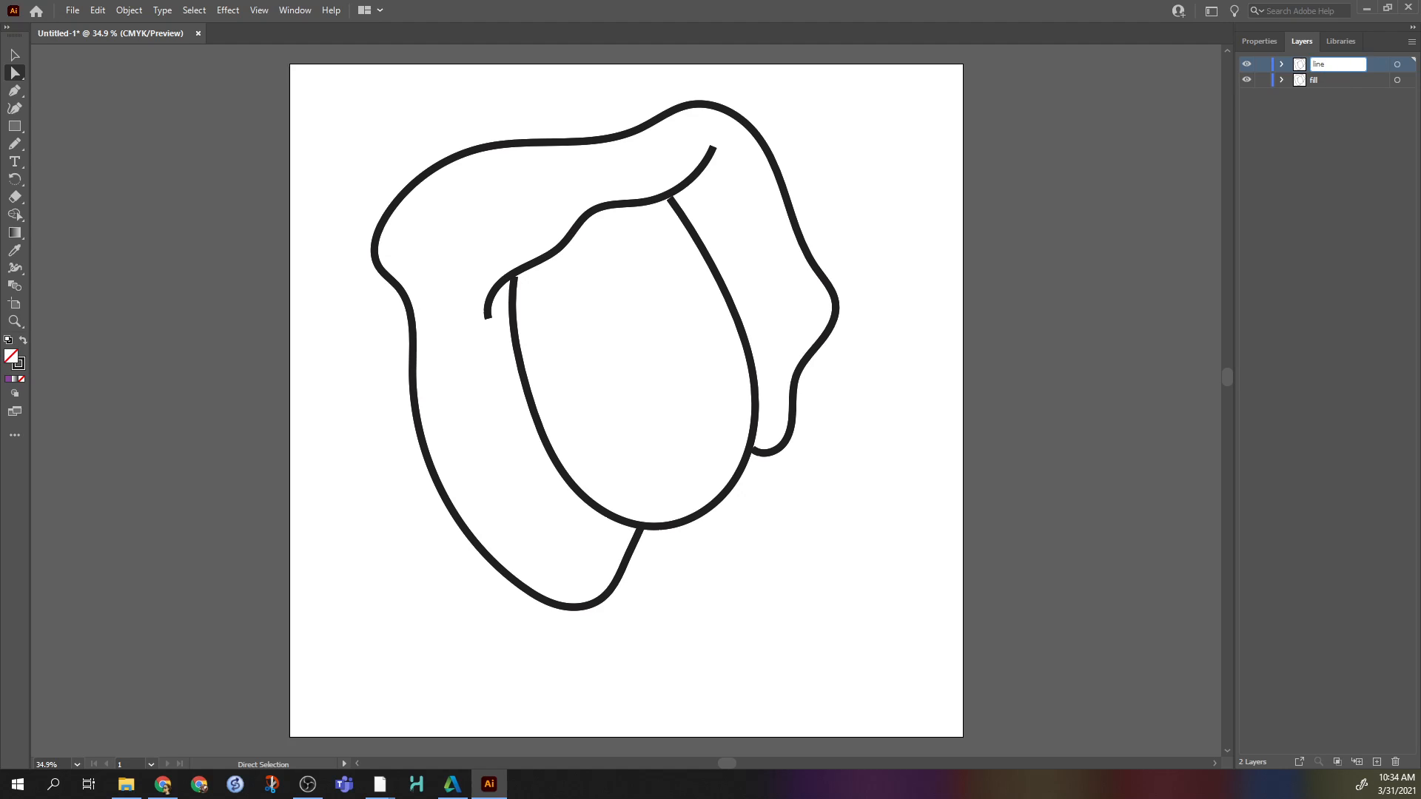
click(1360, 159)
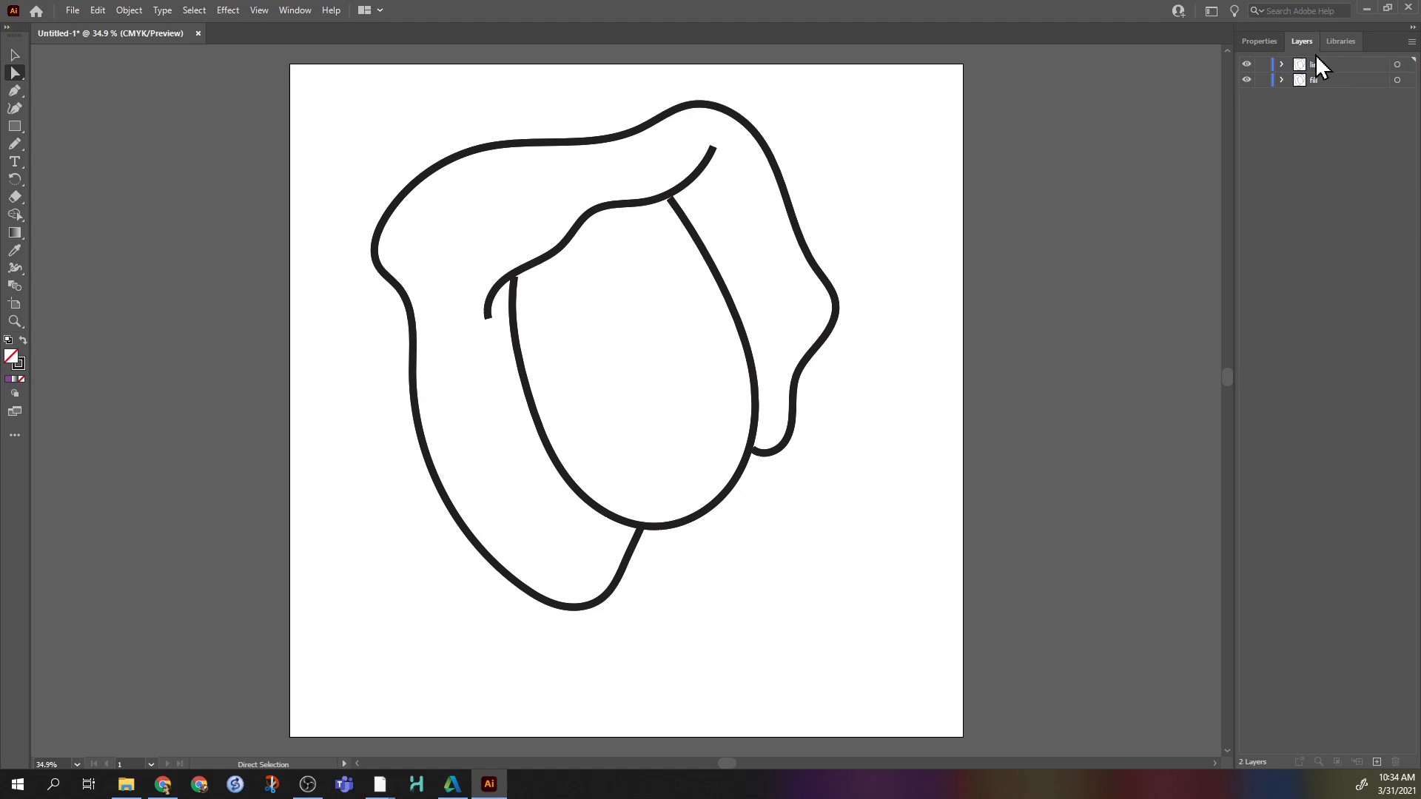
Close the open face path on the fill layer by drawing across its top along the hairline with the Pencil tool
click(1282, 80)
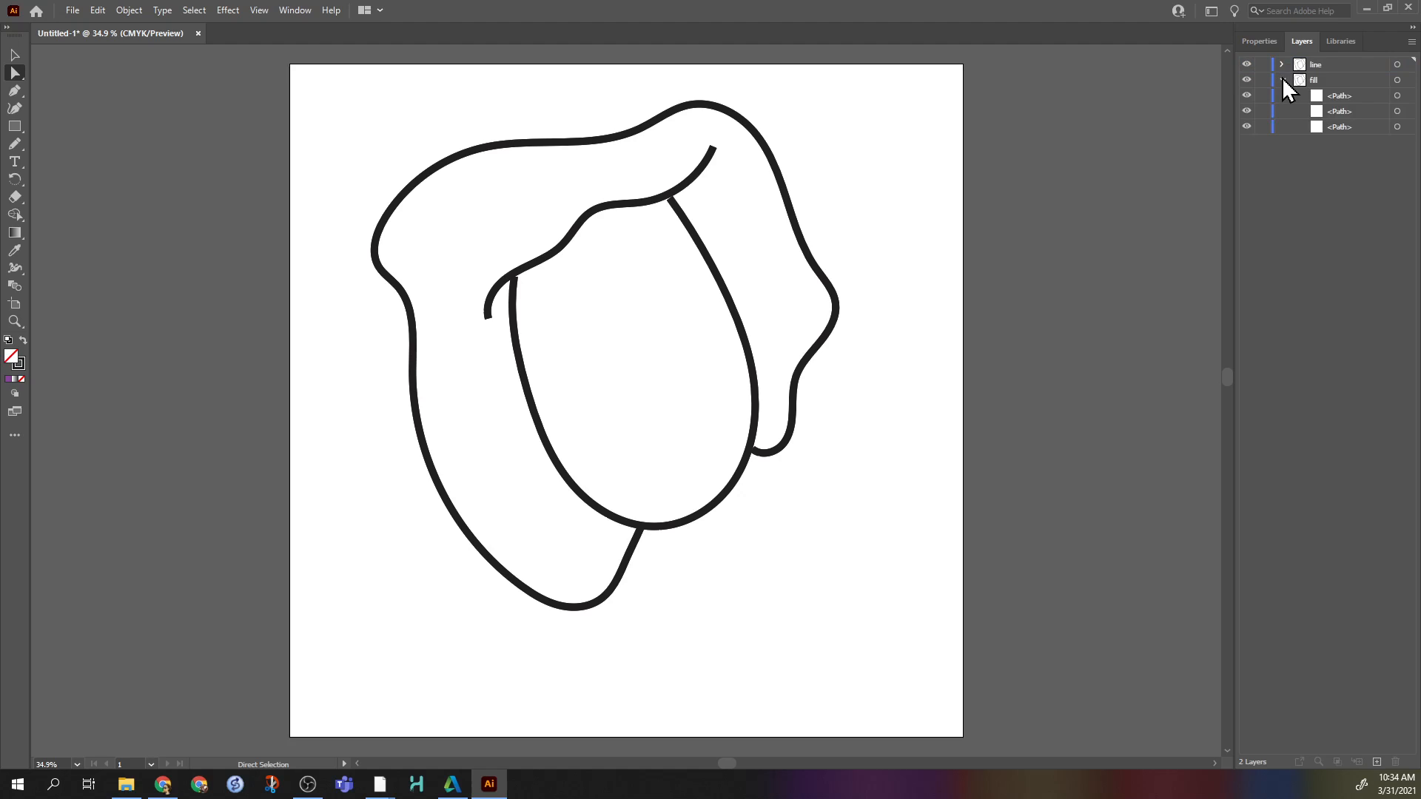
click(1320, 83)
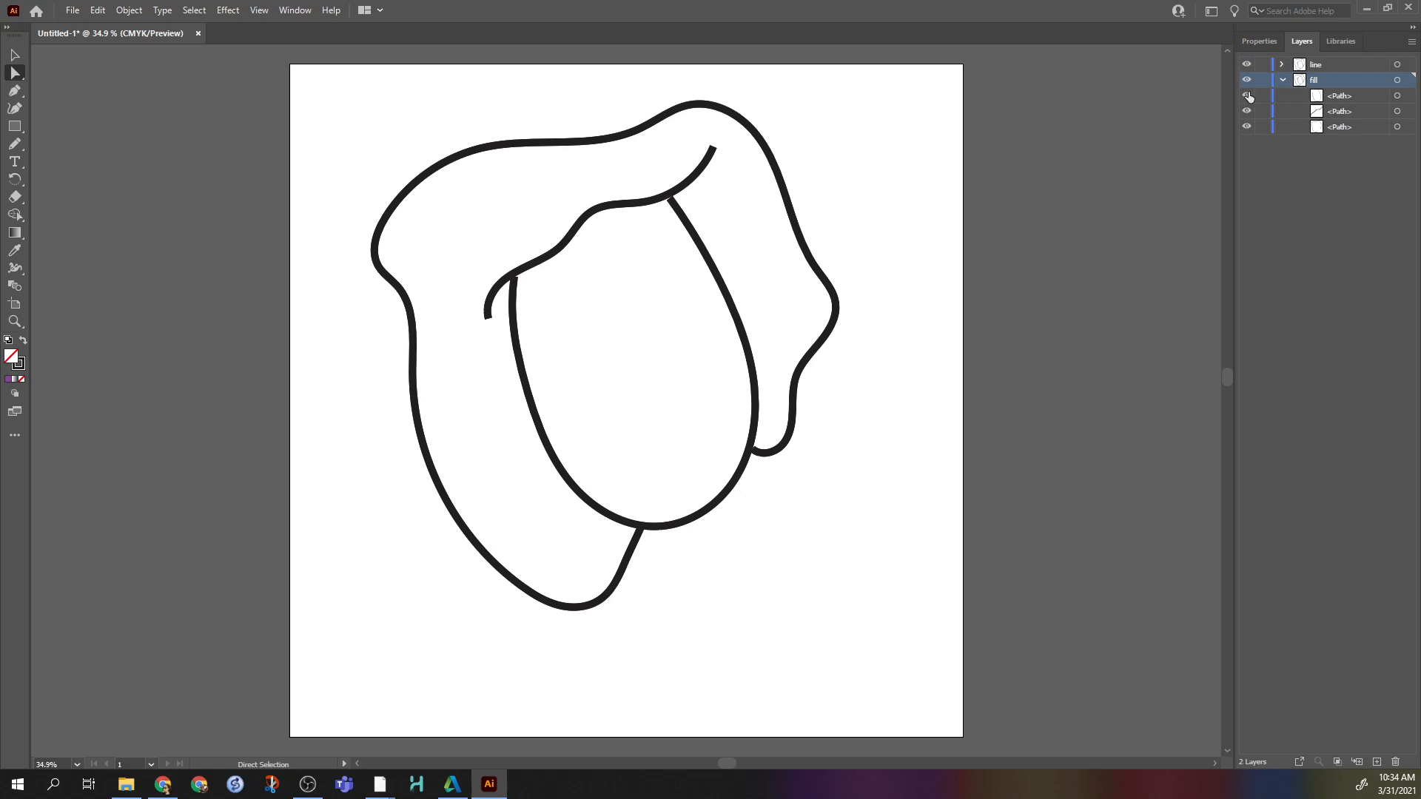
click(1328, 96)
click(1398, 97)
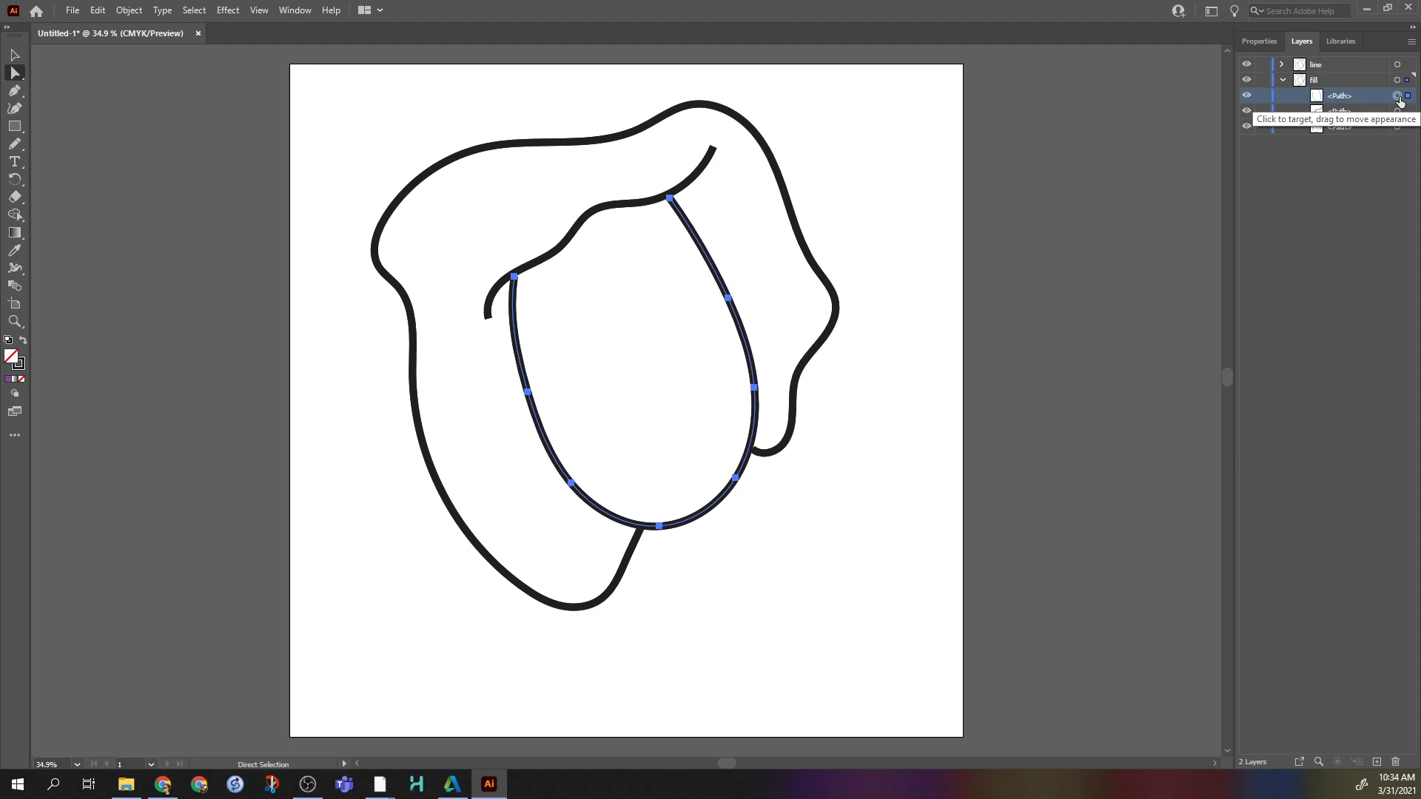
right_click(518, 295)
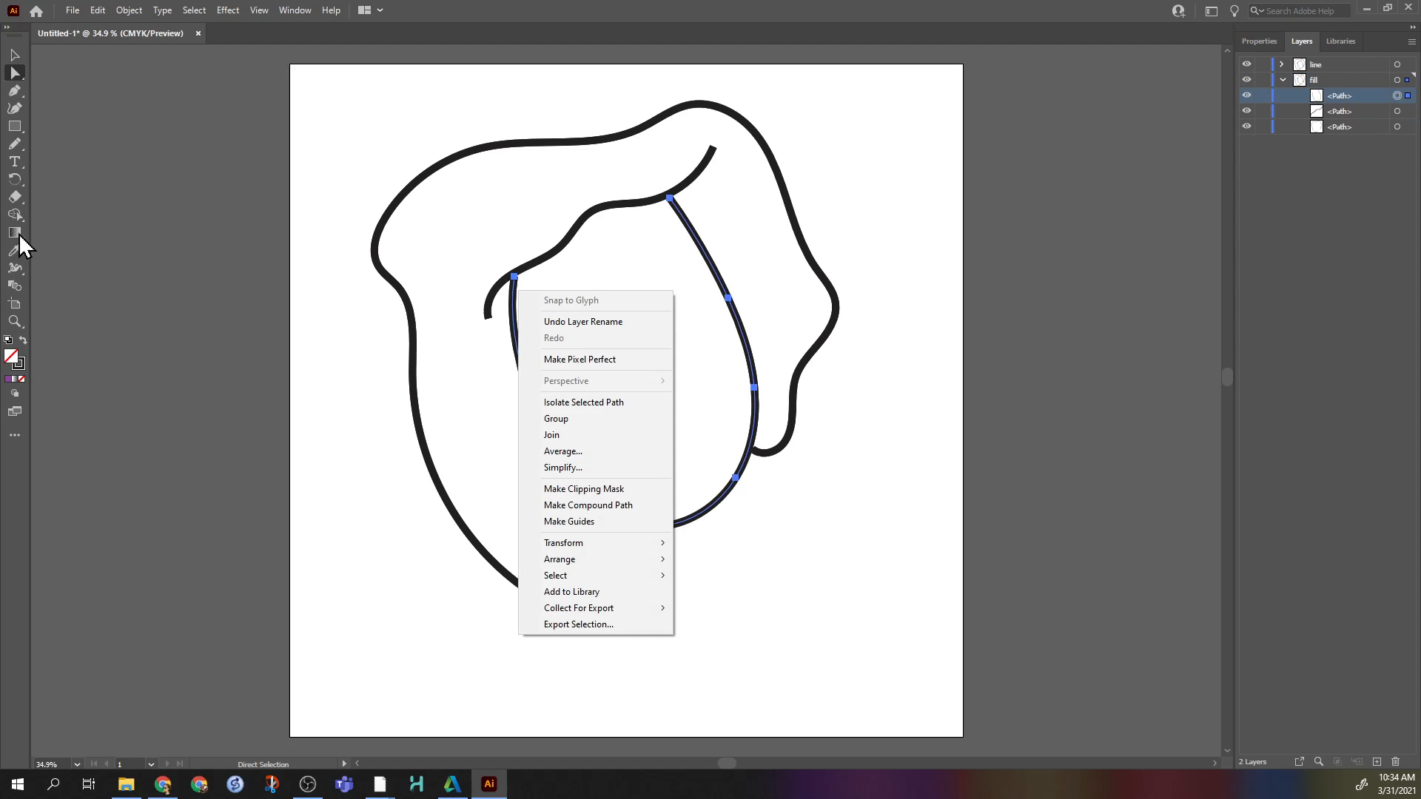
click(15, 144)
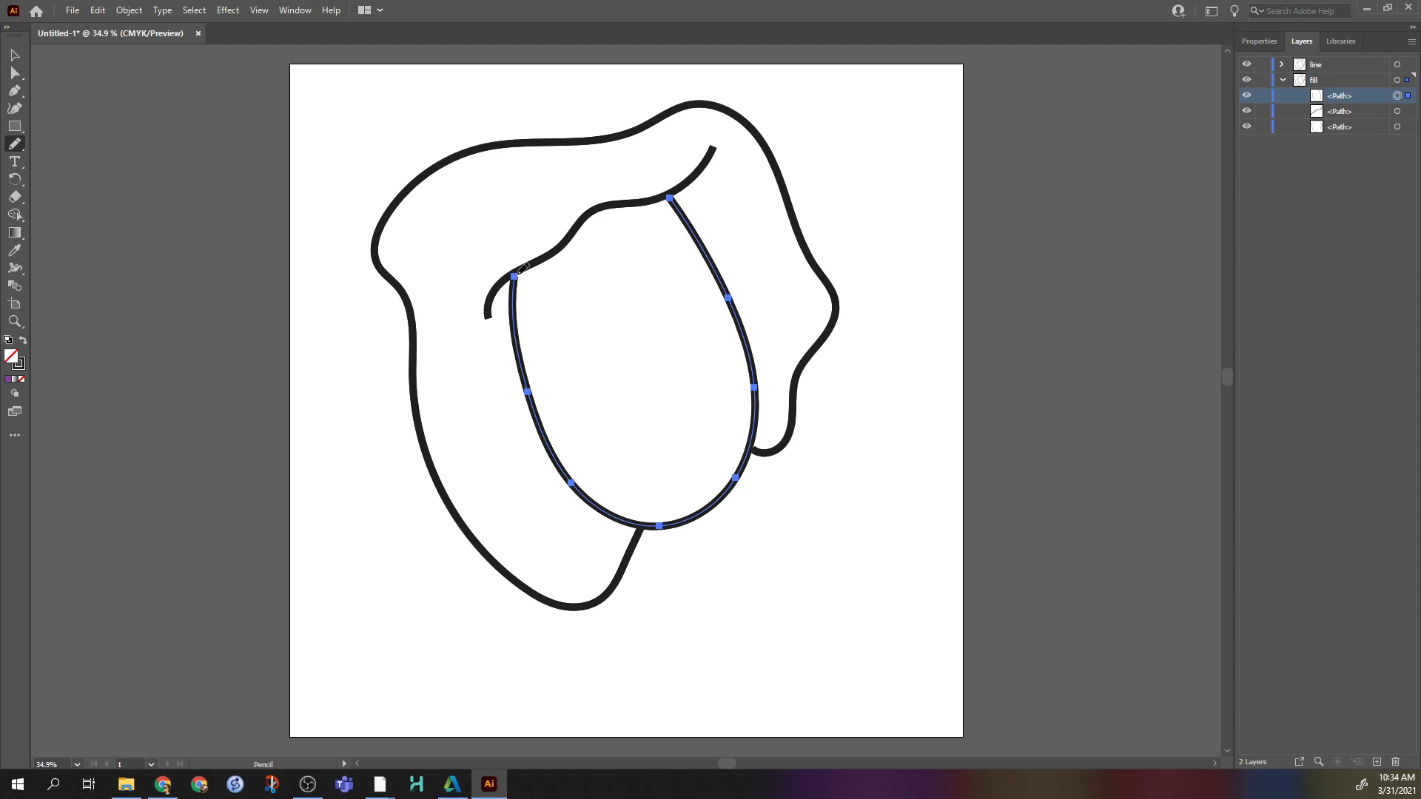
mouse_move(523, 268)
mouse_down()
mouse_move(590, 207)
mouse_move(670, 199)
mouse_up()
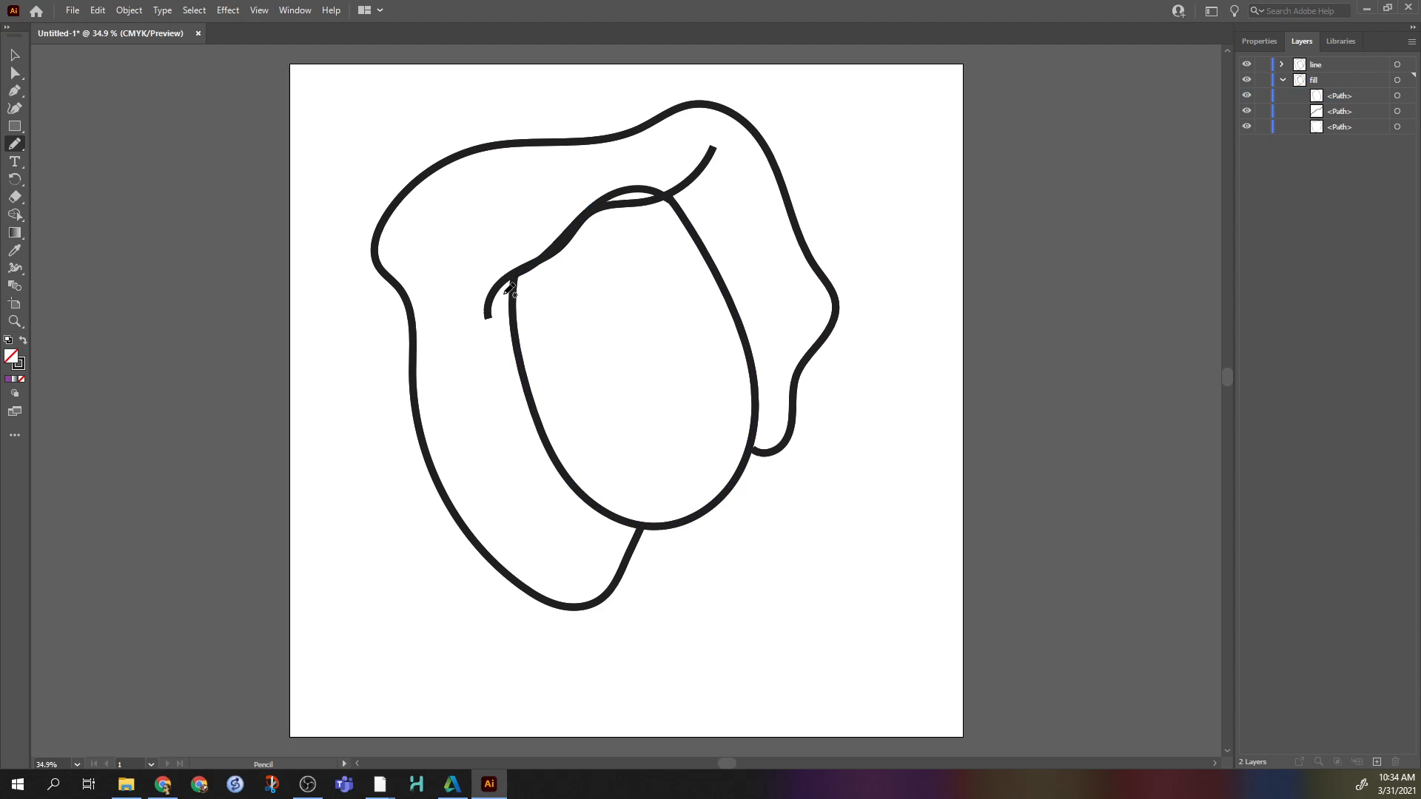
Move the face path to the bottom of the fill layer and close the outer hair path by penciling around the face edge
drag(1317, 101, 1327, 133)
click(1398, 112)
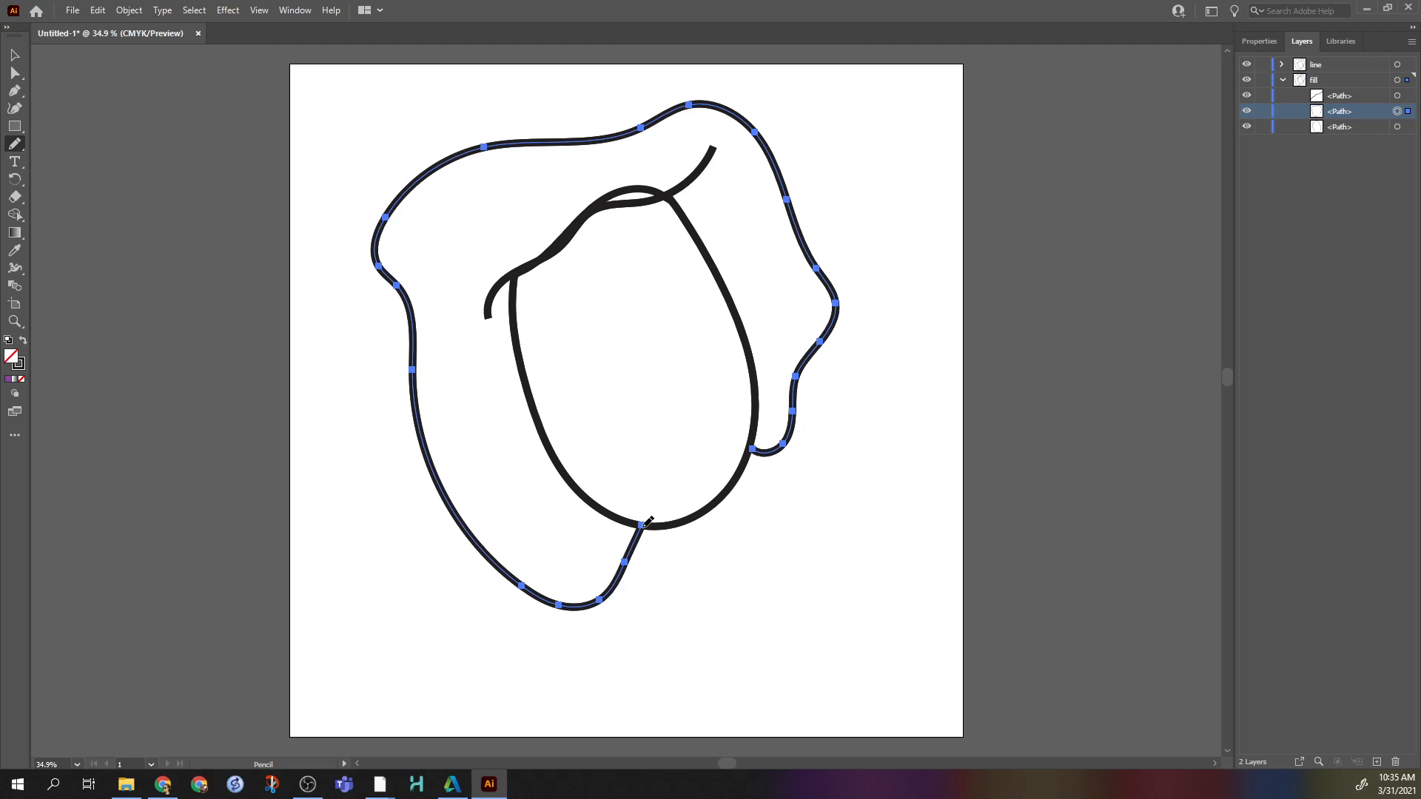
mouse_move(646, 524)
mouse_down()
mouse_move(611, 520)
mouse_move(562, 467)
mouse_move(512, 301)
mouse_up()
drag(544, 252, 596, 208)
mouse_move(675, 186)
mouse_down()
mouse_move(733, 293)
mouse_move(753, 439)
mouse_up()
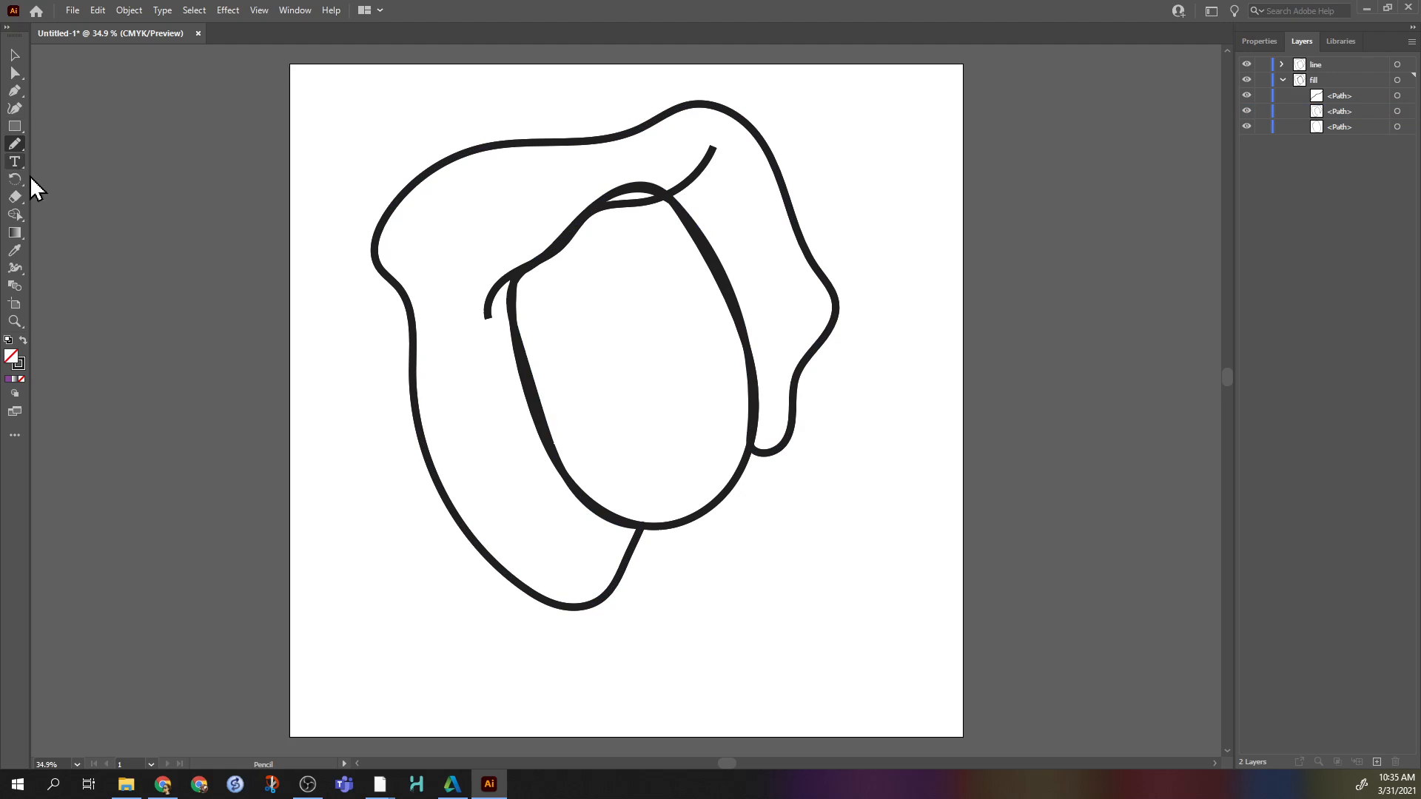
Delete the open hairline stroke from the fill layer
click(14, 55)
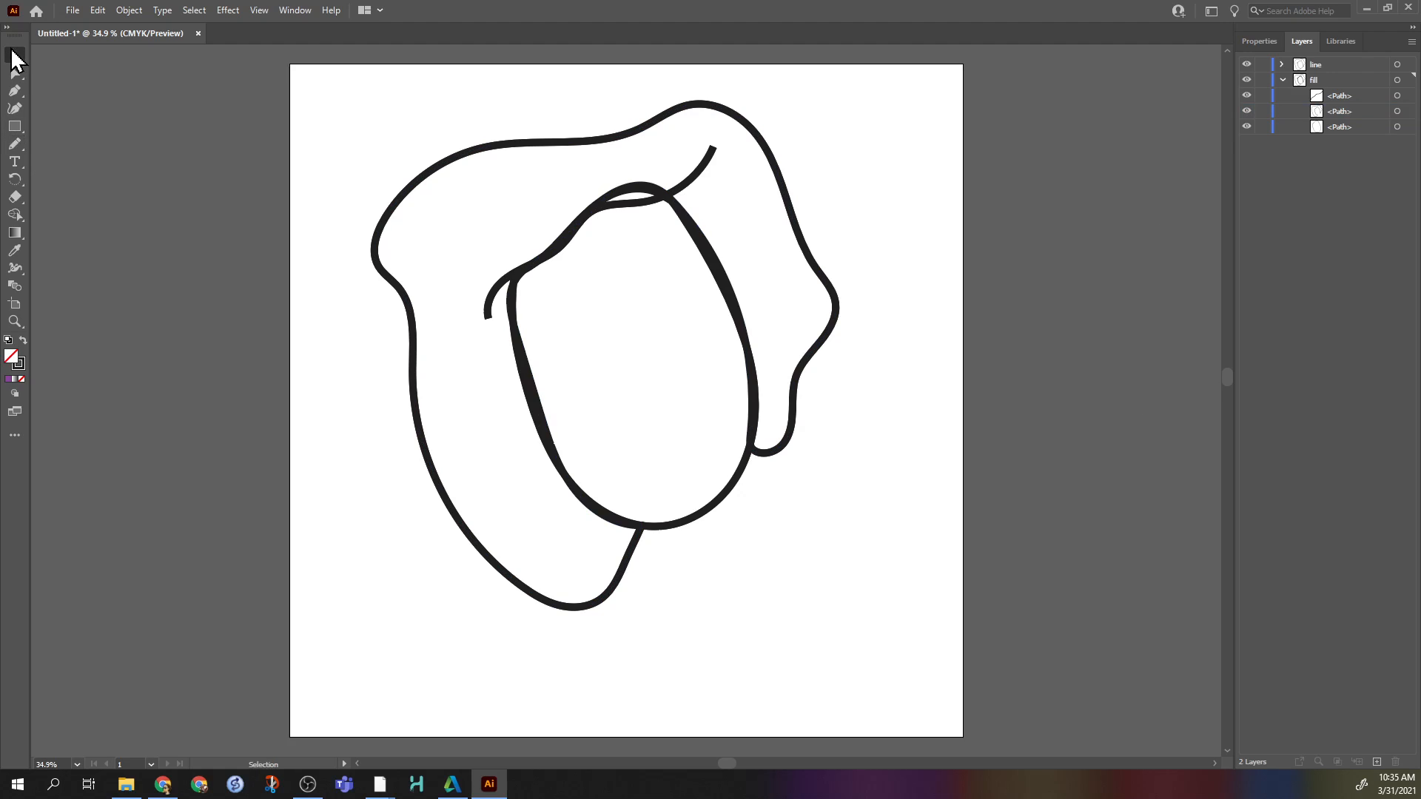
click(792, 412)
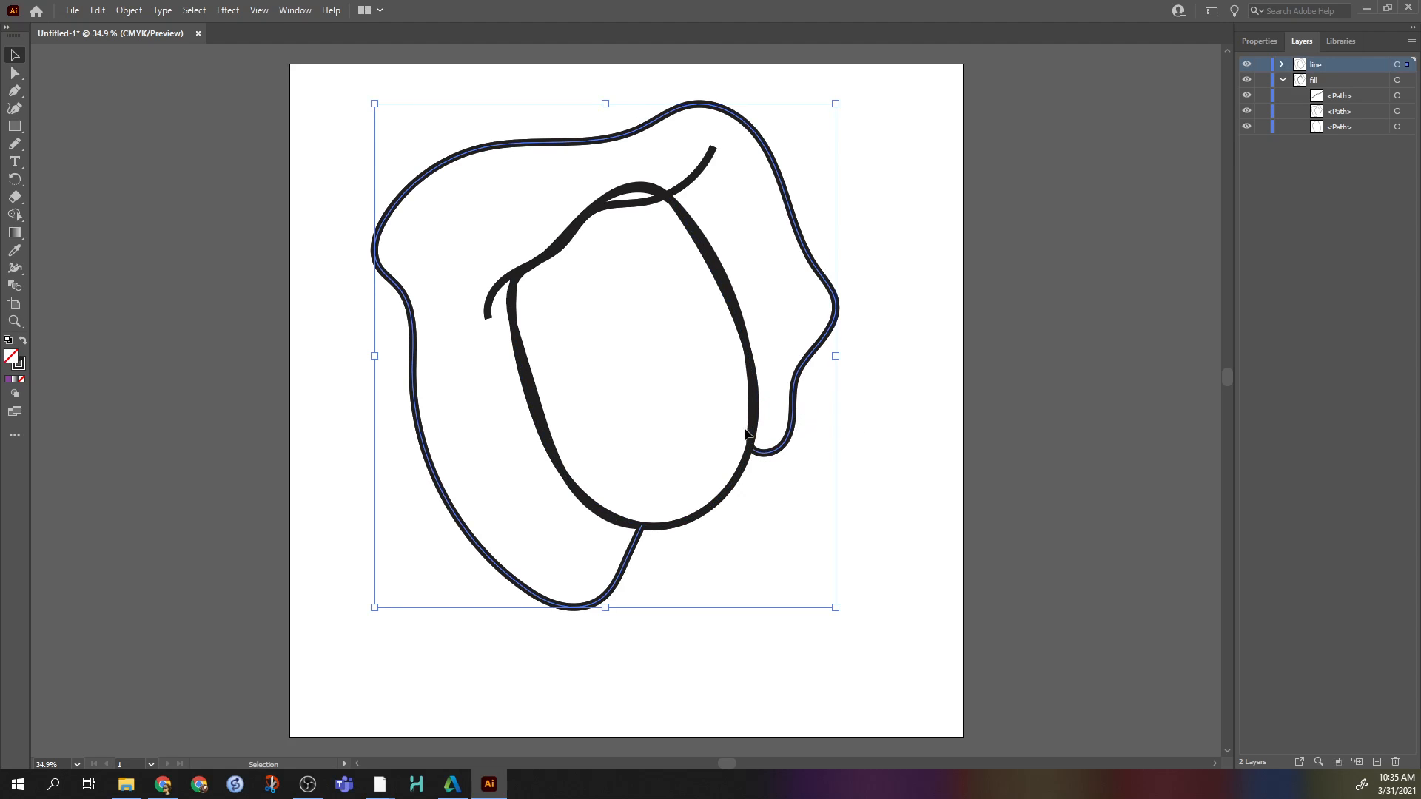
click(749, 427)
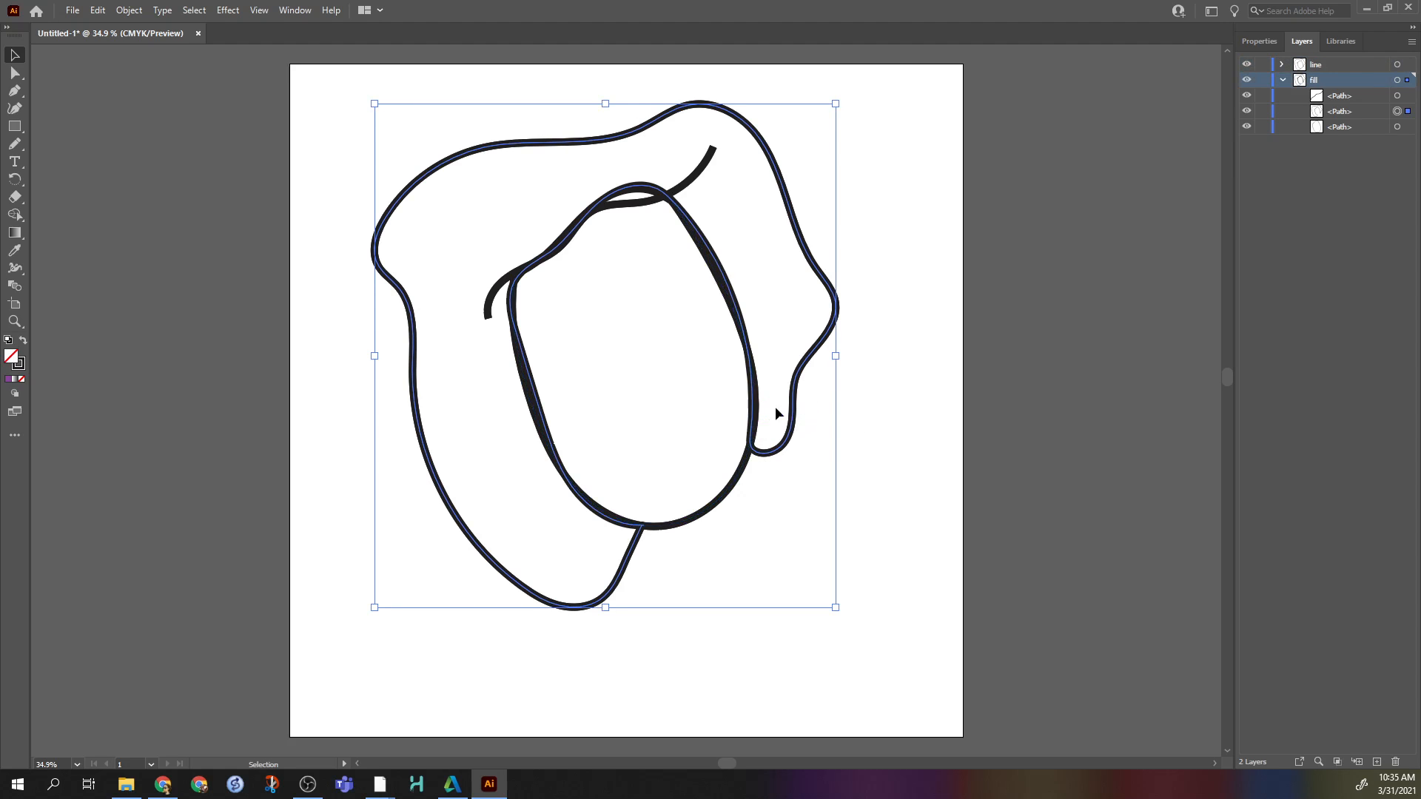
click(775, 406)
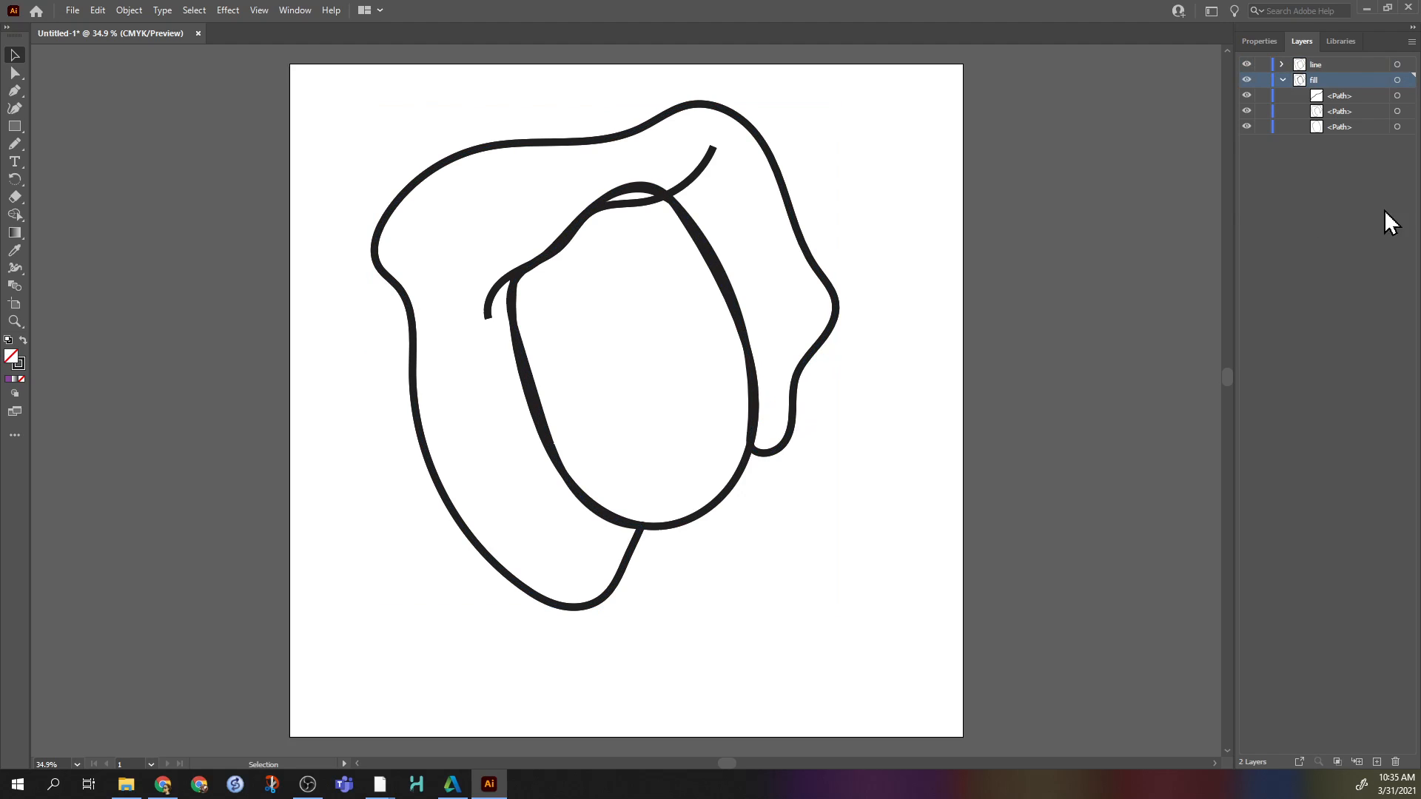
click(1336, 96)
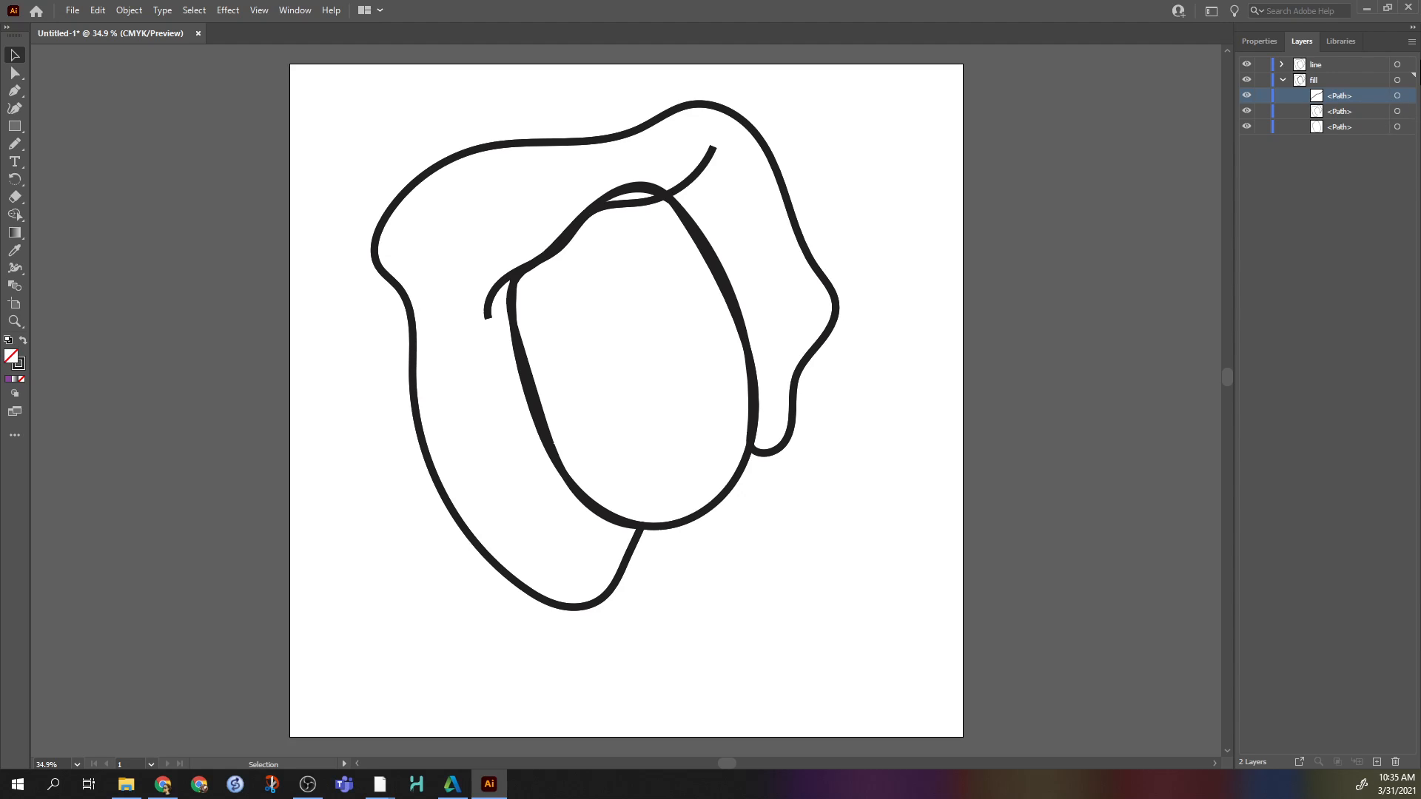
click(1398, 95)
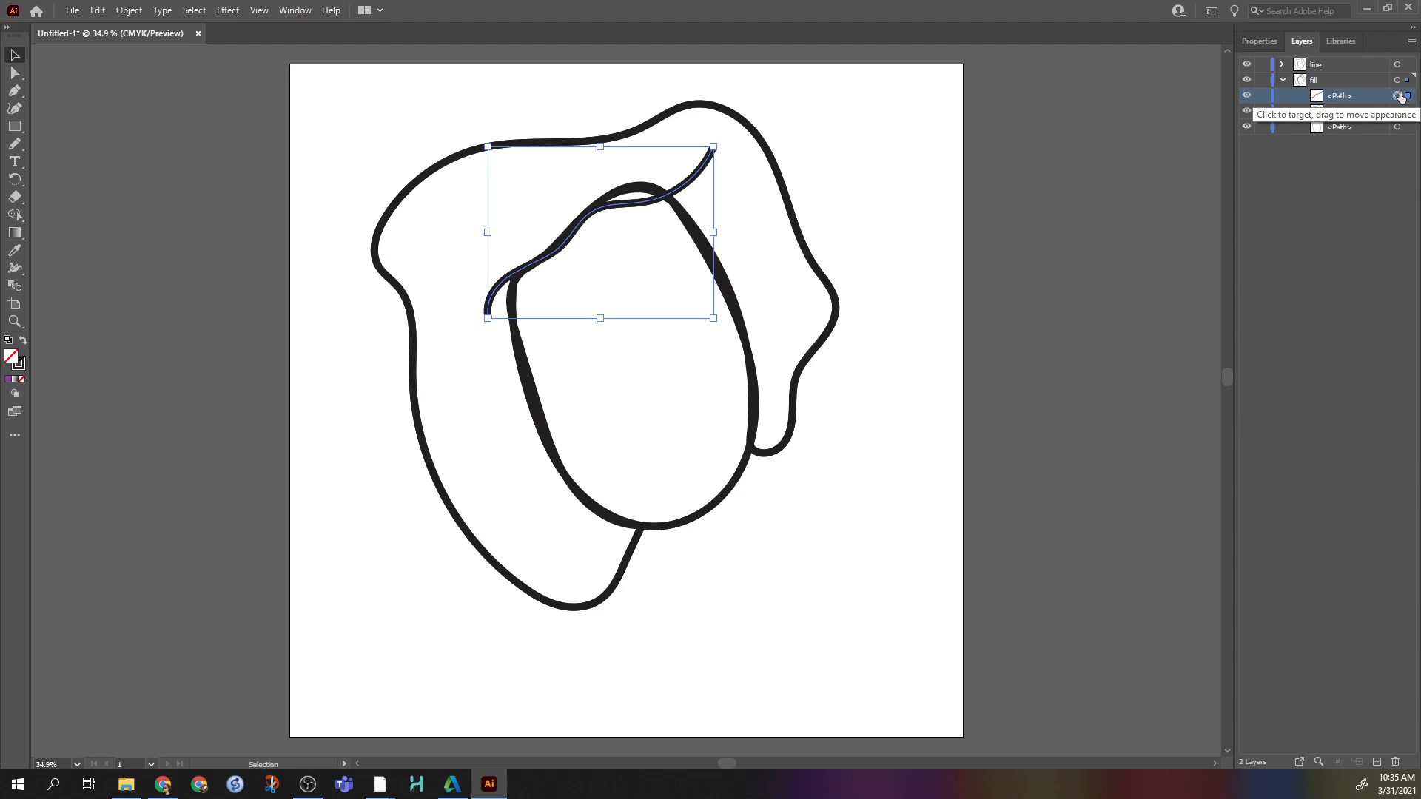
key(Delete)
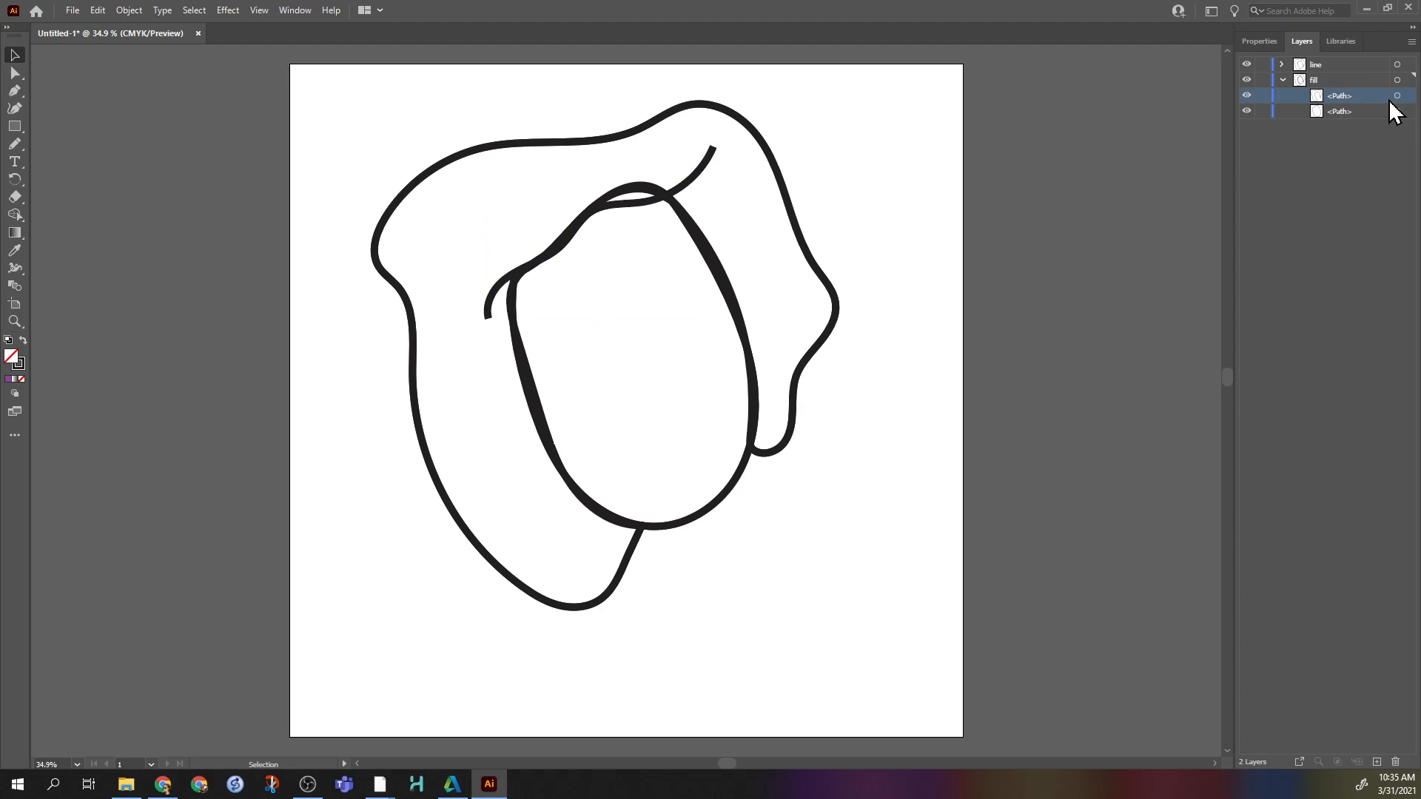
Fill the open face path on the line layer with dark brown
click(1397, 95)
click(722, 508)
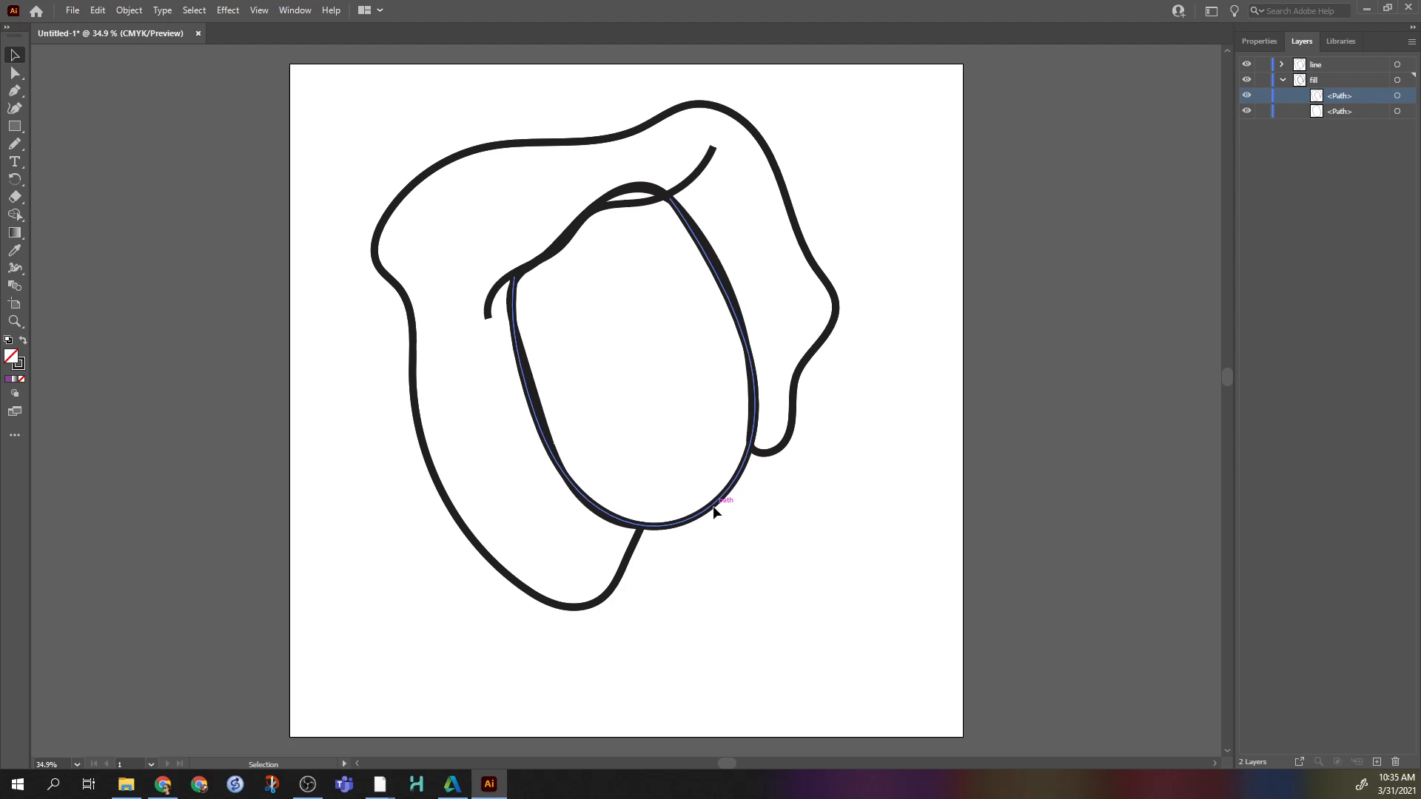
double_click(18, 362)
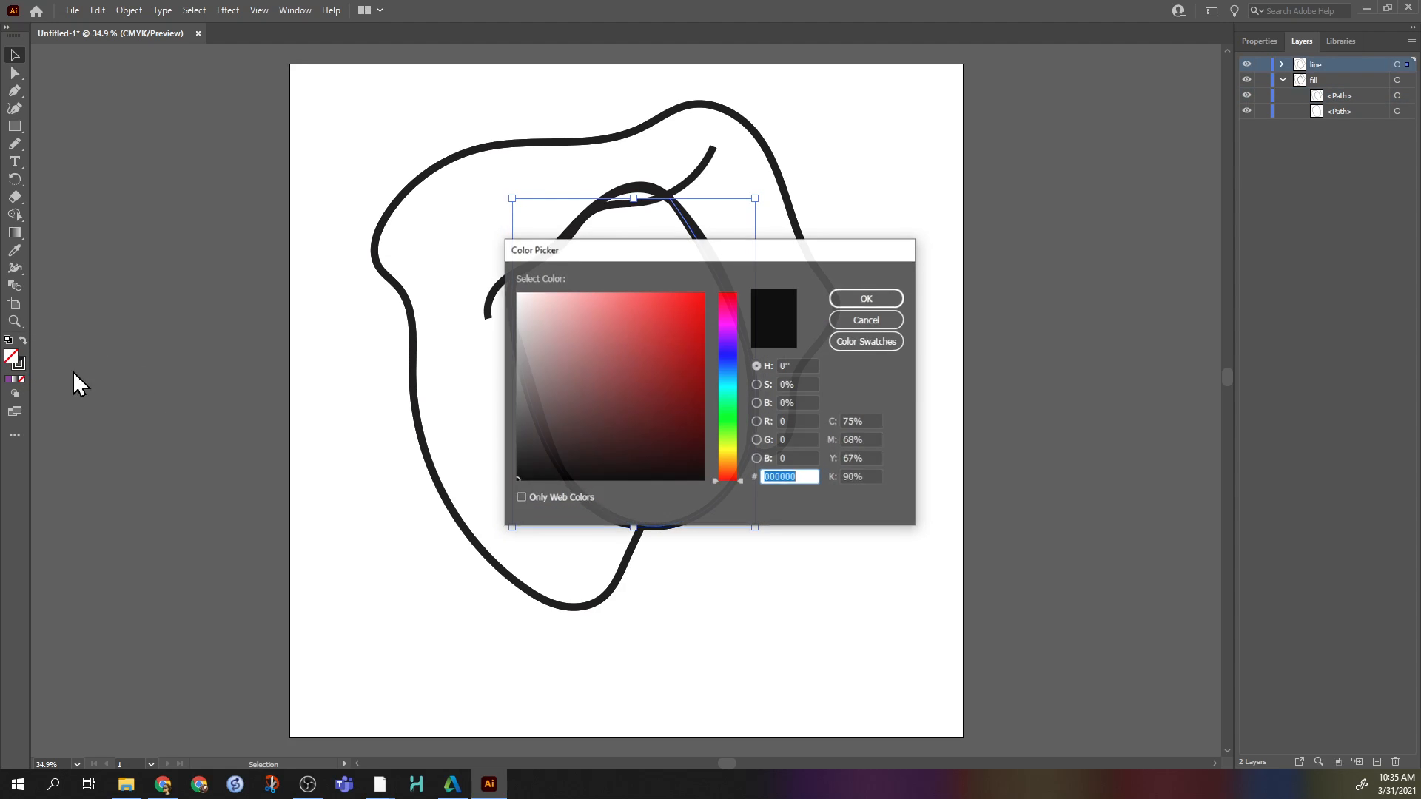
click(729, 449)
click(729, 460)
click(692, 403)
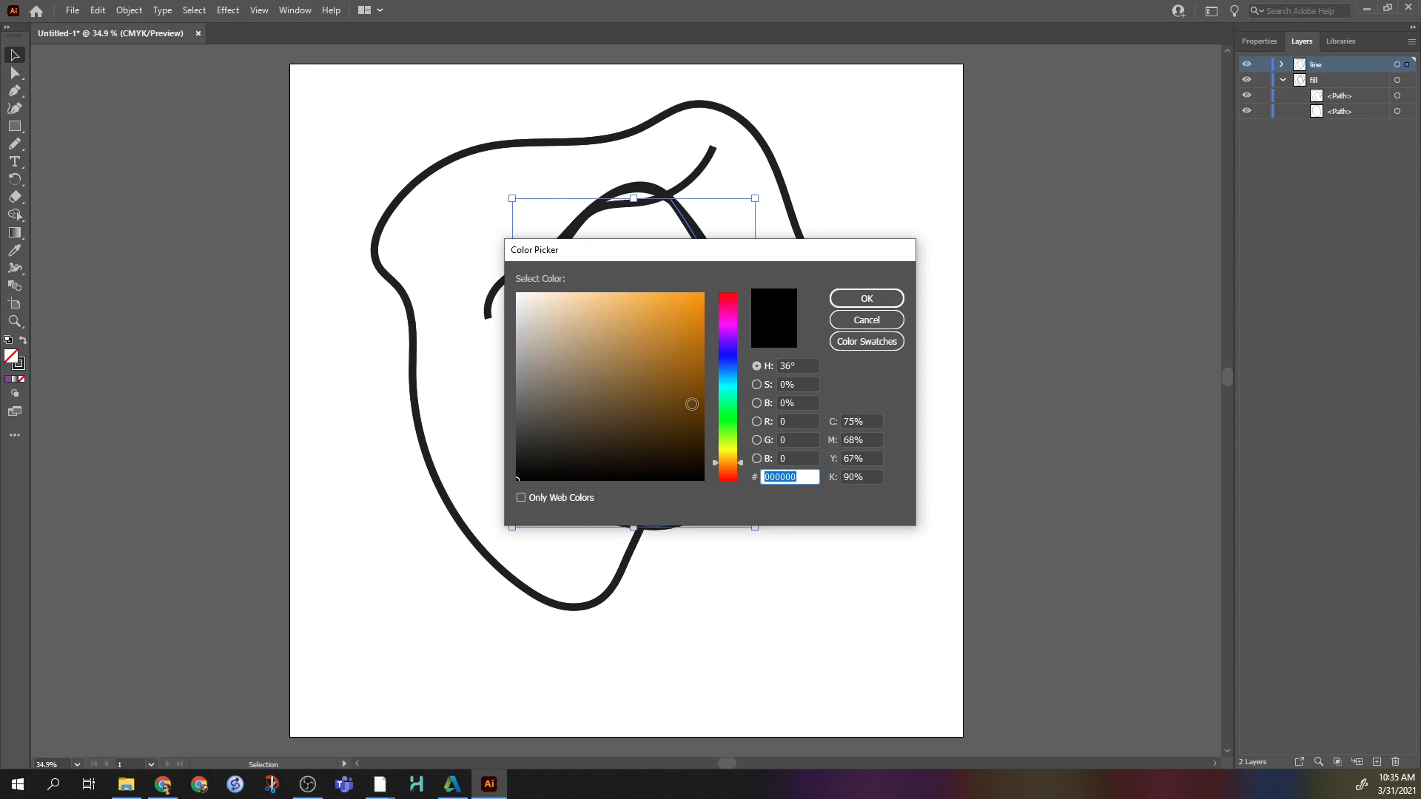
click(899, 300)
Hide the line layer and fill the closed hair shape on the fill layer with purple 9B1288
click(829, 285)
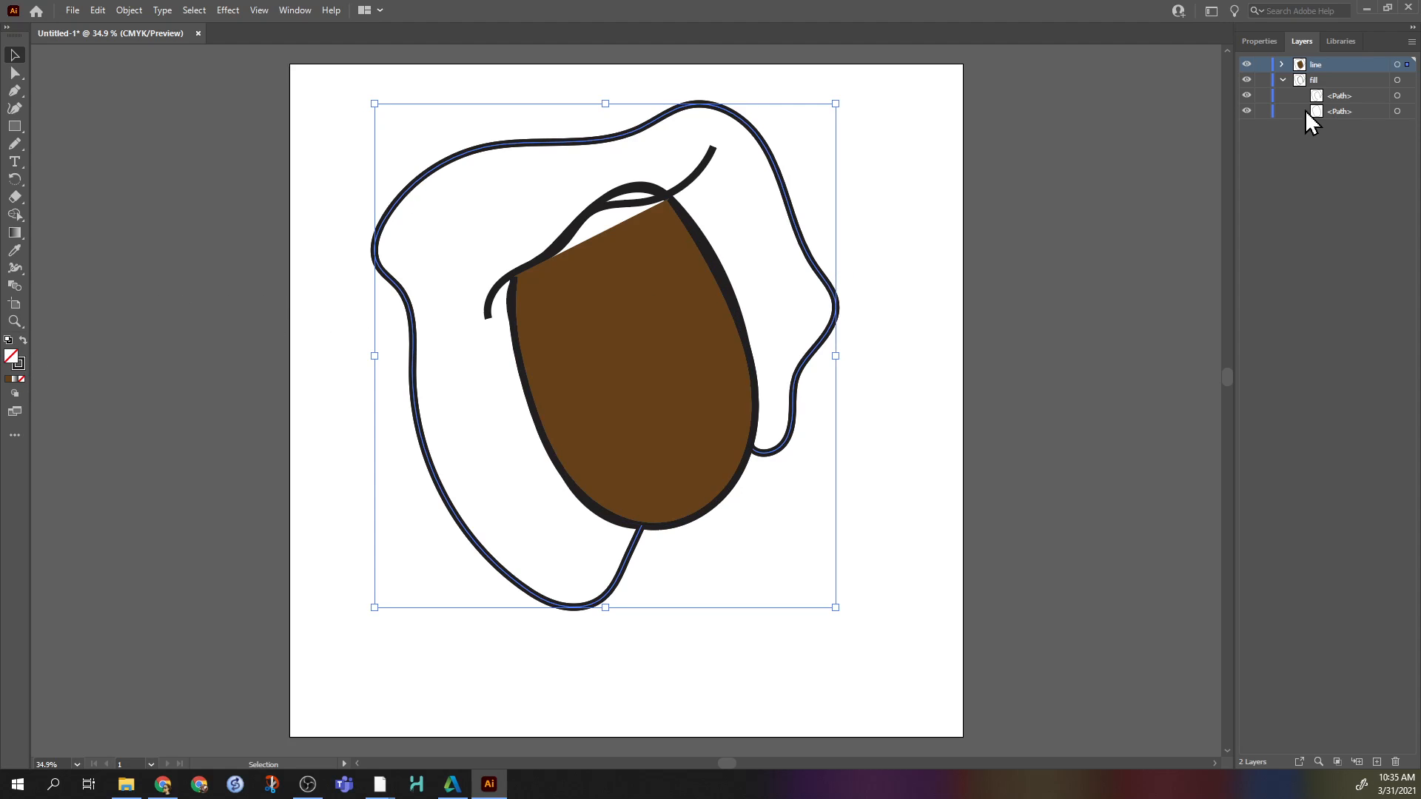
click(1246, 64)
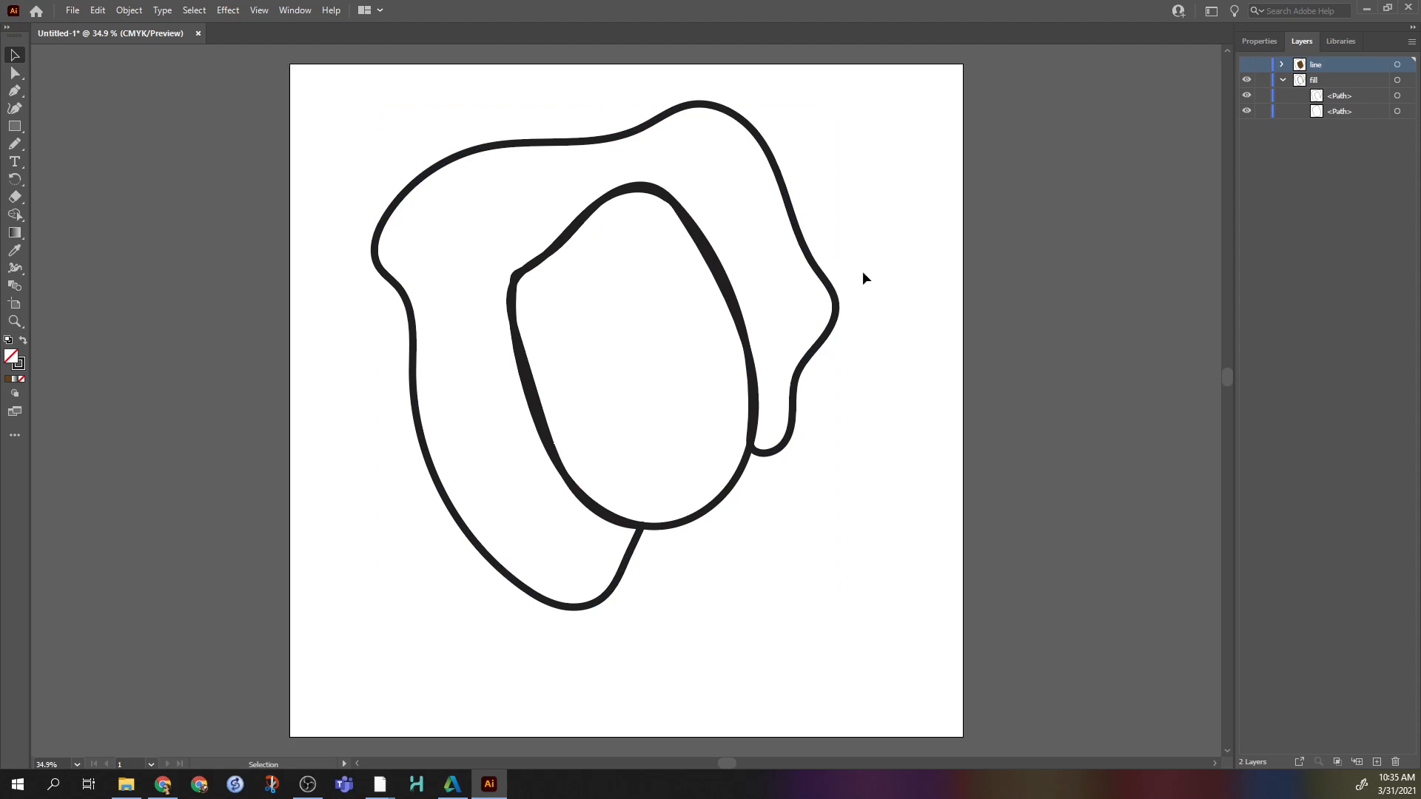
click(838, 289)
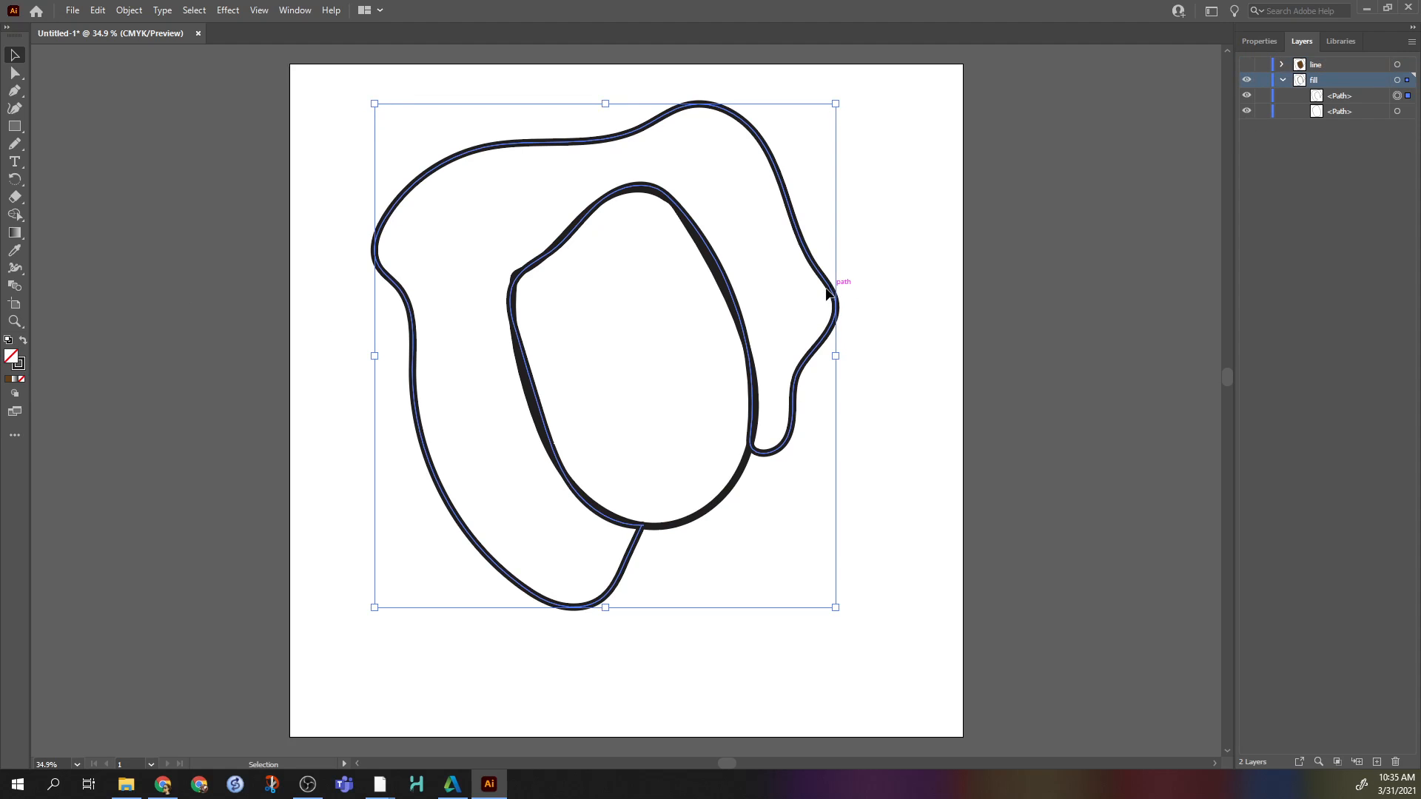
double_click(10, 359)
click(736, 321)
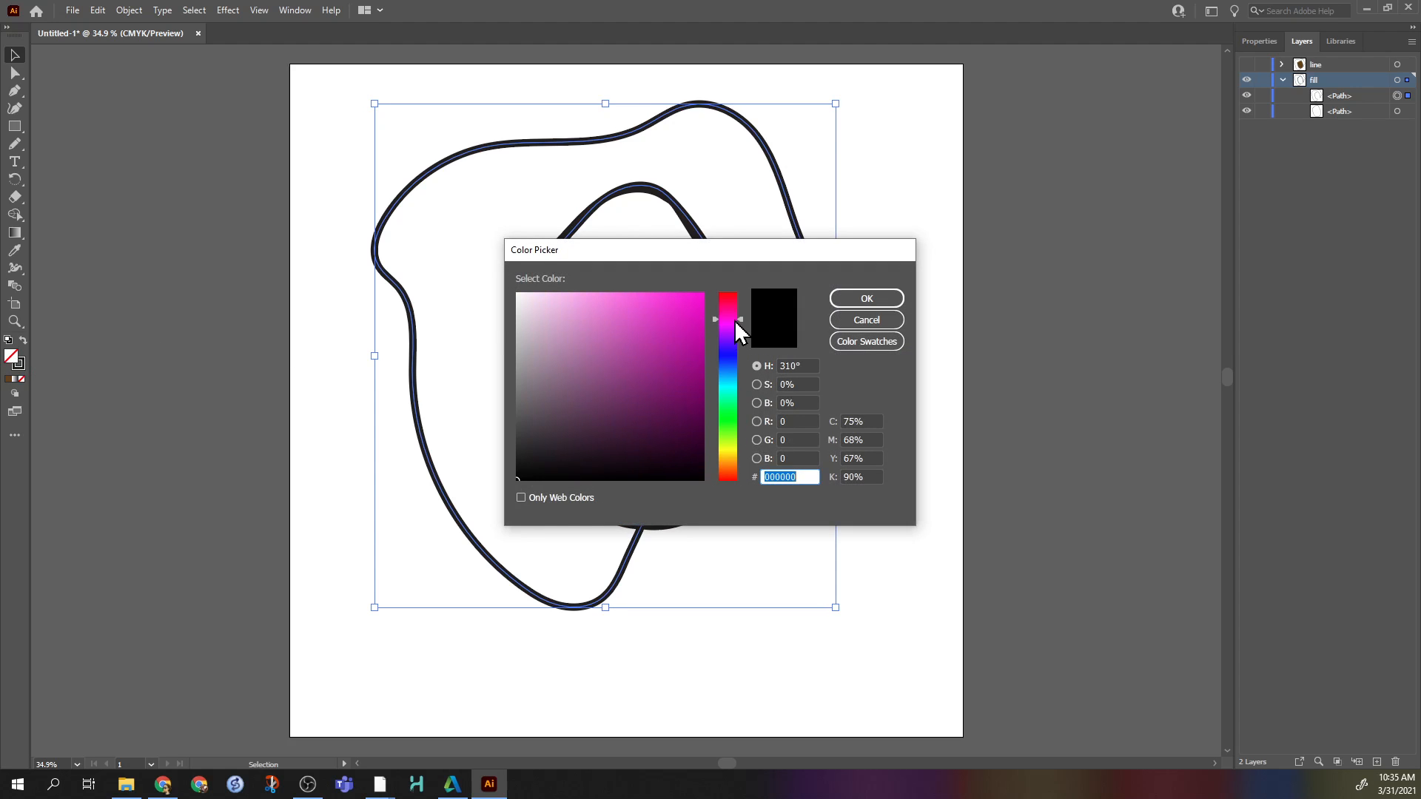
click(685, 364)
click(866, 299)
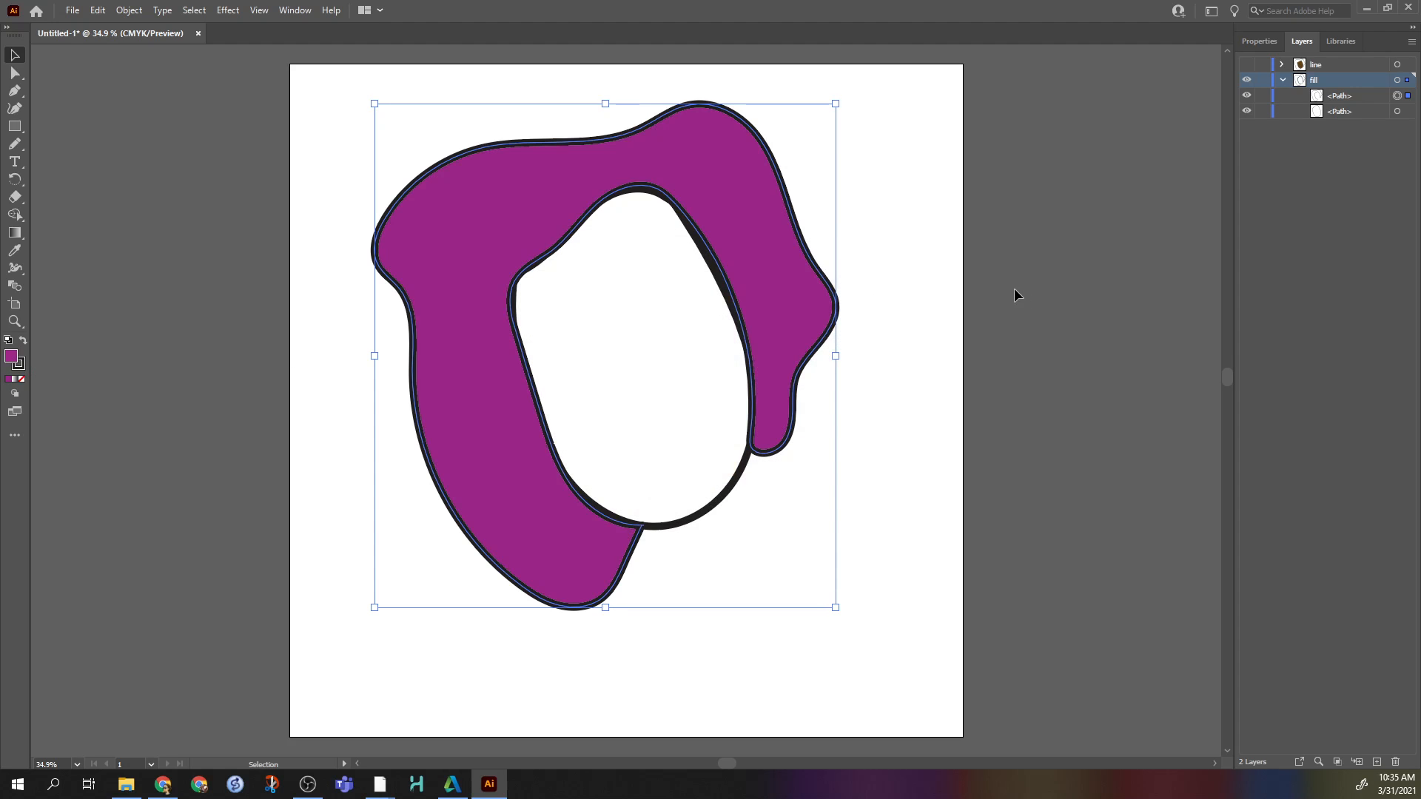
click(1014, 294)
Show the line layer again and remove the brown fill from its open face path
click(1313, 108)
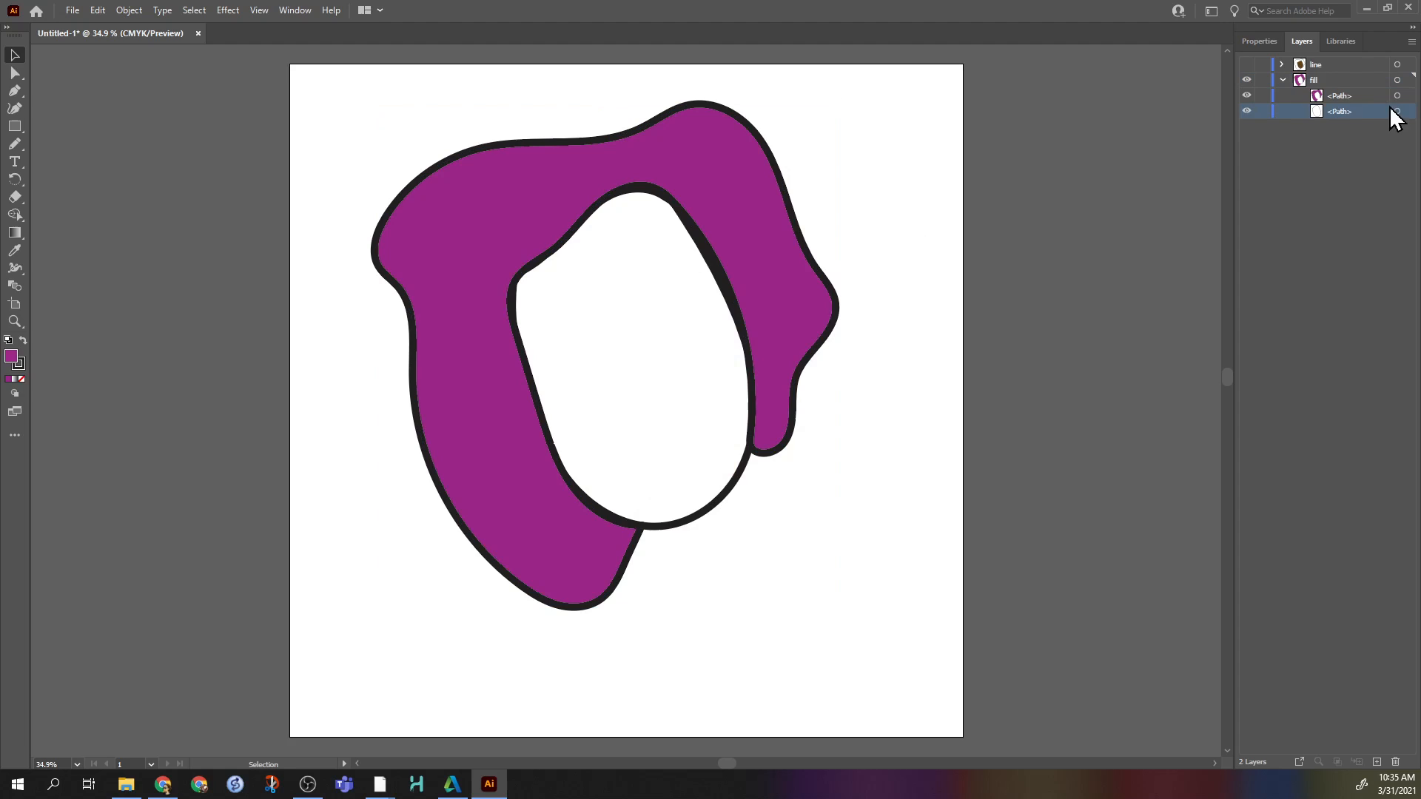
click(1281, 65)
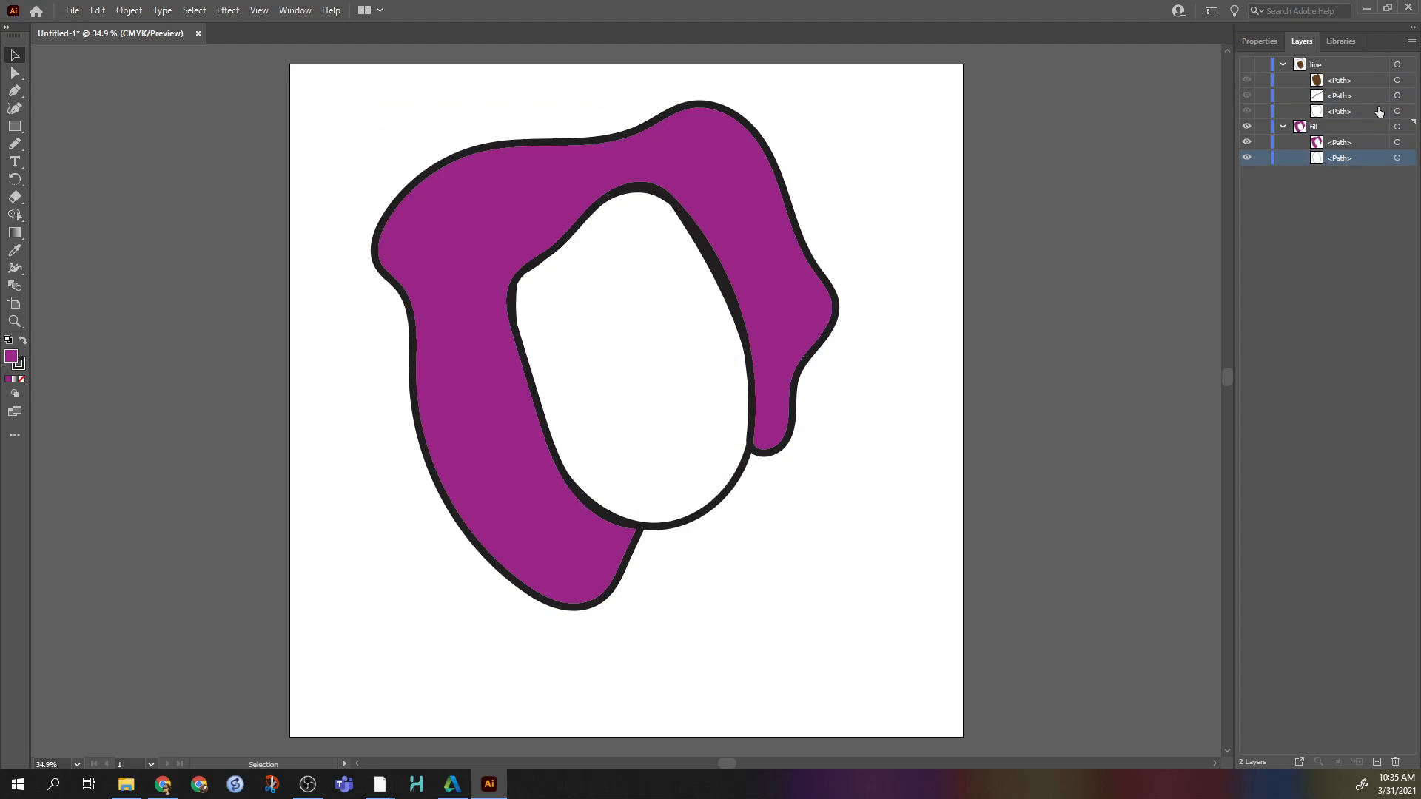
double_click(13, 360)
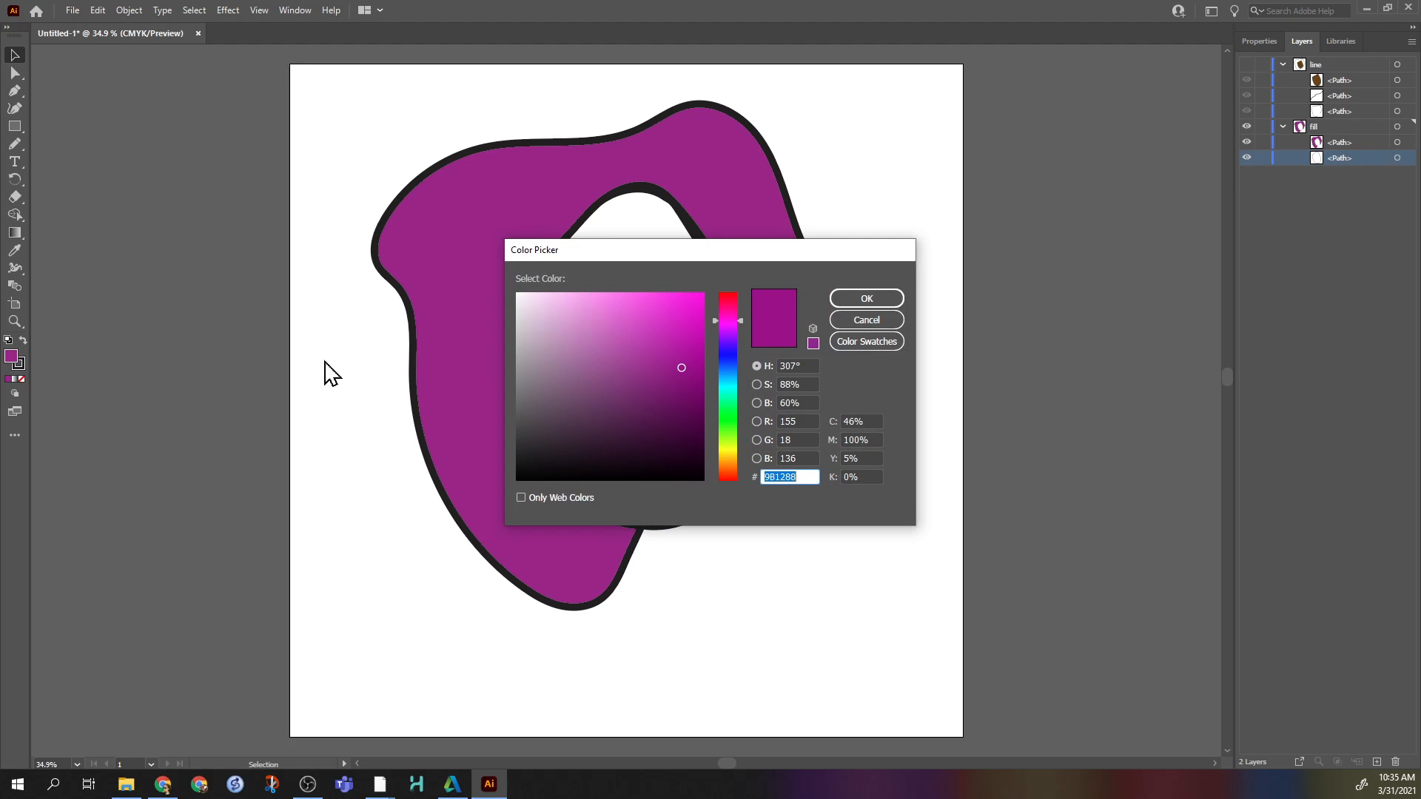
click(880, 319)
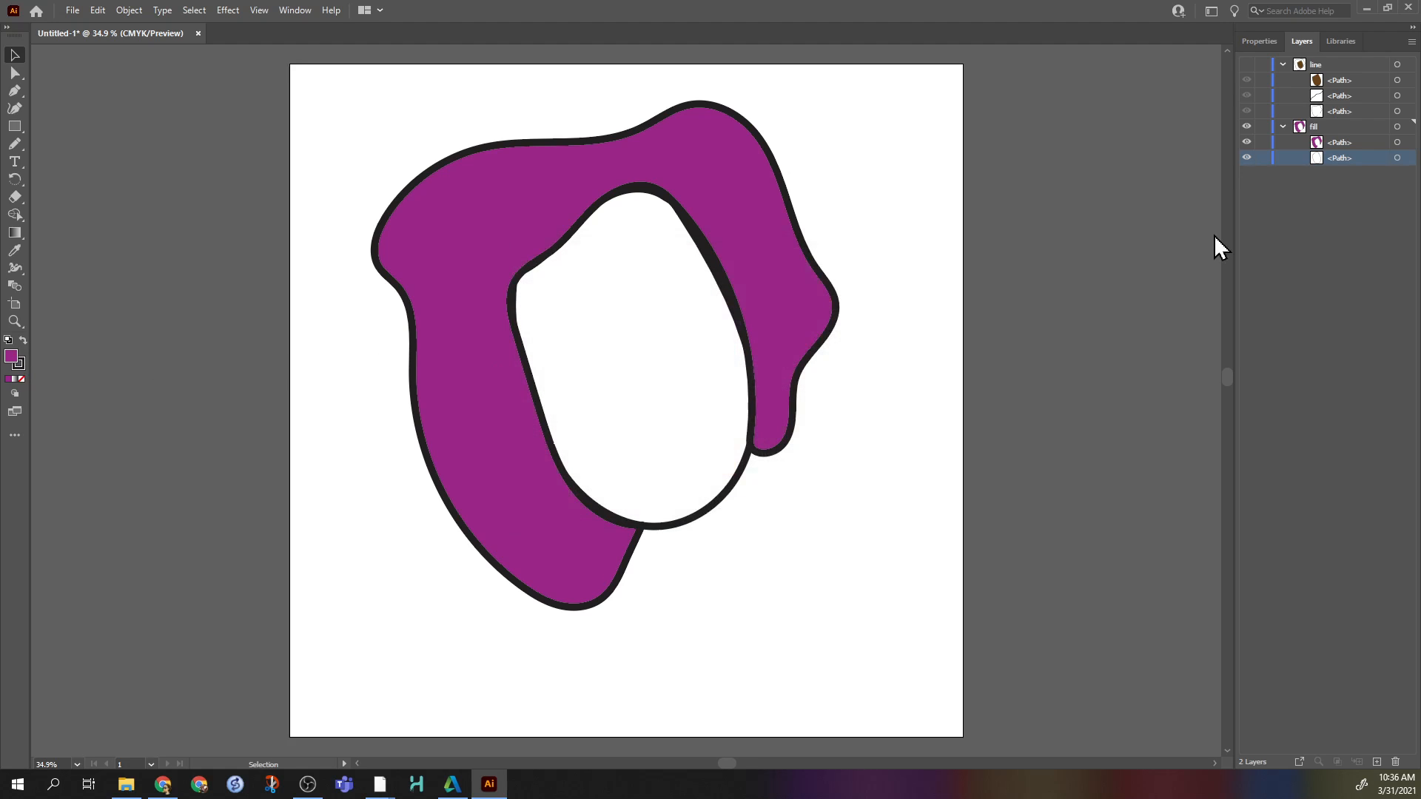
click(1246, 64)
click(1399, 80)
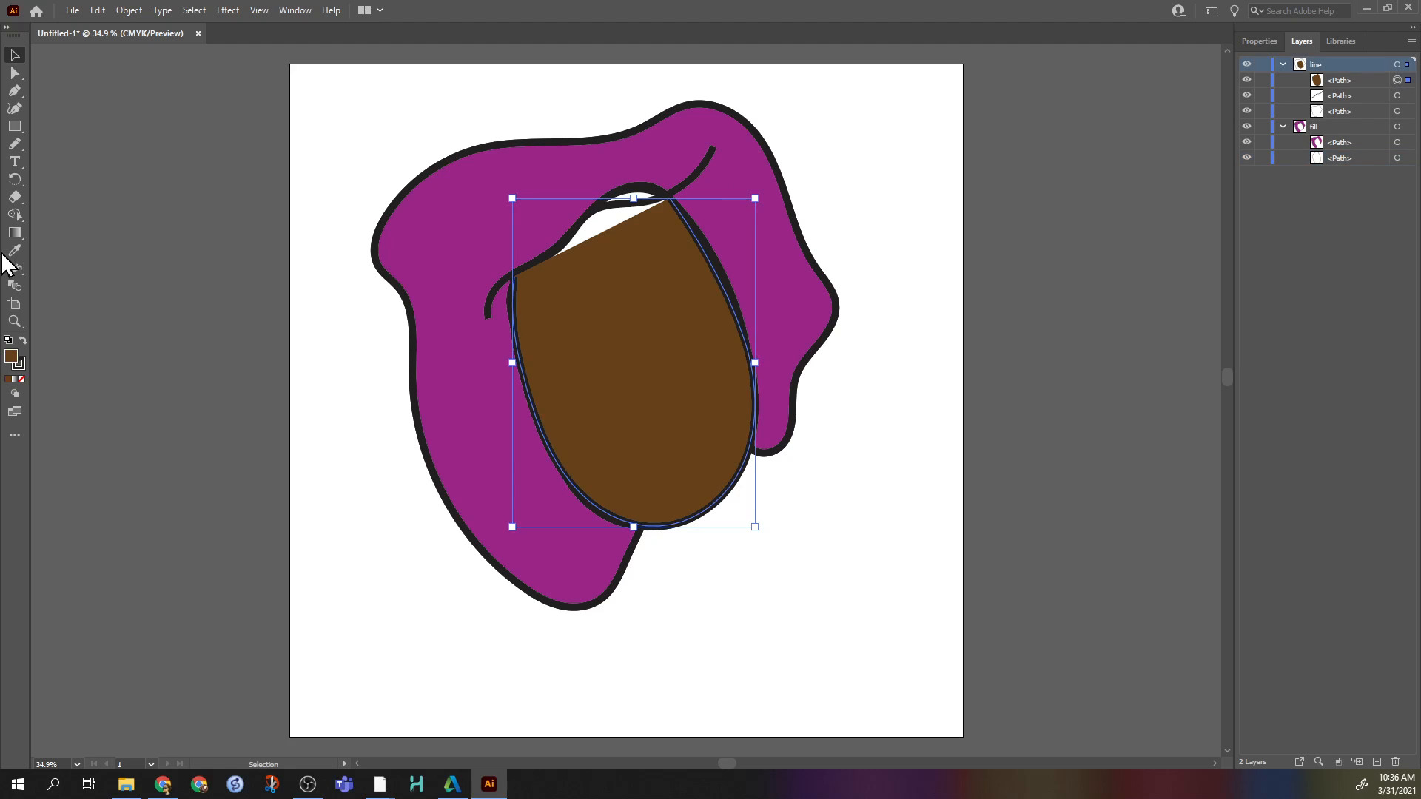
click(21, 378)
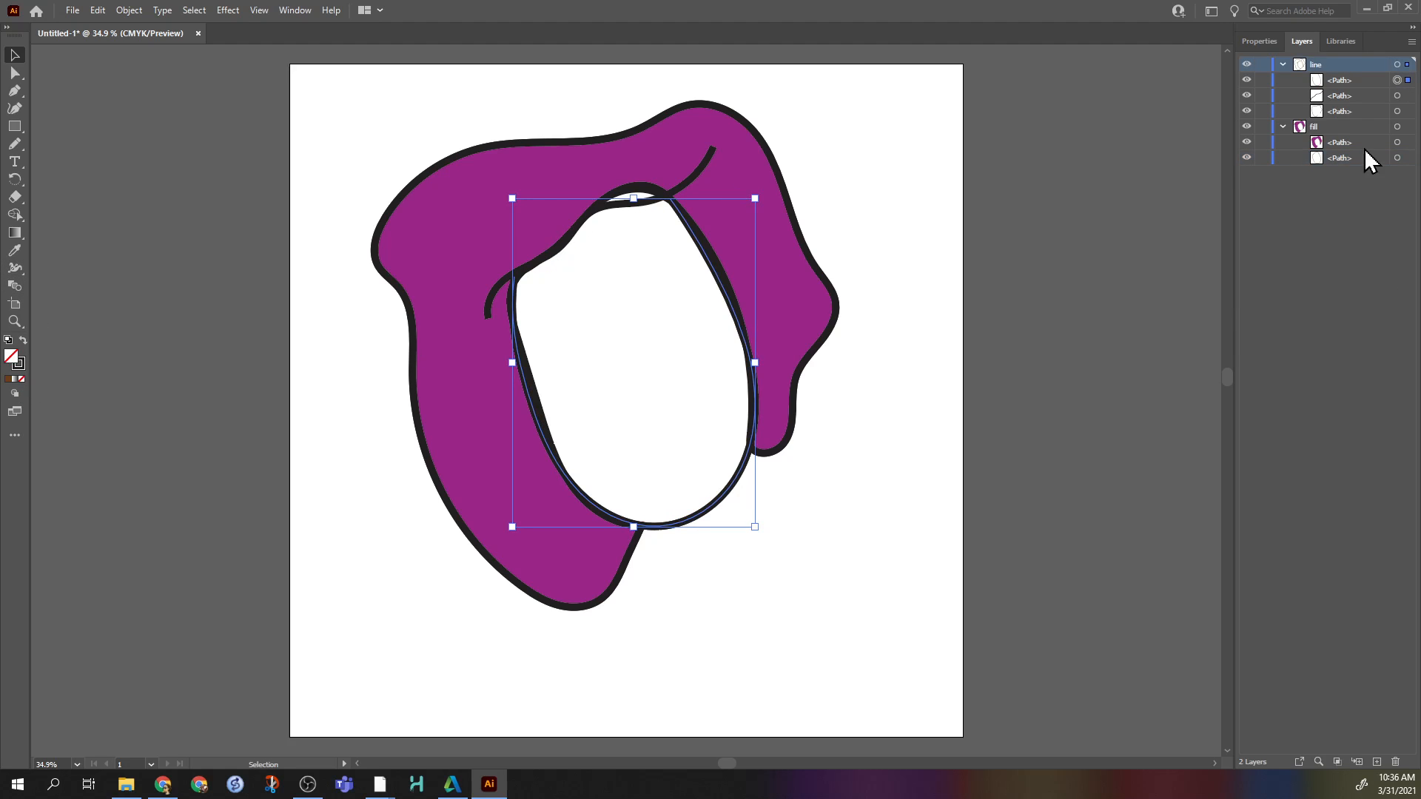
Fill the closed face shape on the fill layer with the last-used dark brown
click(1397, 158)
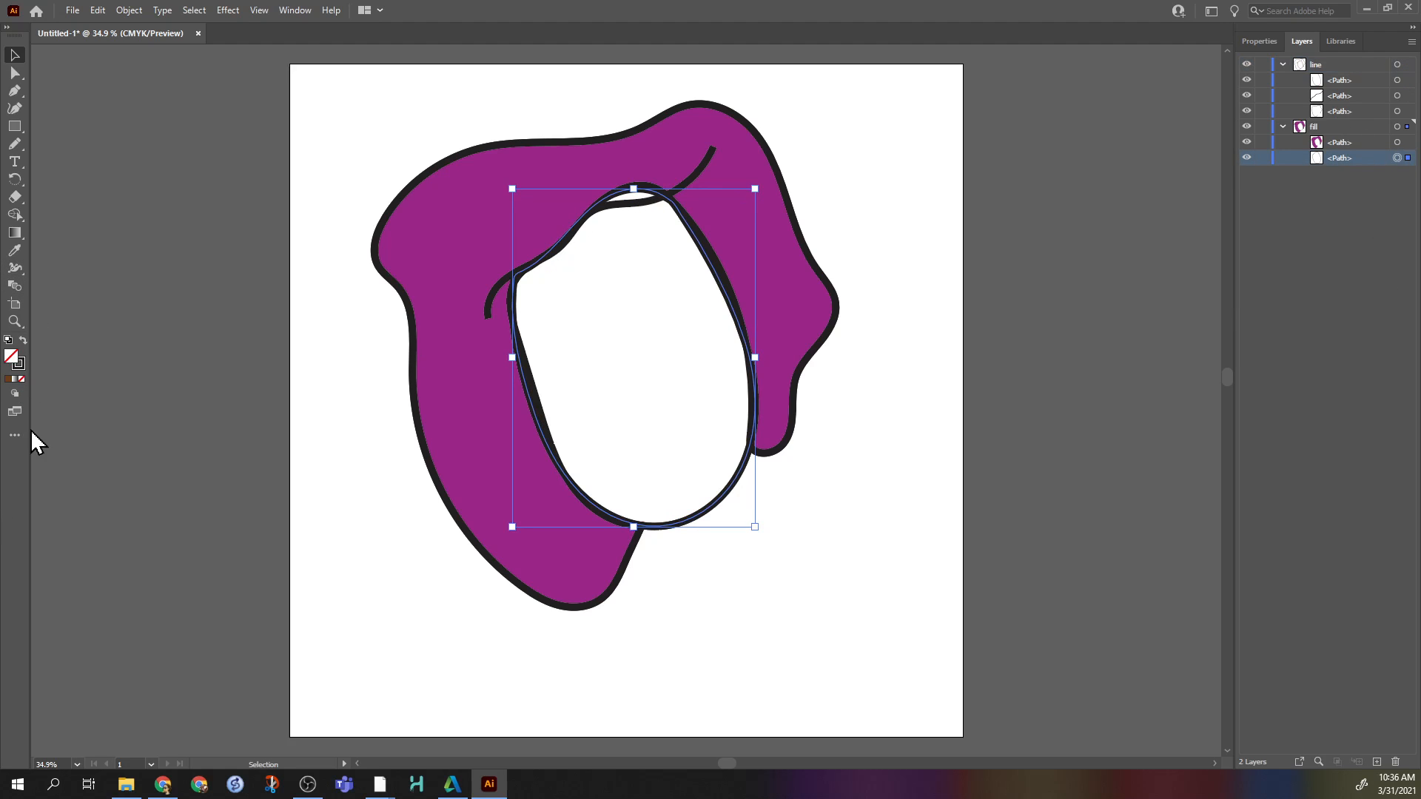
click(8, 379)
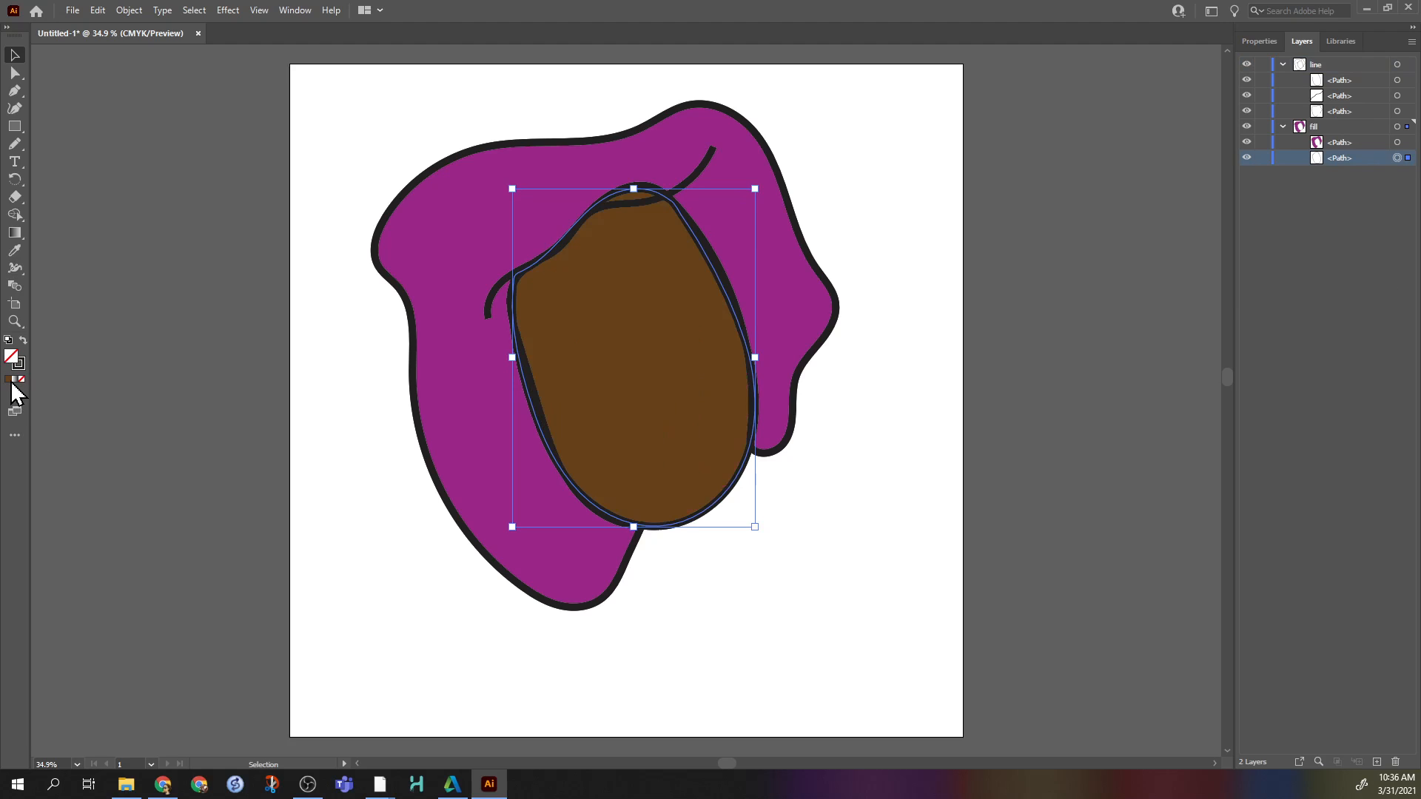
click(306, 384)
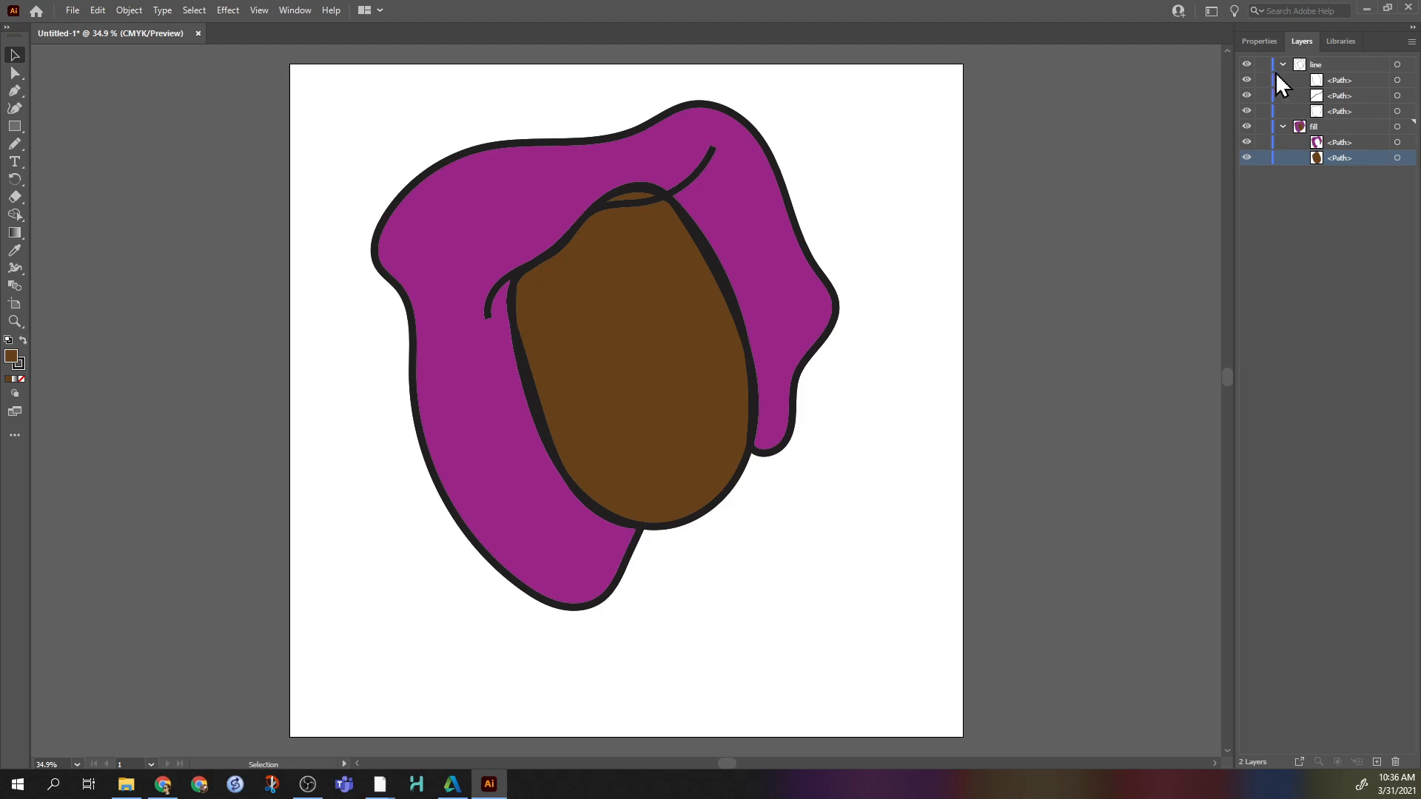
Hide the line layer and remove the stroke from both the hair and face shapes on the fill layer
click(1283, 65)
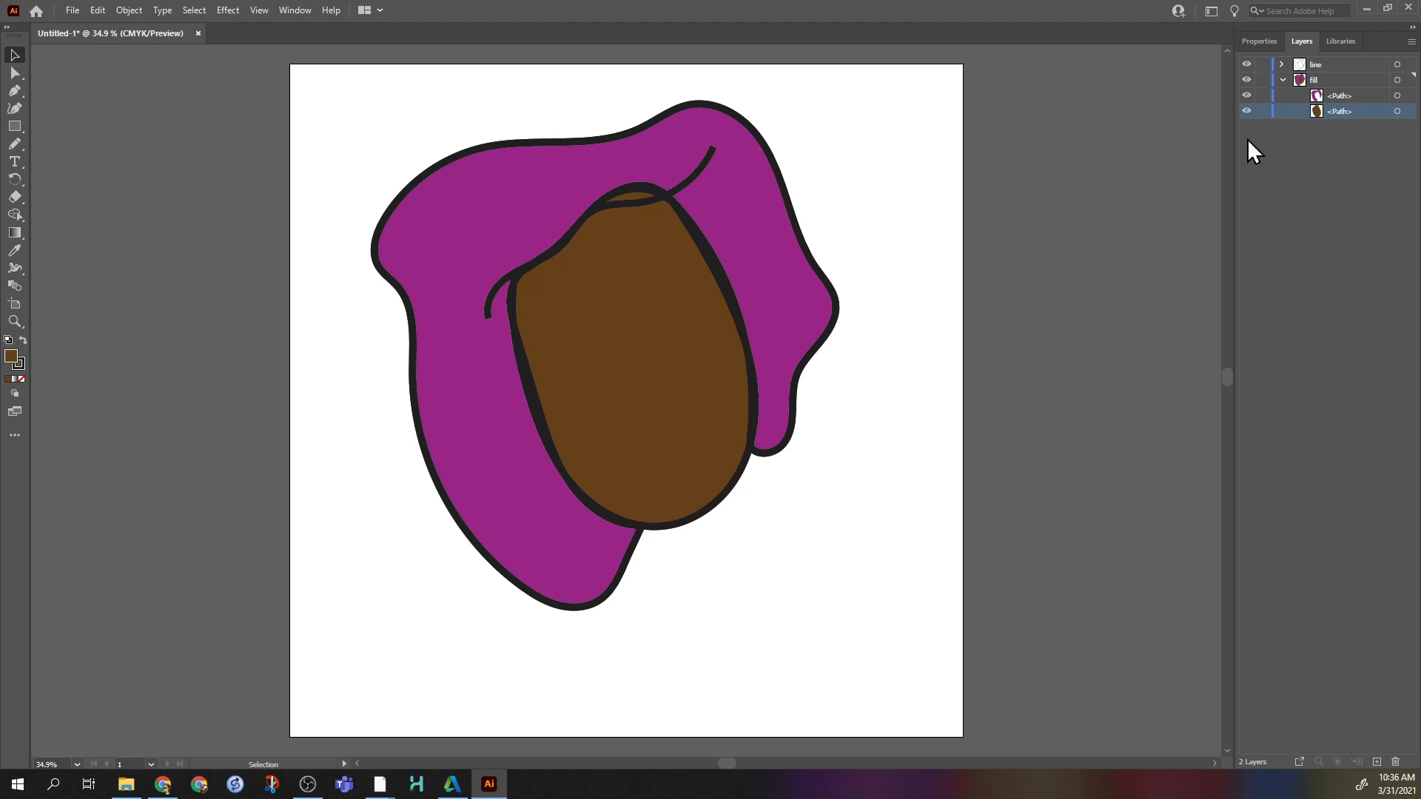
click(1249, 66)
click(1249, 67)
click(1249, 66)
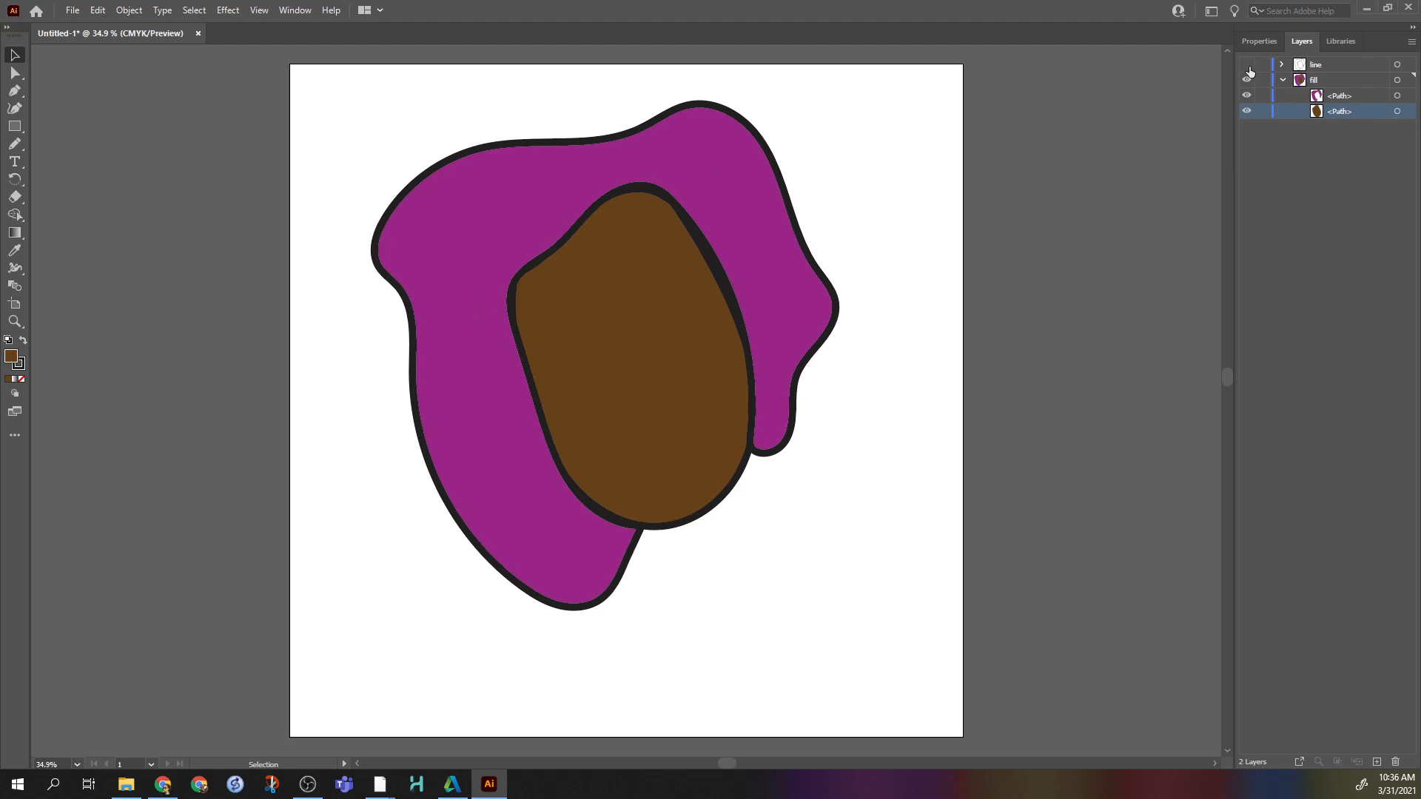
click(1396, 96)
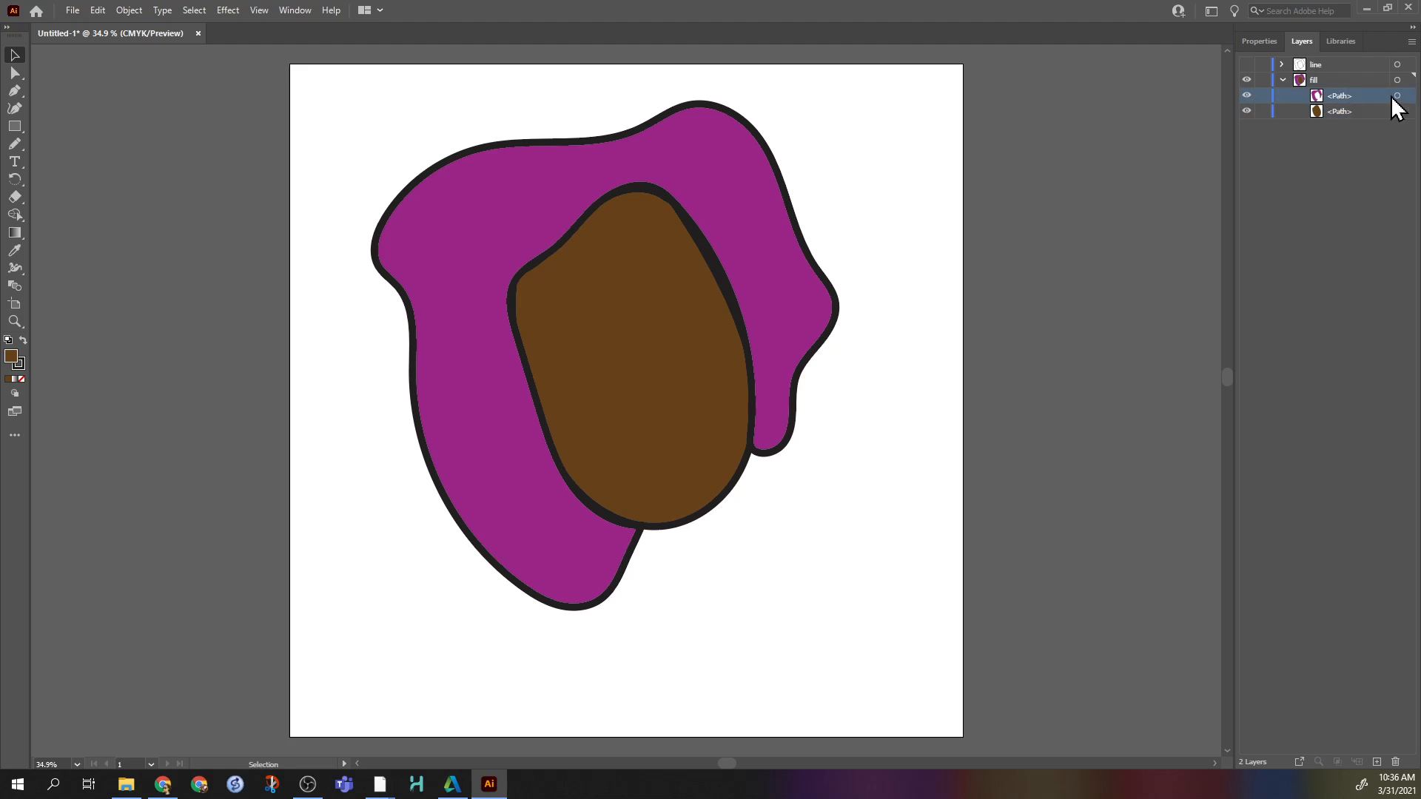
shift+click(1396, 111)
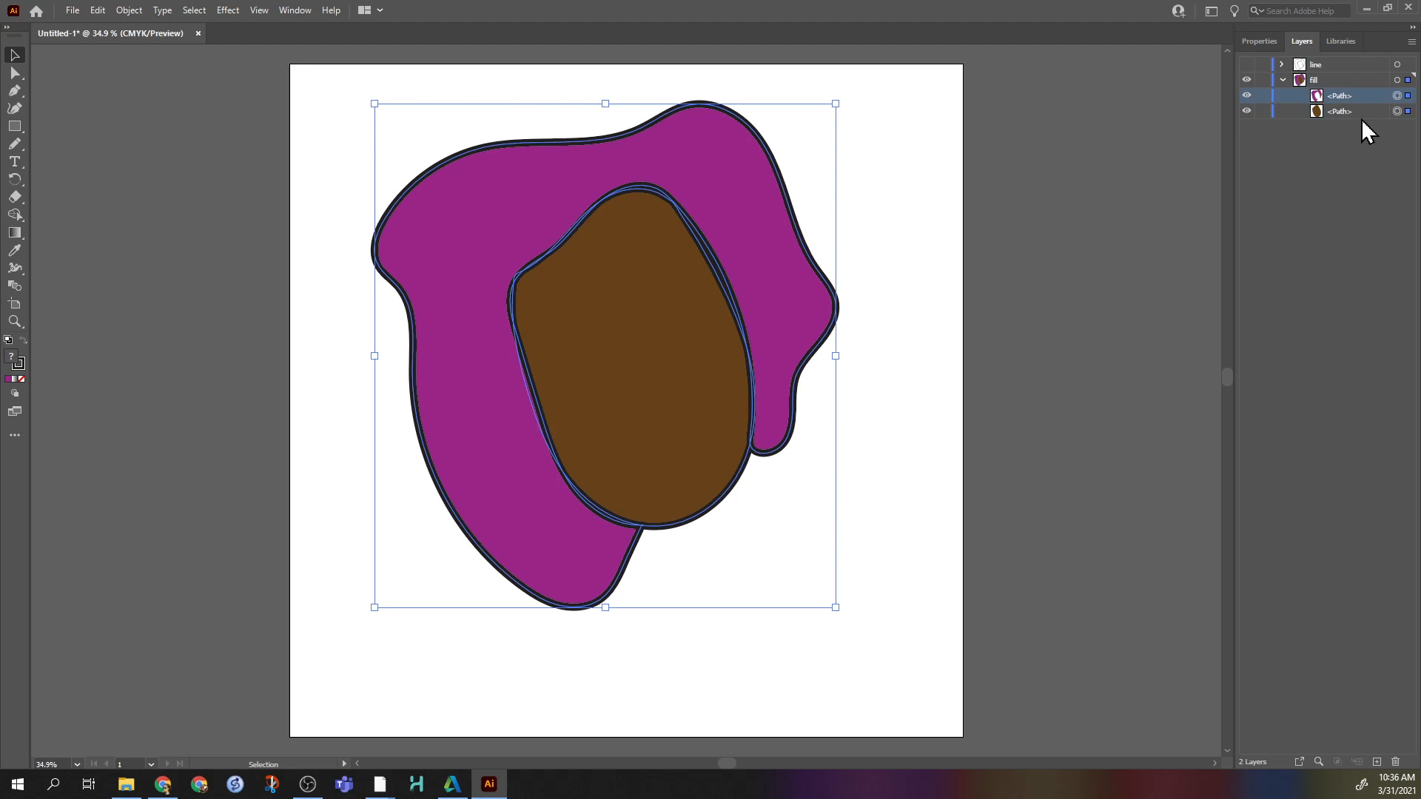
click(21, 379)
click(352, 375)
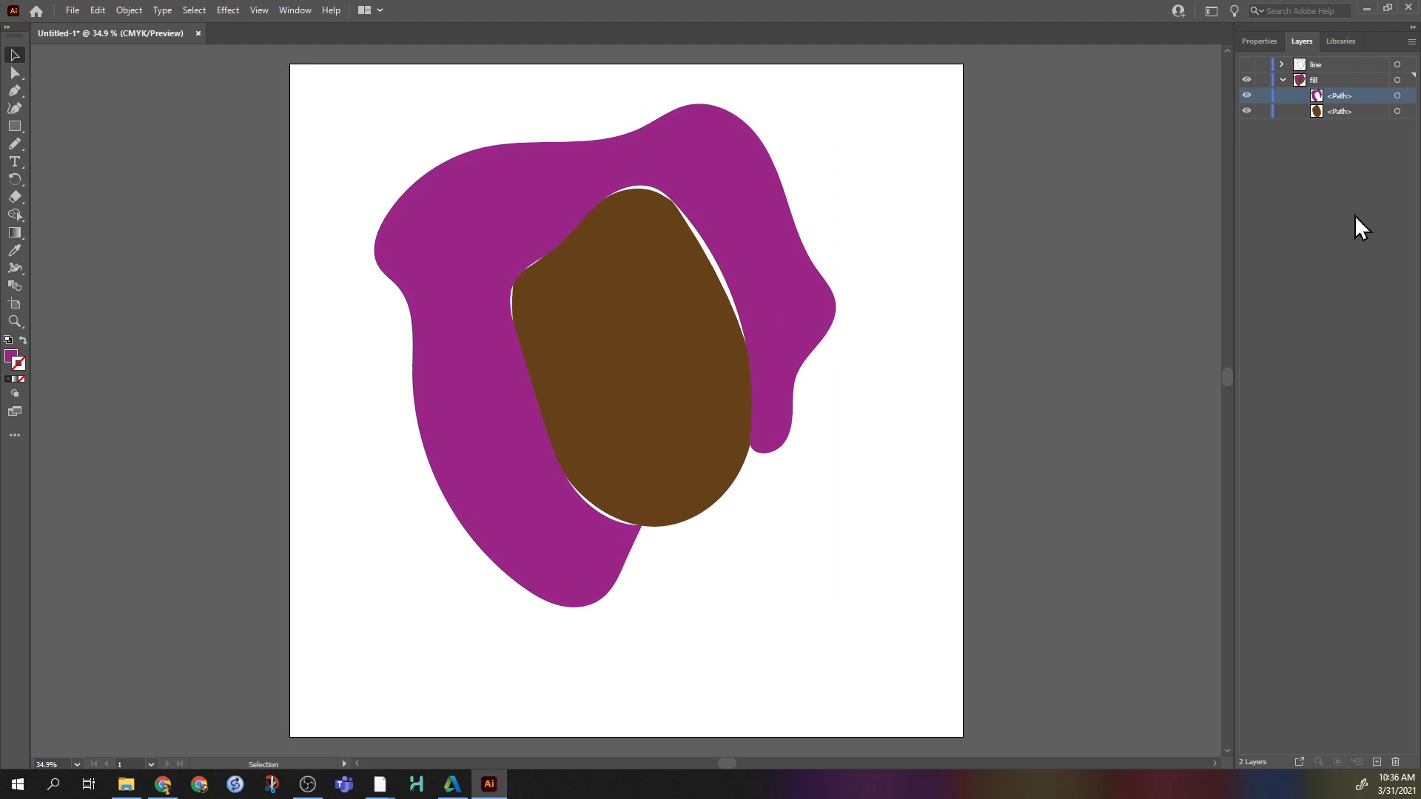
Toggle the visibility of the hair shape and the fill layer to inspect the colored shapes separately
click(1247, 94)
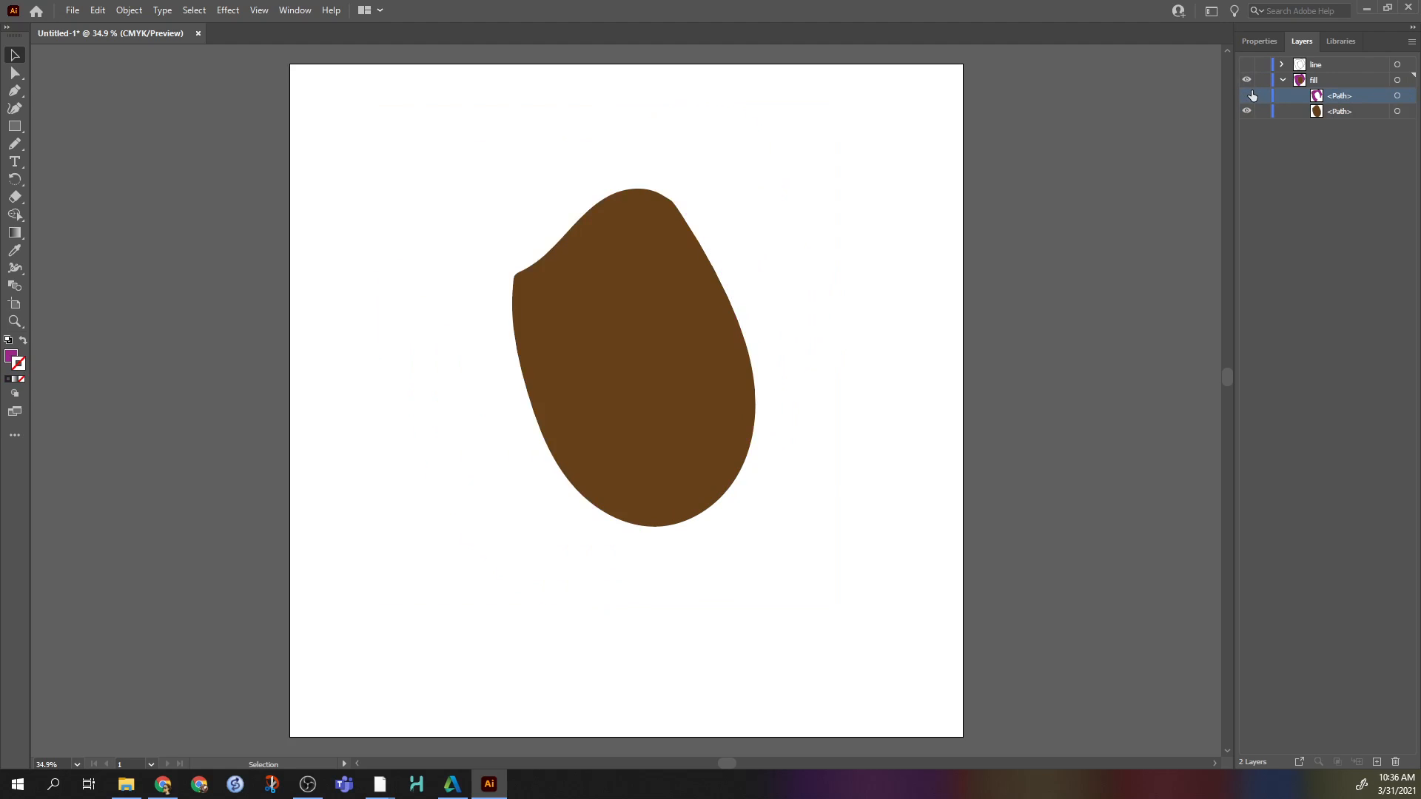
click(1243, 82)
click(1246, 81)
click(1248, 96)
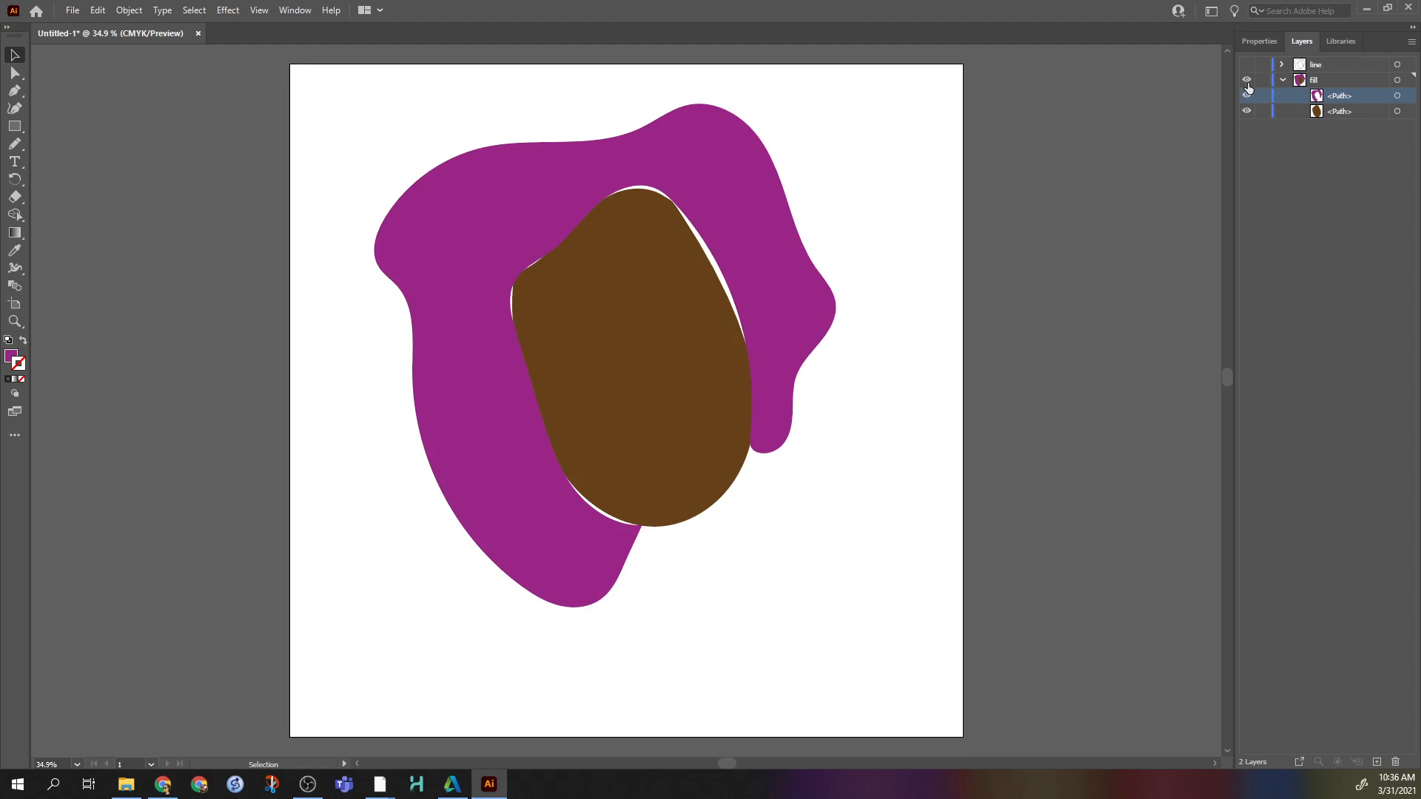
Show the line layer again in preview mode, with the fill layer displayed beneath it
click(1247, 82)
click(1245, 66)
click(1246, 67)
click(1247, 67)
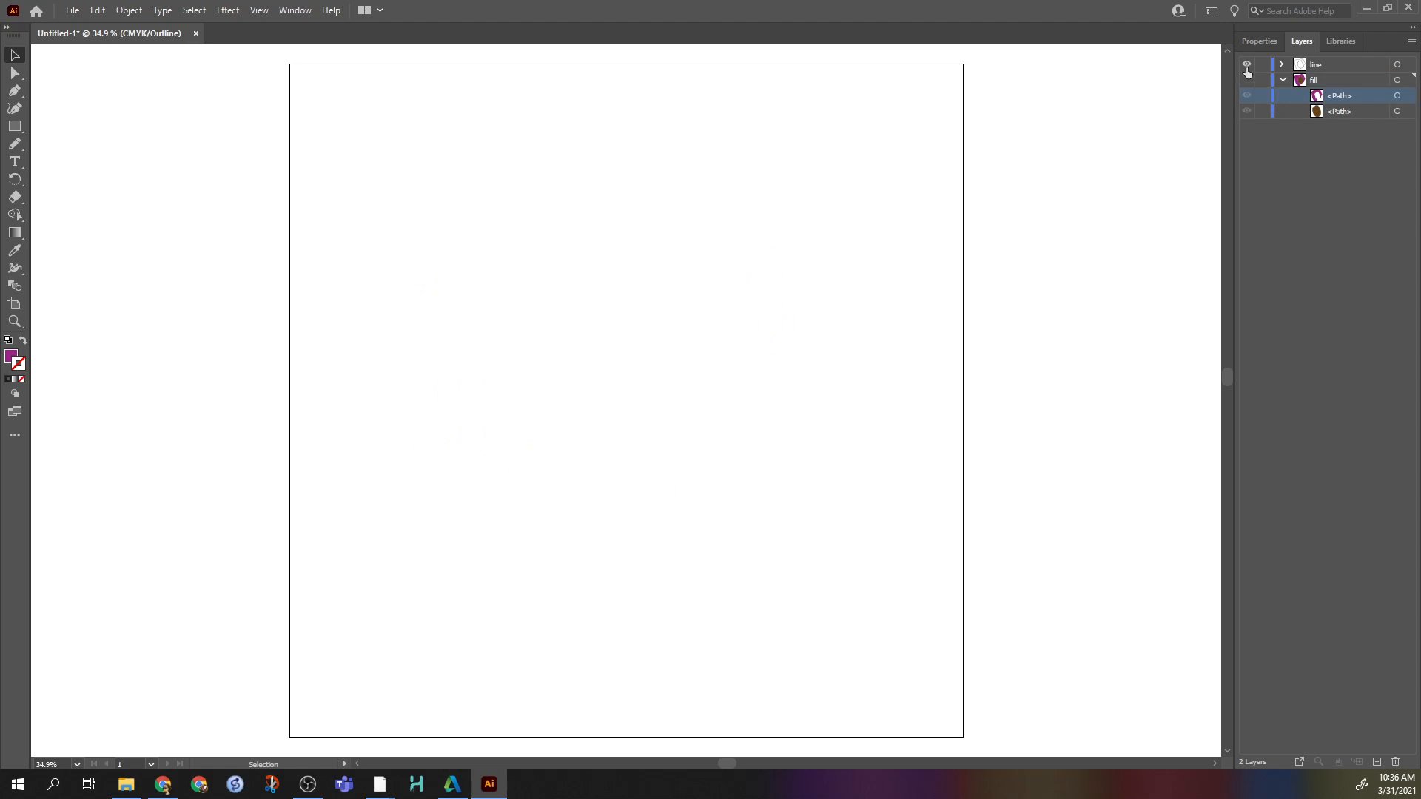
key(ctrl+y)
click(1247, 79)
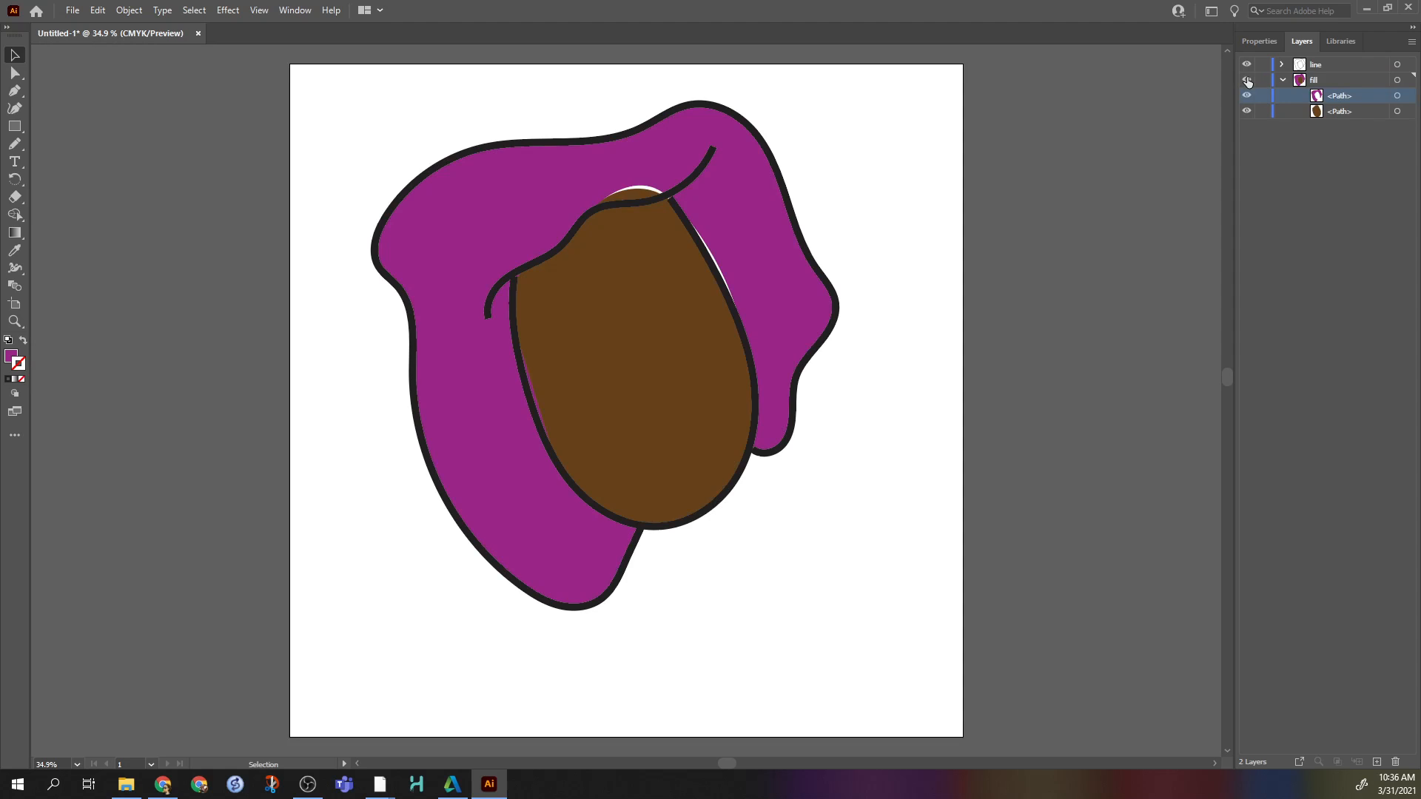
Reposition the hair fill shape's inner anchors beside the face, along the forehead and at the upper right to close gaps behind the outline
click(639, 413)
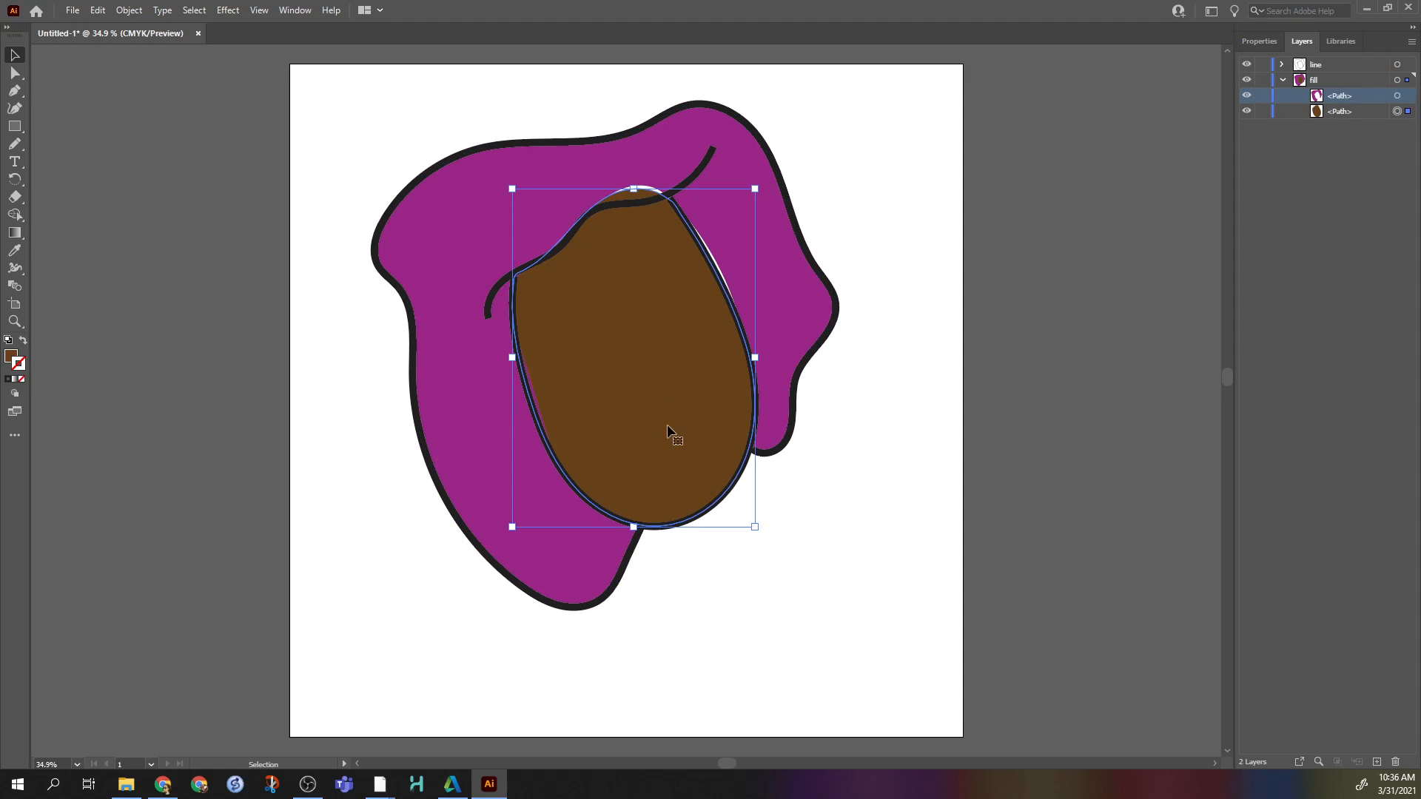
click(15, 73)
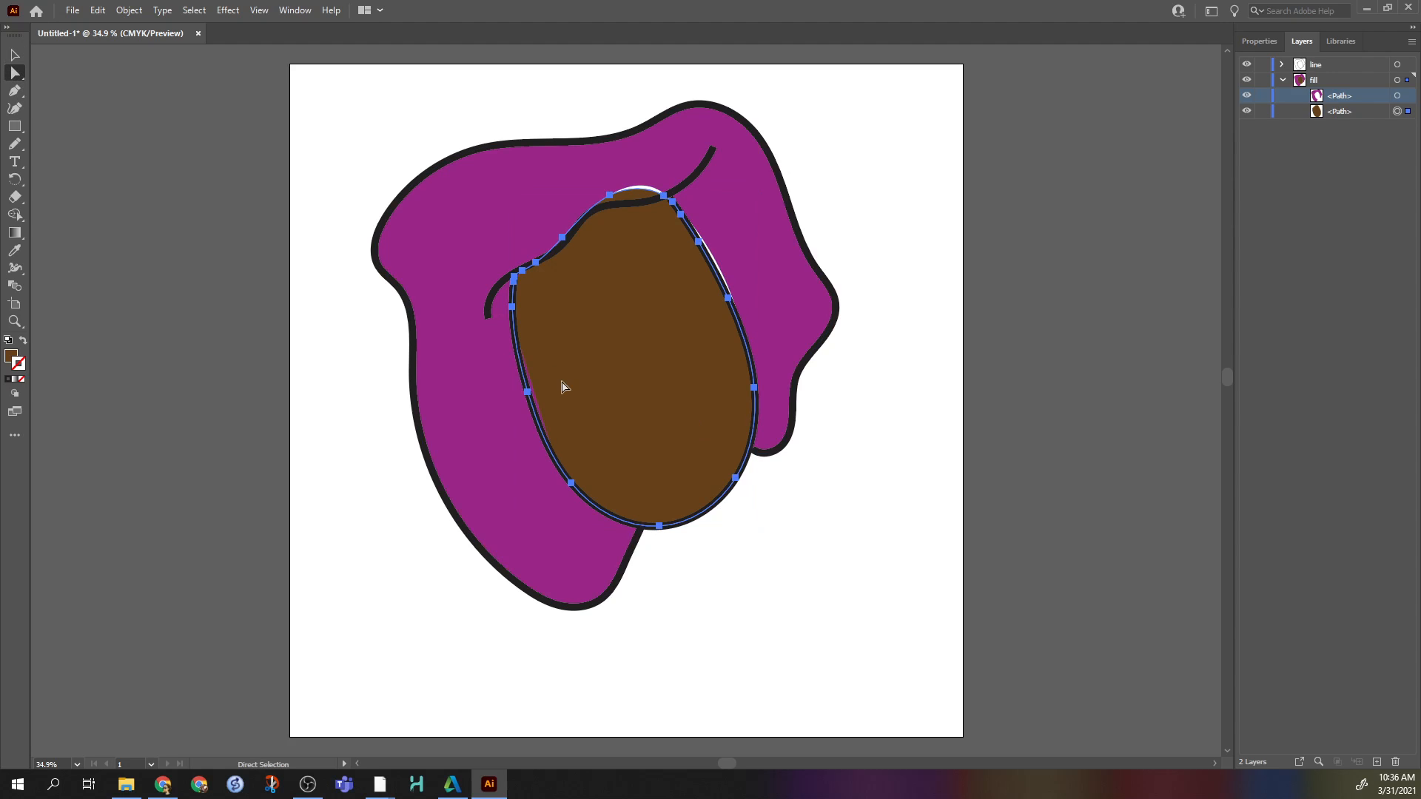
click(1401, 114)
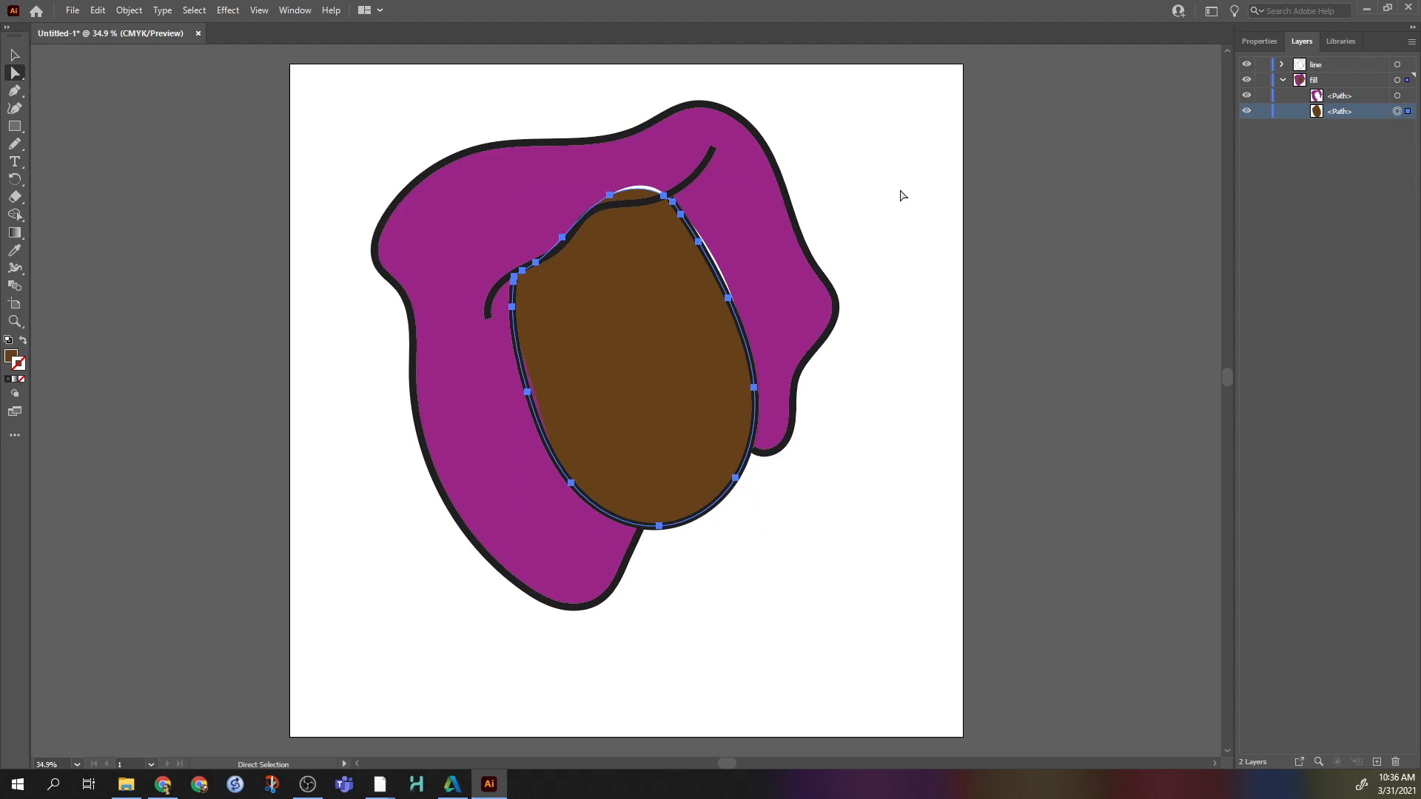
click(1403, 94)
drag(547, 405, 533, 412)
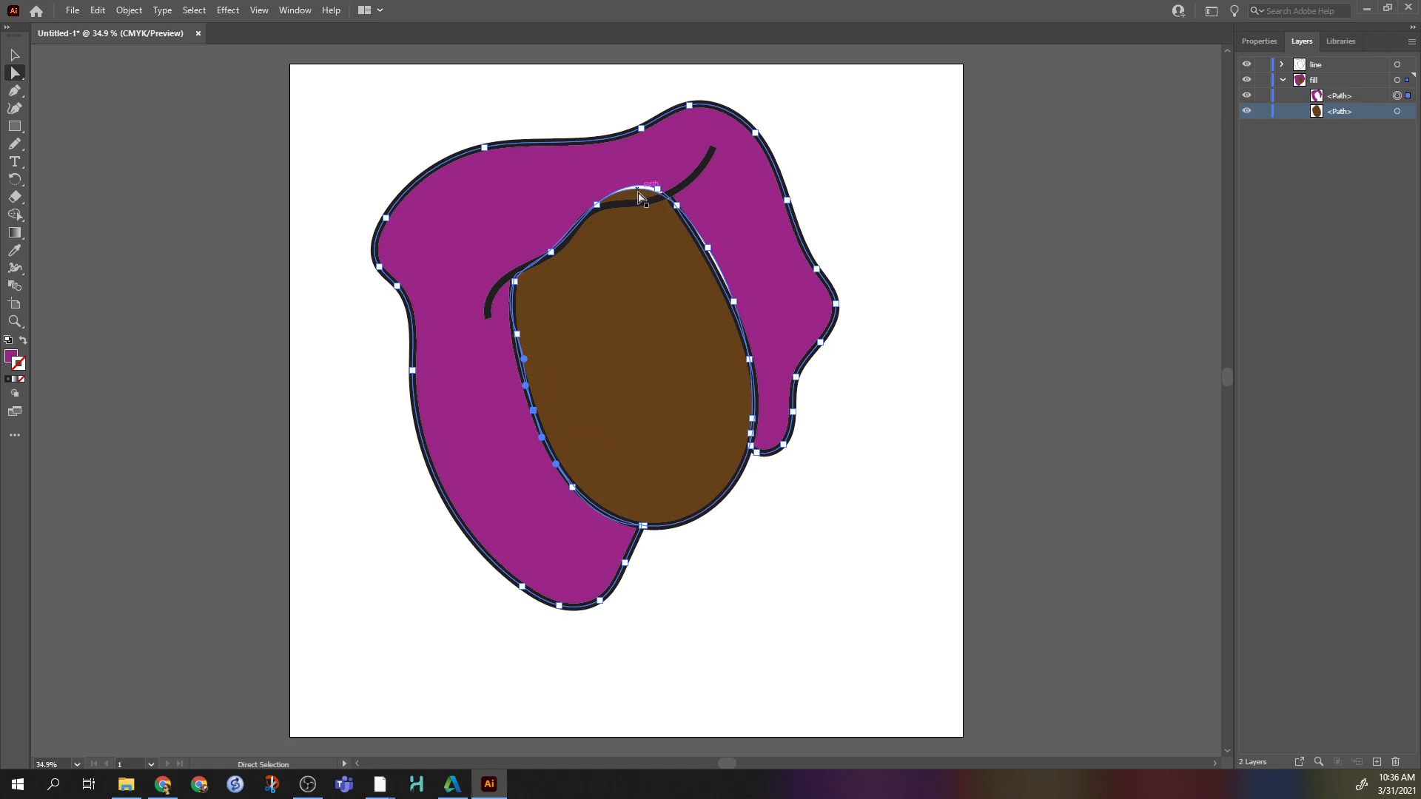
mouse_move(653, 194)
mouse_down()
mouse_move(597, 210)
mouse_move(637, 200)
mouse_up()
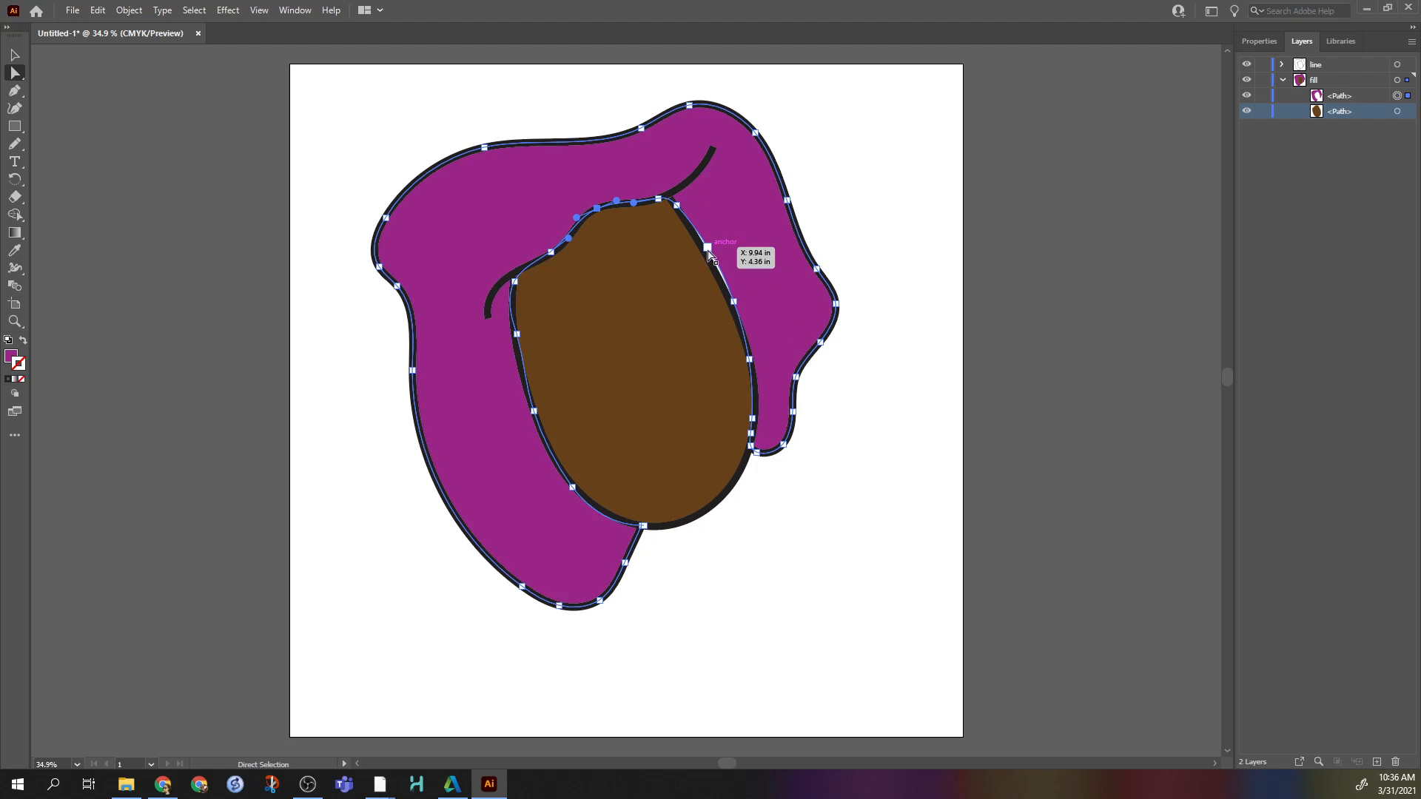
drag(708, 248, 703, 253)
click(841, 463)
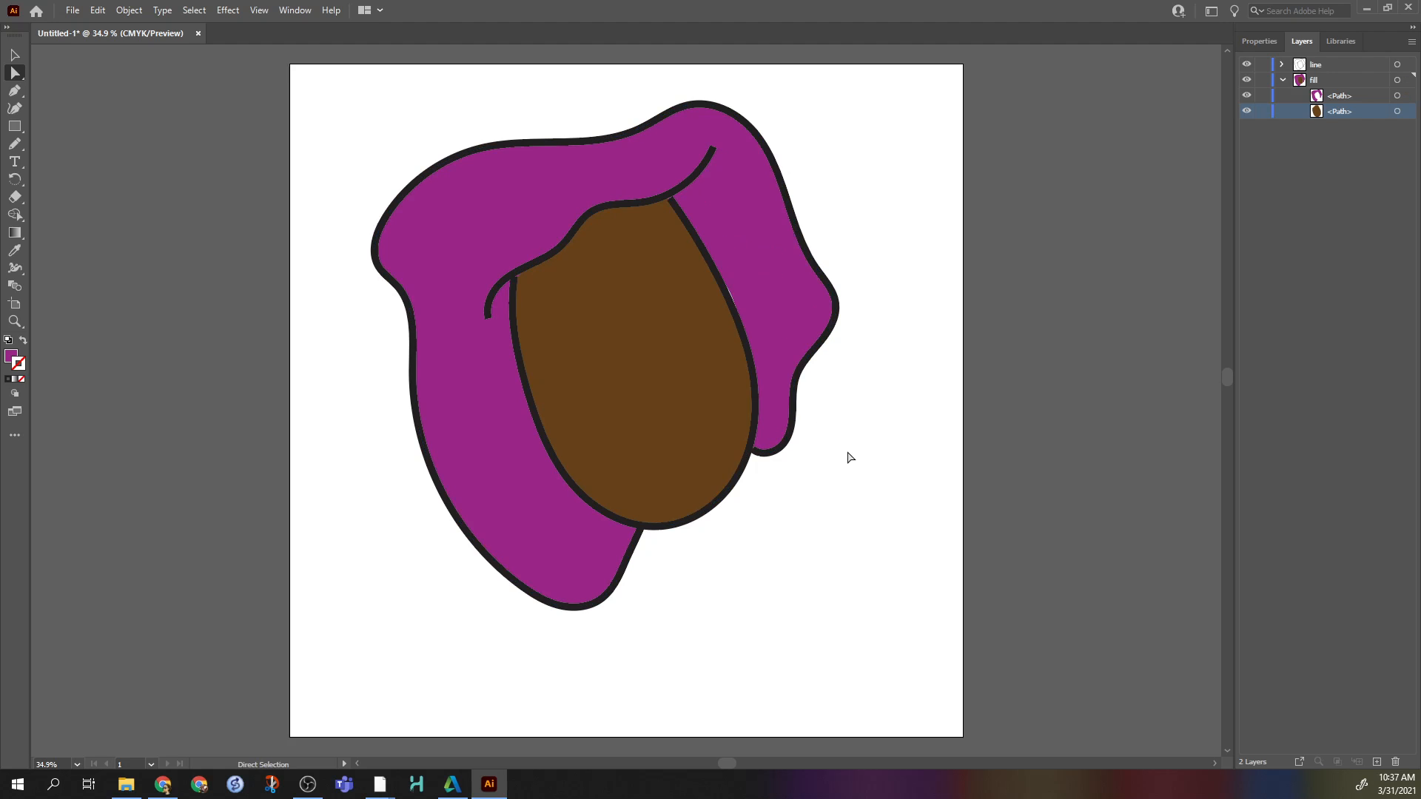
Nudge the hair fill shape's inner anchor midway down the face's right edge to cover the remaining white gap
drag(732, 305, 730, 310)
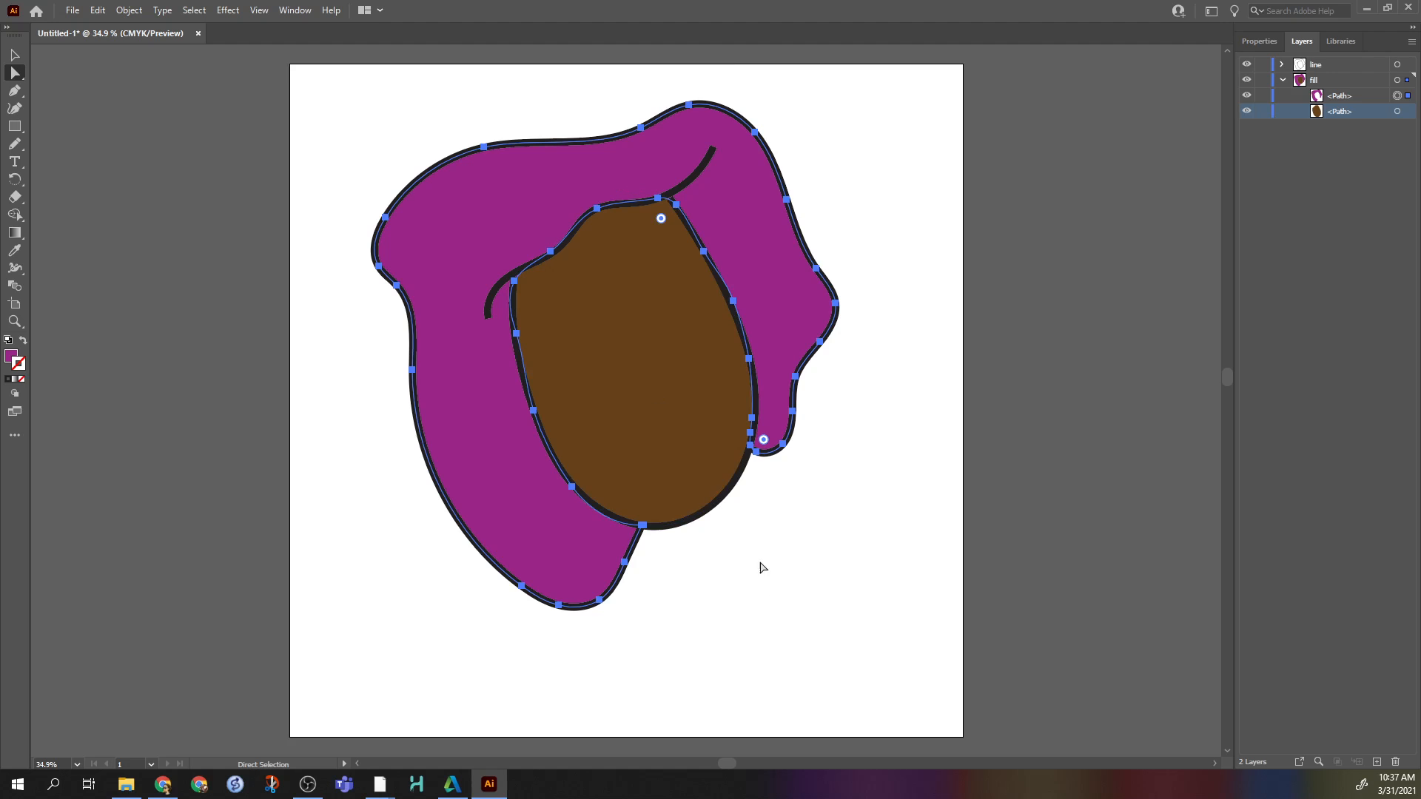
click(15, 56)
click(770, 511)
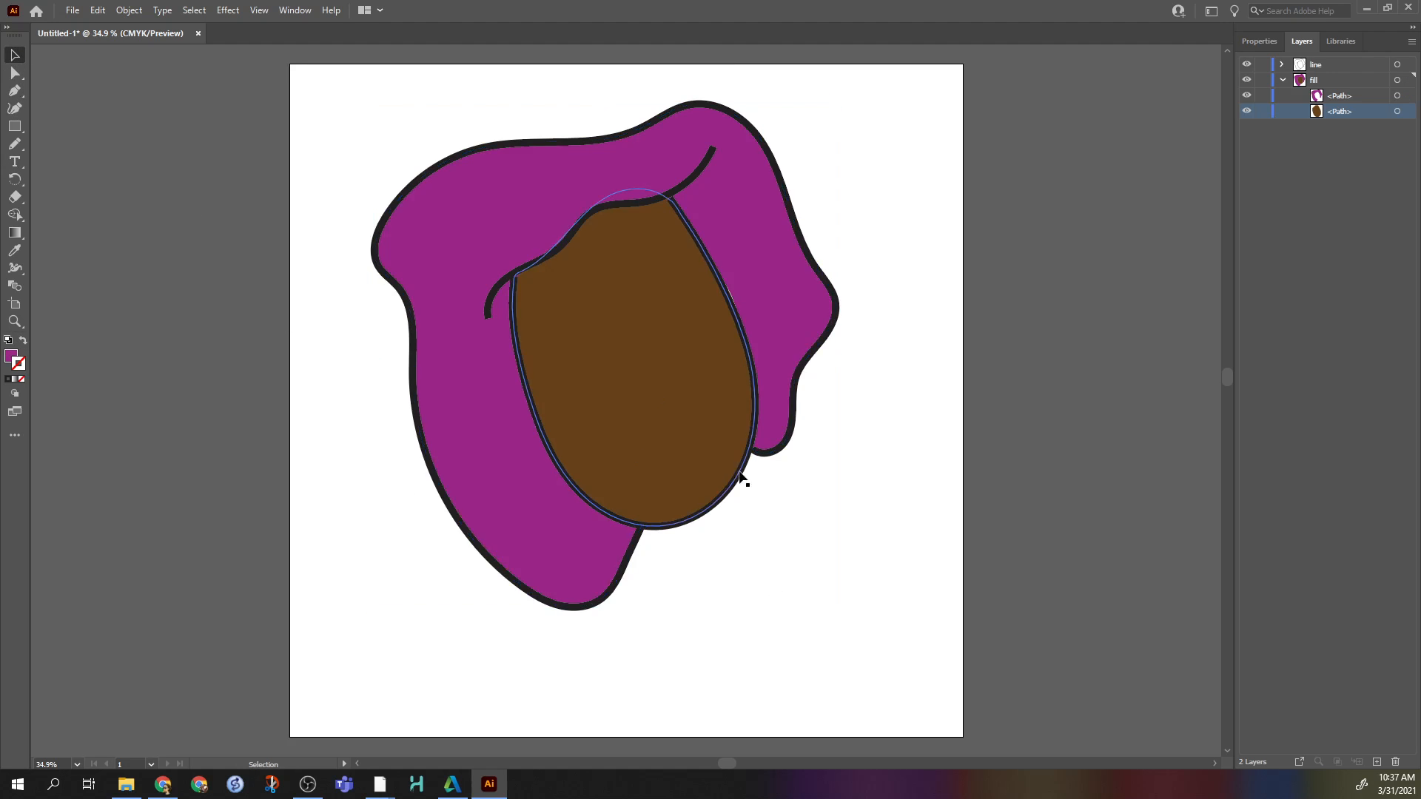
click(773, 308)
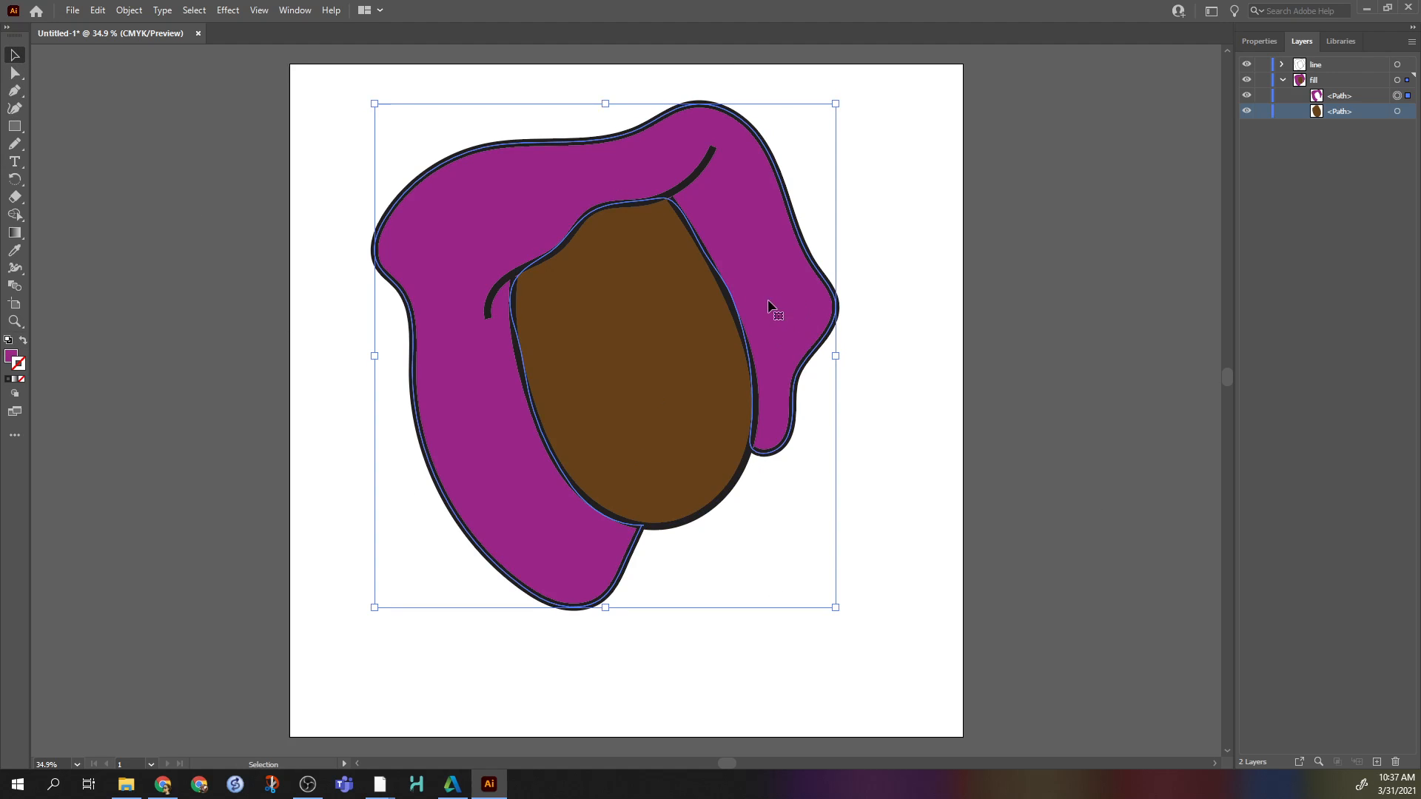
click(923, 419)
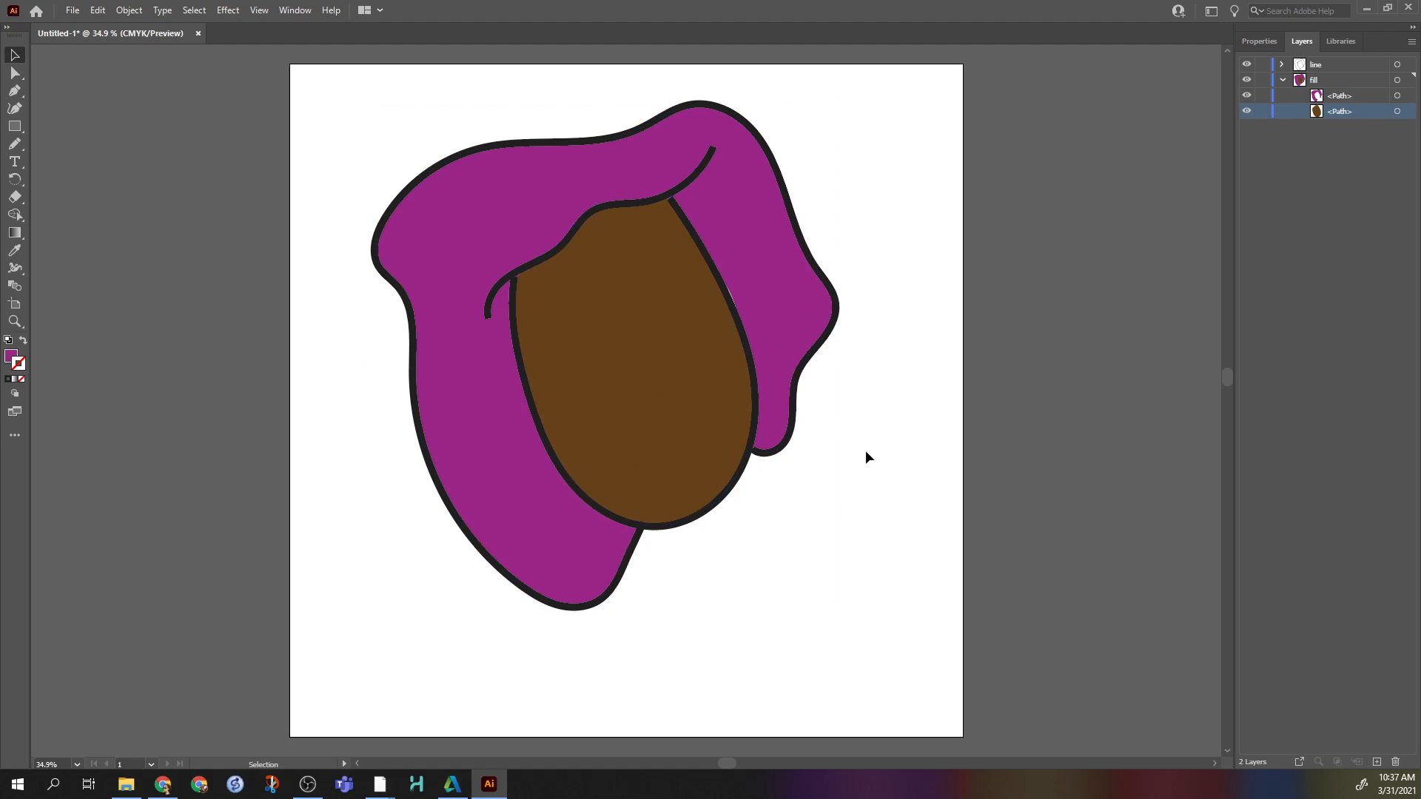
click(748, 290)
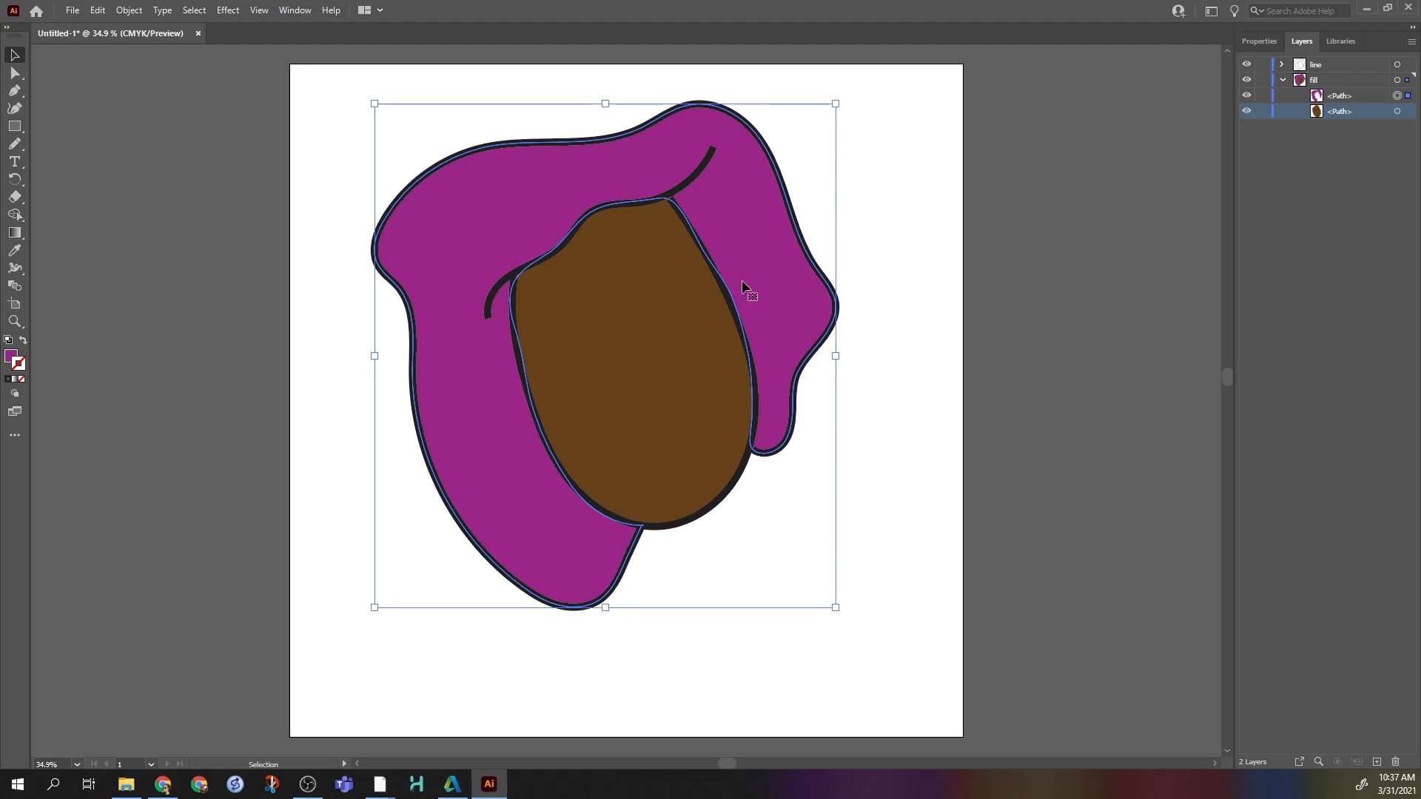
click(17, 75)
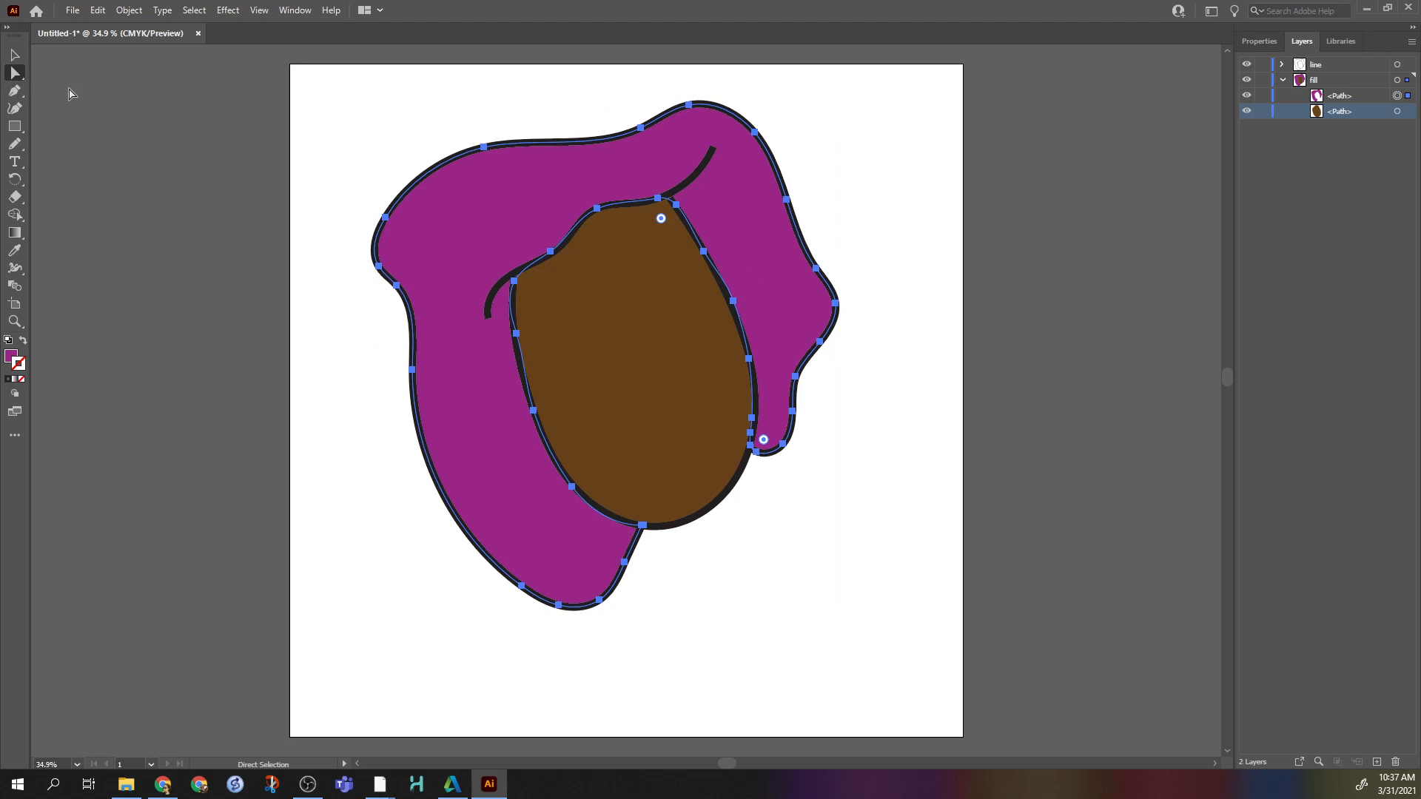
click(733, 302)
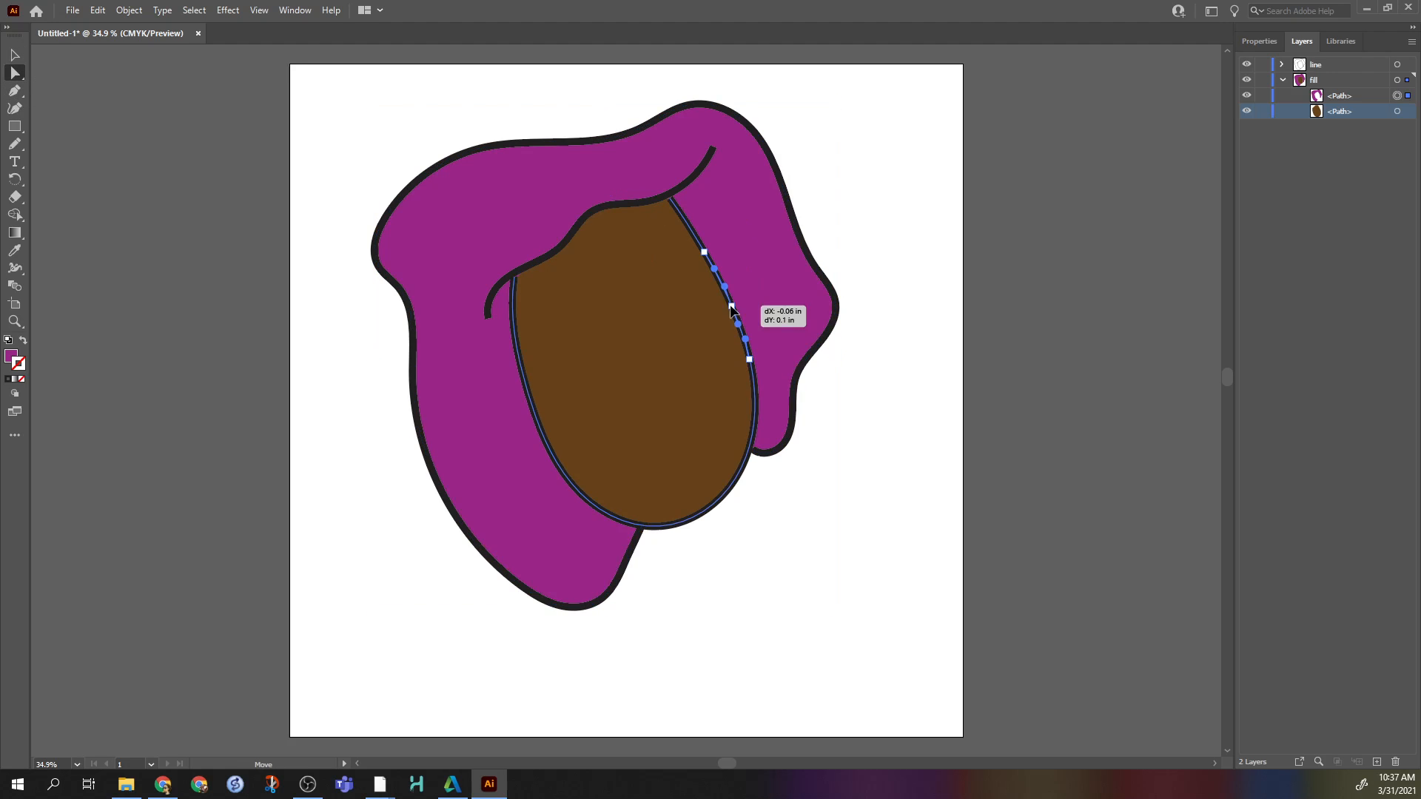
click(813, 175)
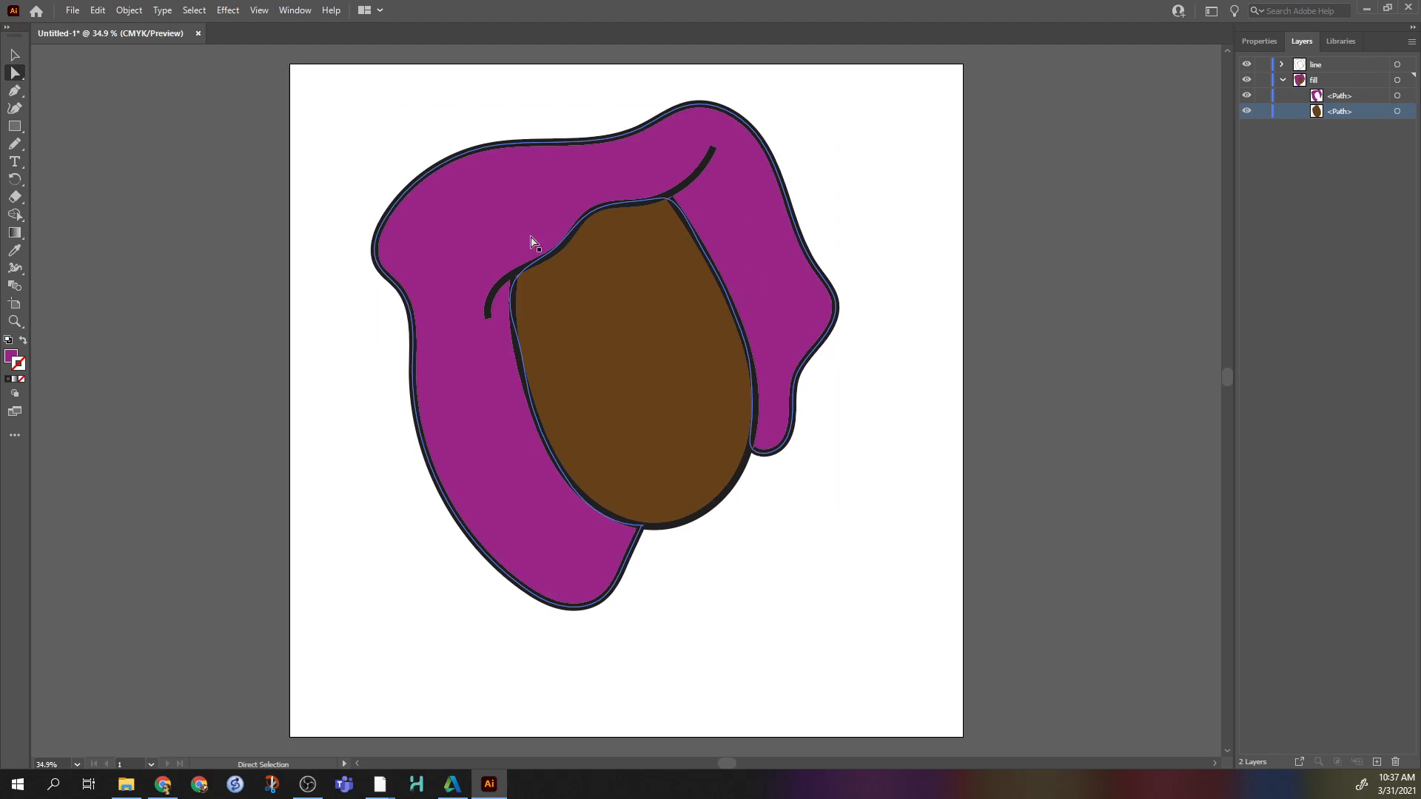
Taper the hairline stroke to a point at its upper end and widen its lower end to about 40 pt with the Width tool
click(496, 295)
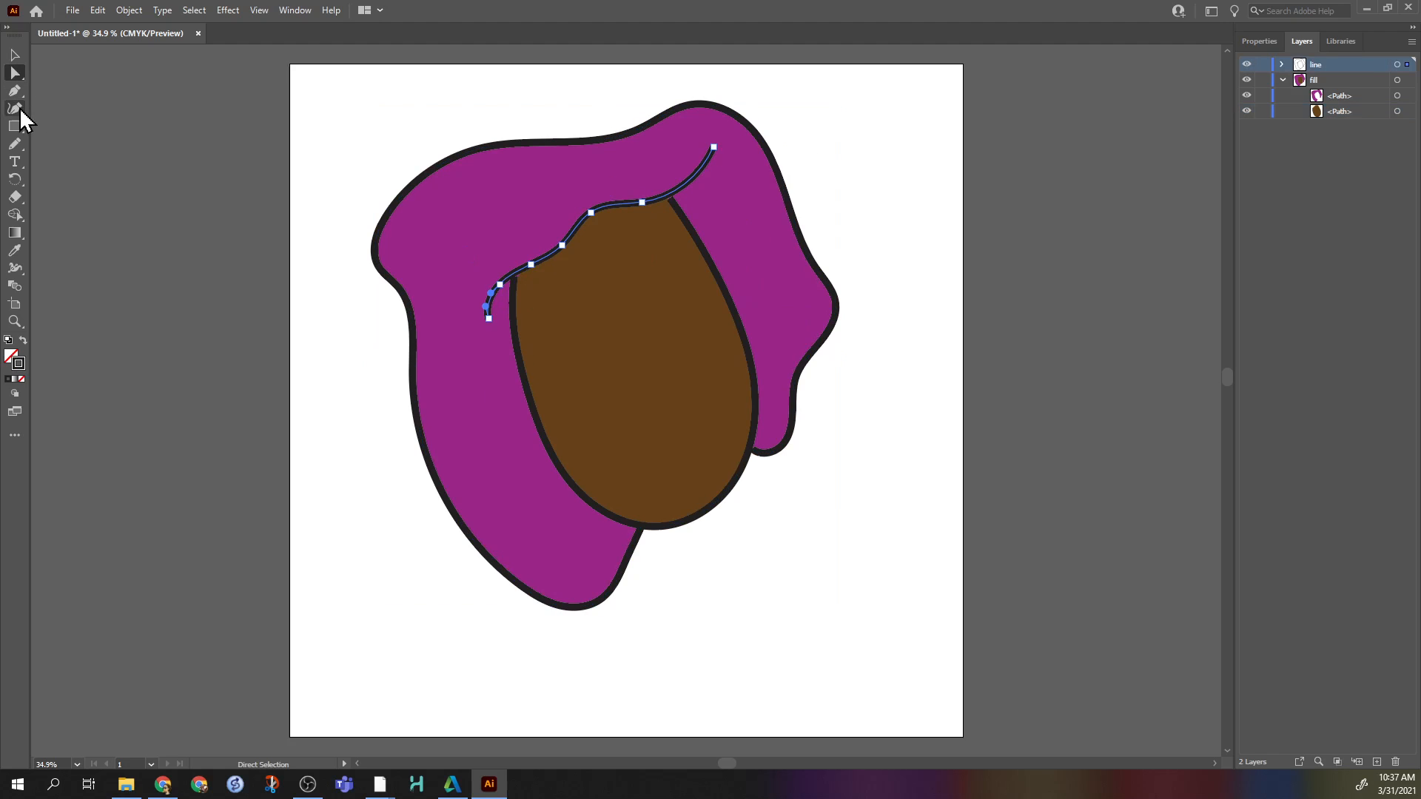
click(17, 268)
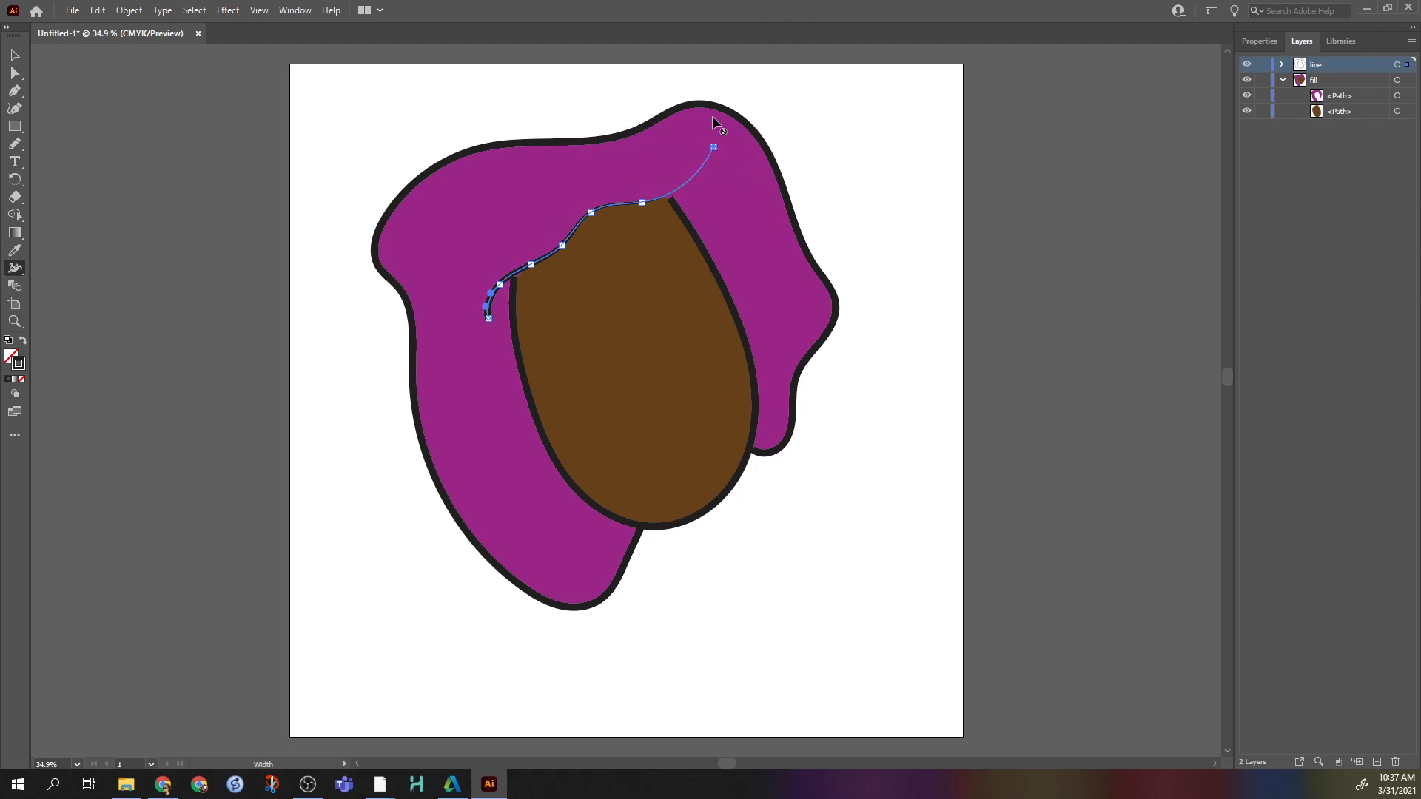
drag(490, 318, 498, 313)
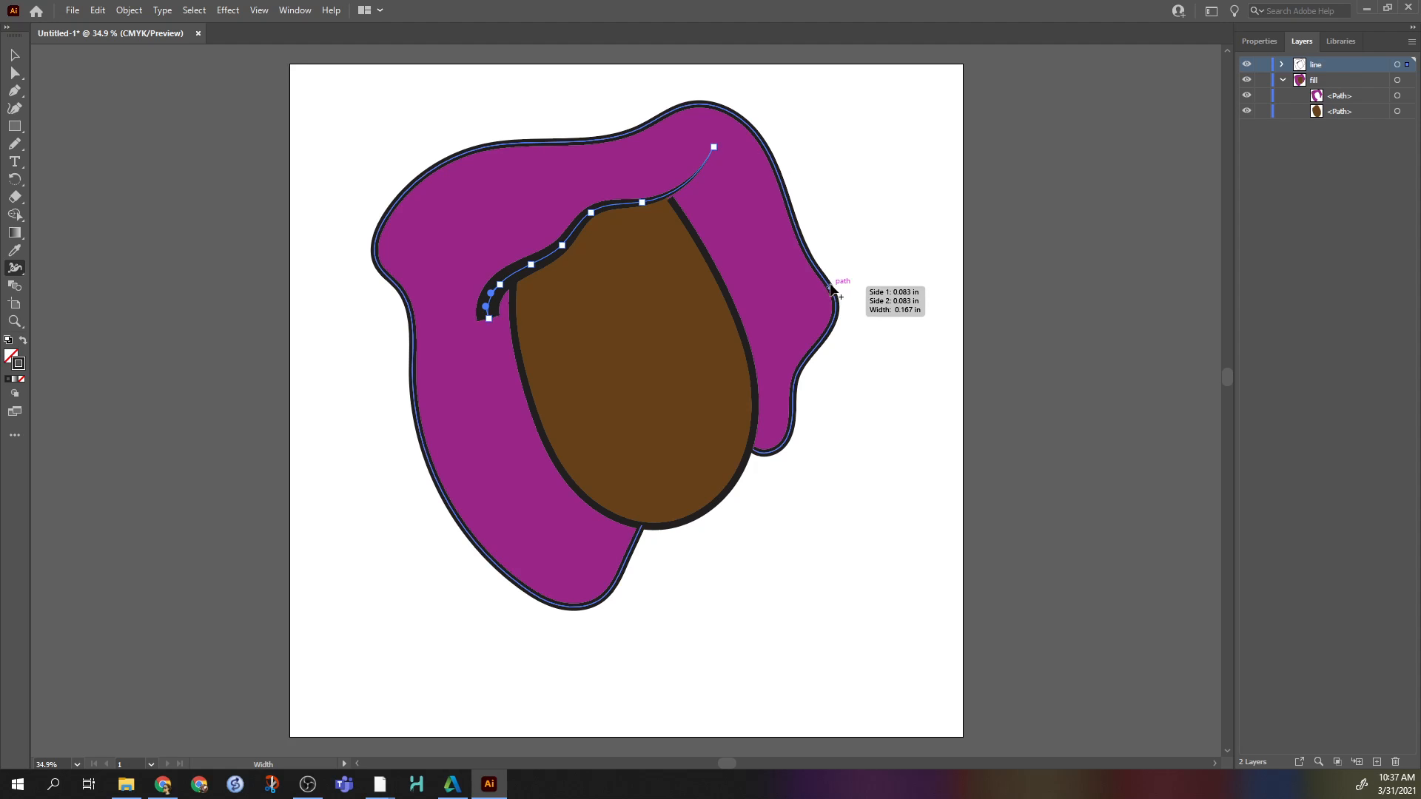
Vary the outer hair outline's thickness with the Width tool, widening the right, upper-left and lower-left curves and thinning the left indentation and upper bend
drag(831, 287, 842, 274)
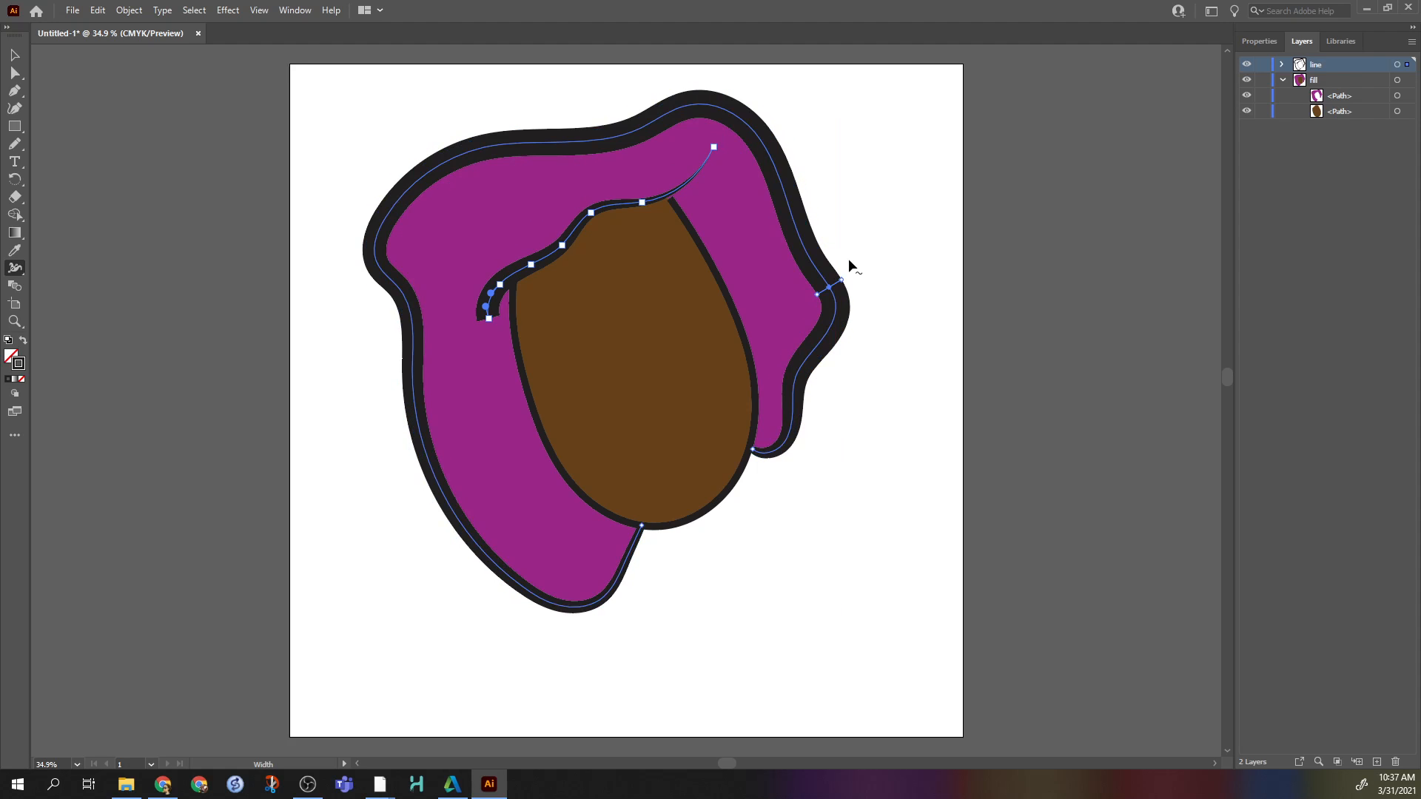
drag(405, 299, 410, 297)
drag(413, 177, 409, 158)
drag(663, 126, 661, 120)
drag(483, 558, 488, 535)
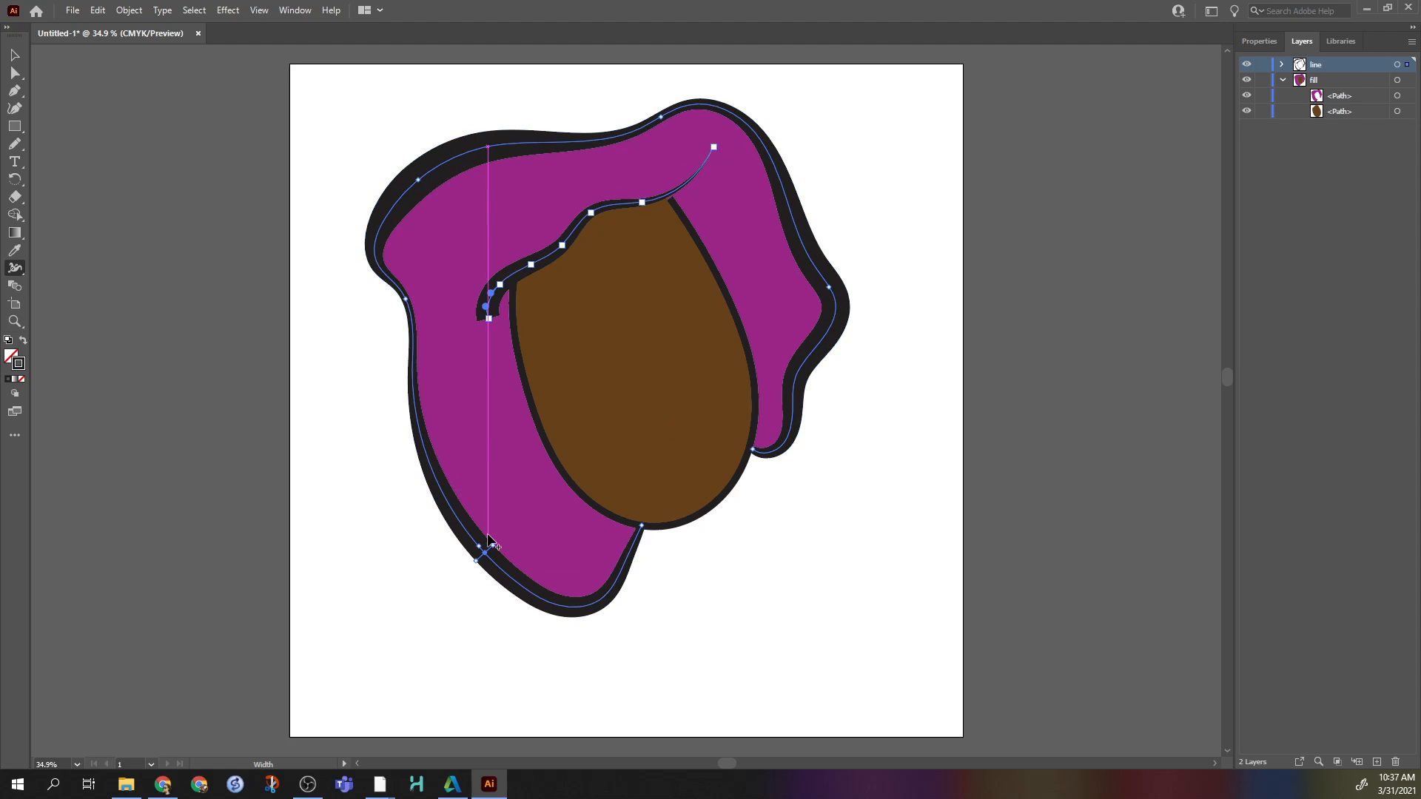
Give the hairline stroke a round cap at its thick lower end
click(15, 54)
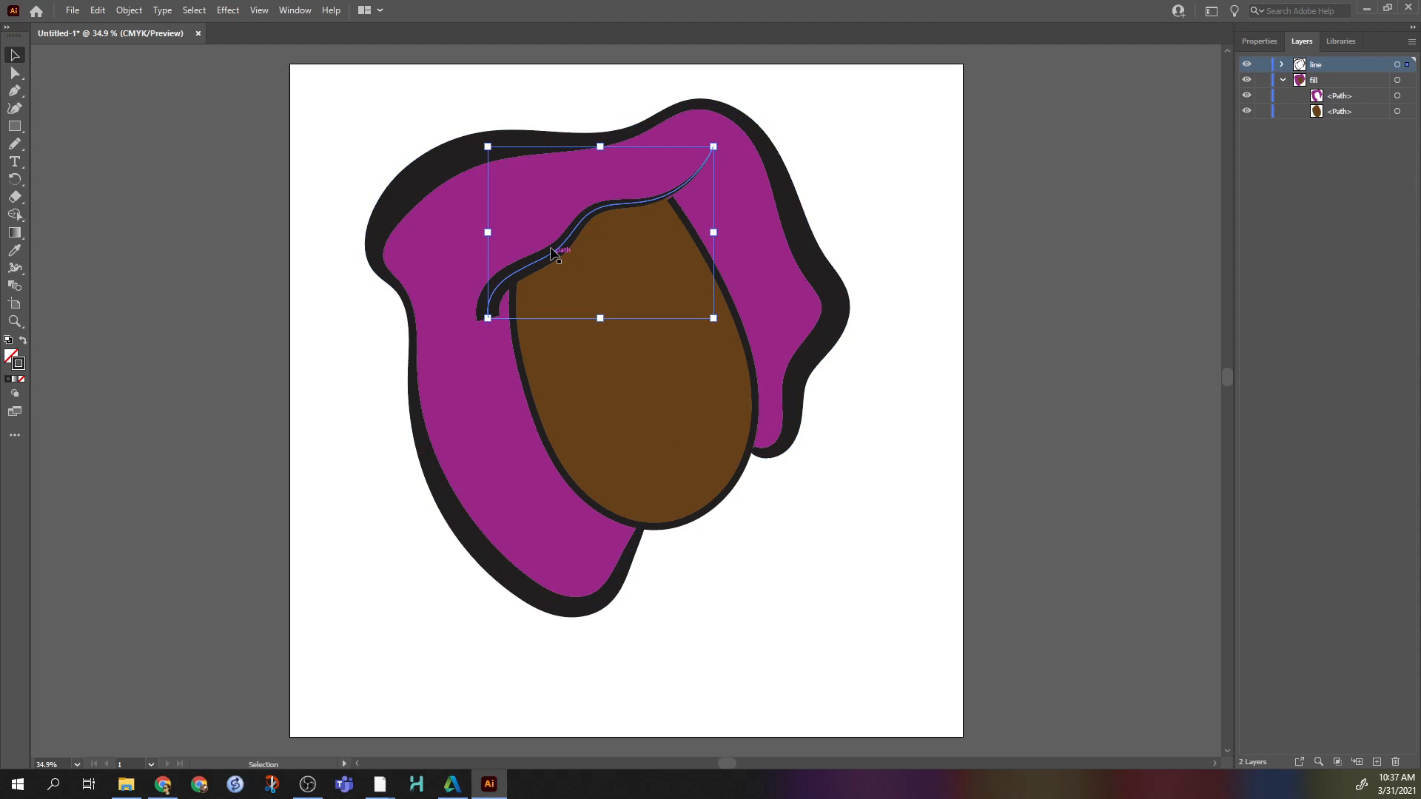
click(1259, 41)
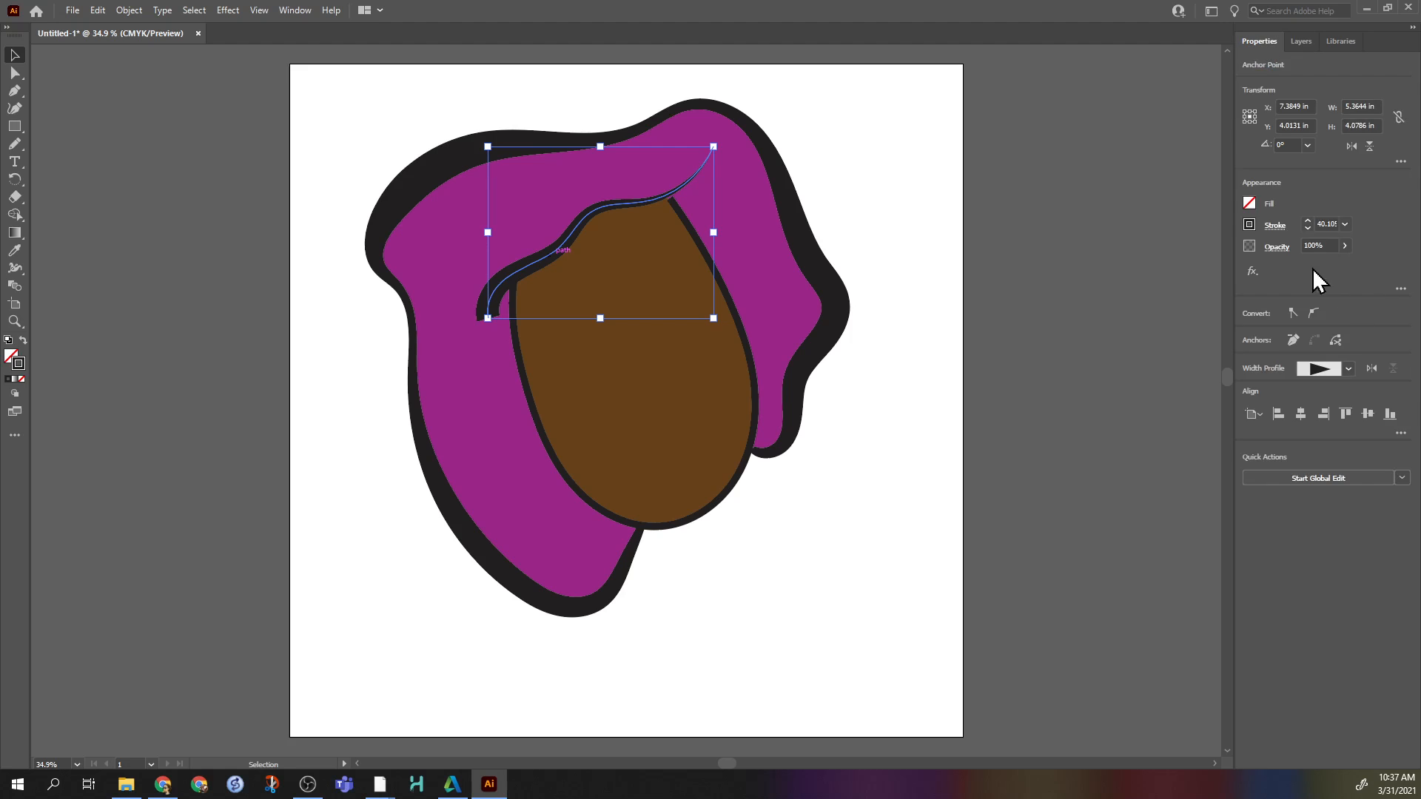
click(1271, 227)
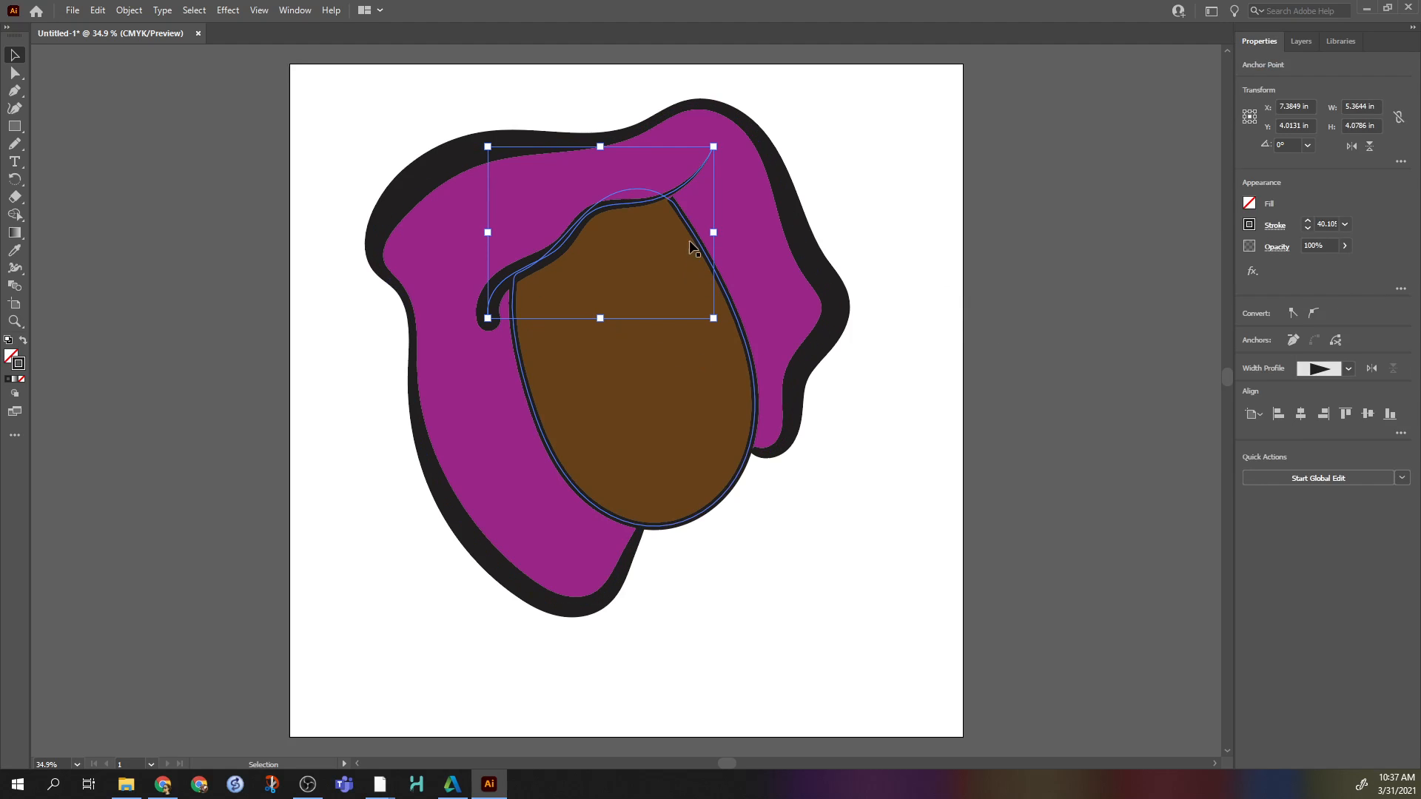
Move the face outline's upper-right end anchor slightly upward so it meets the tapered hairline
click(15, 73)
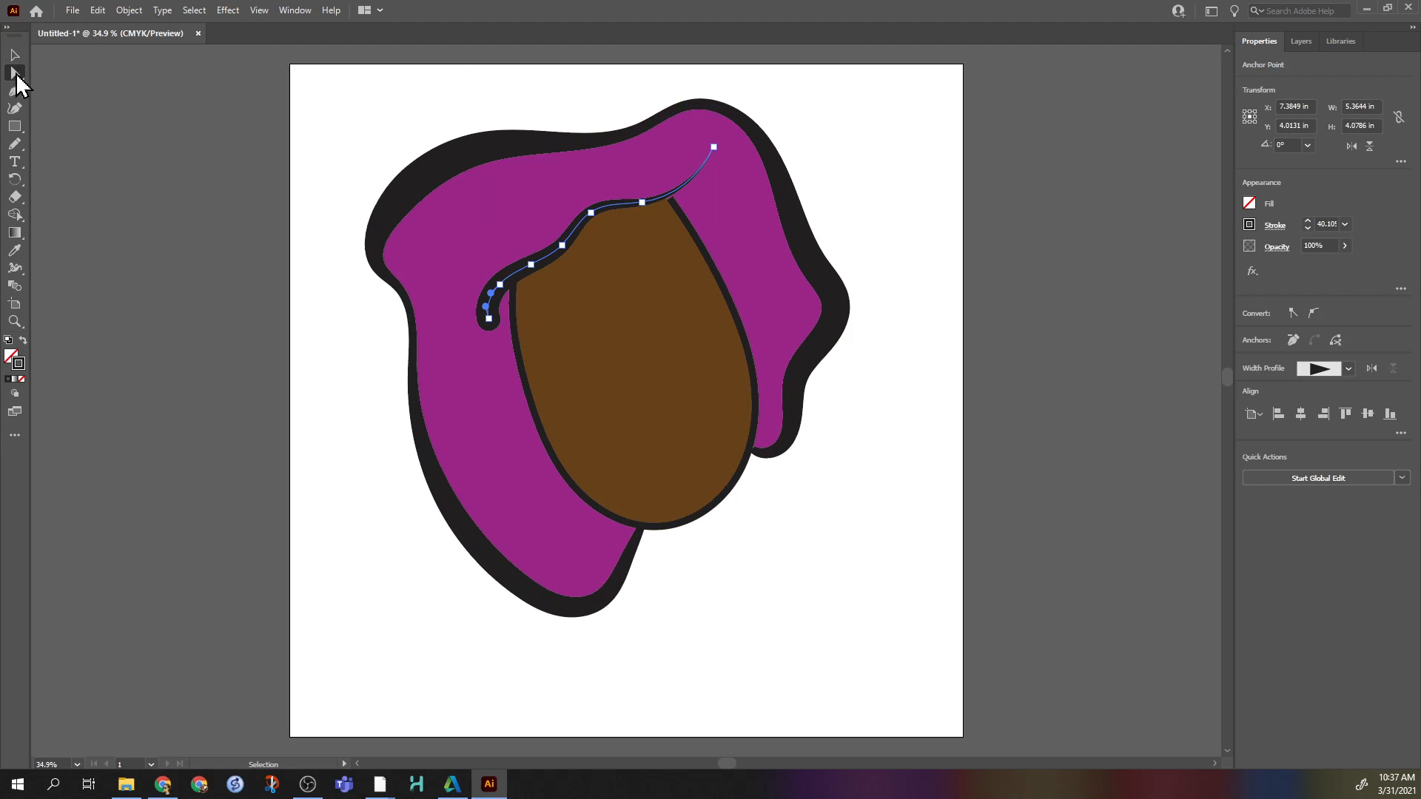
click(670, 198)
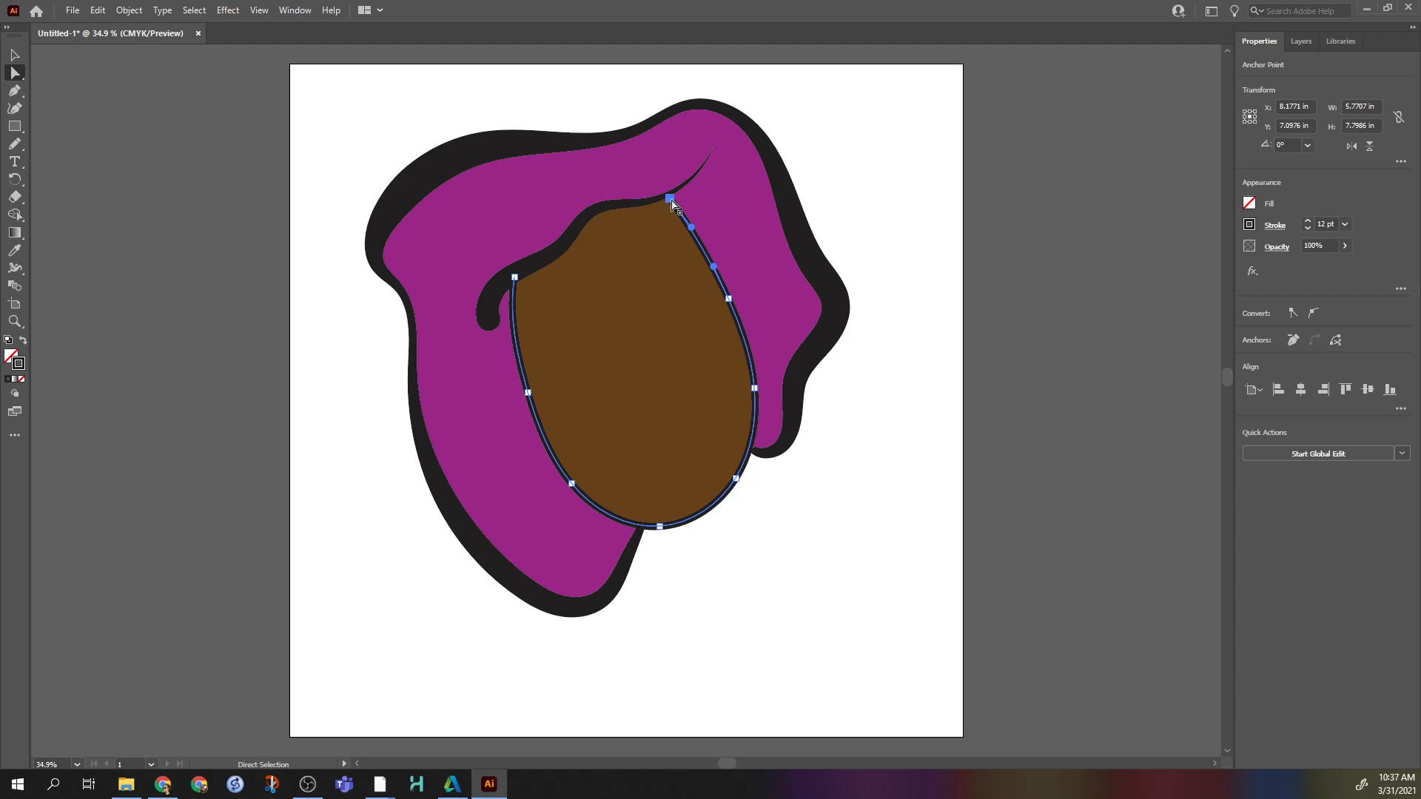
drag(670, 199, 671, 194)
click(881, 183)
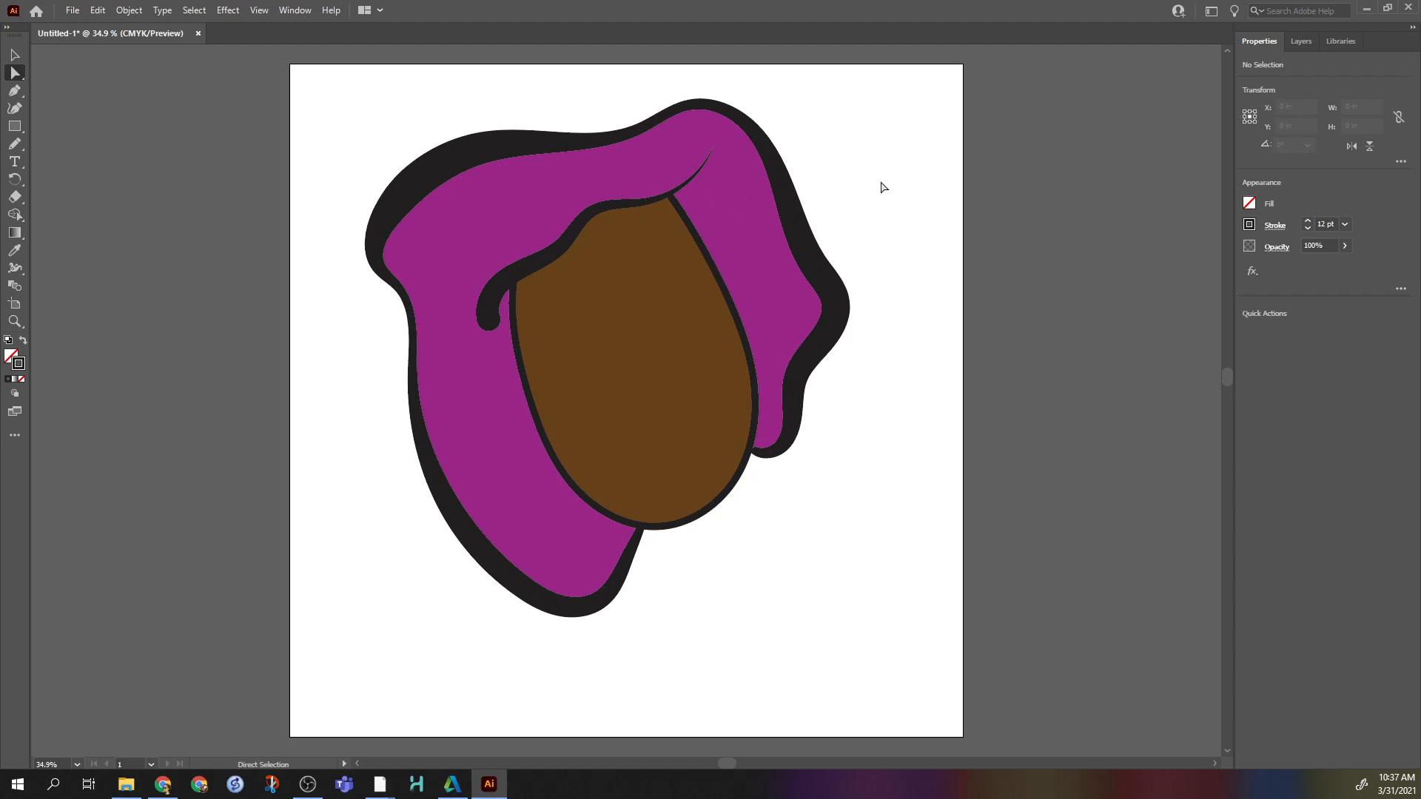
click(1300, 41)
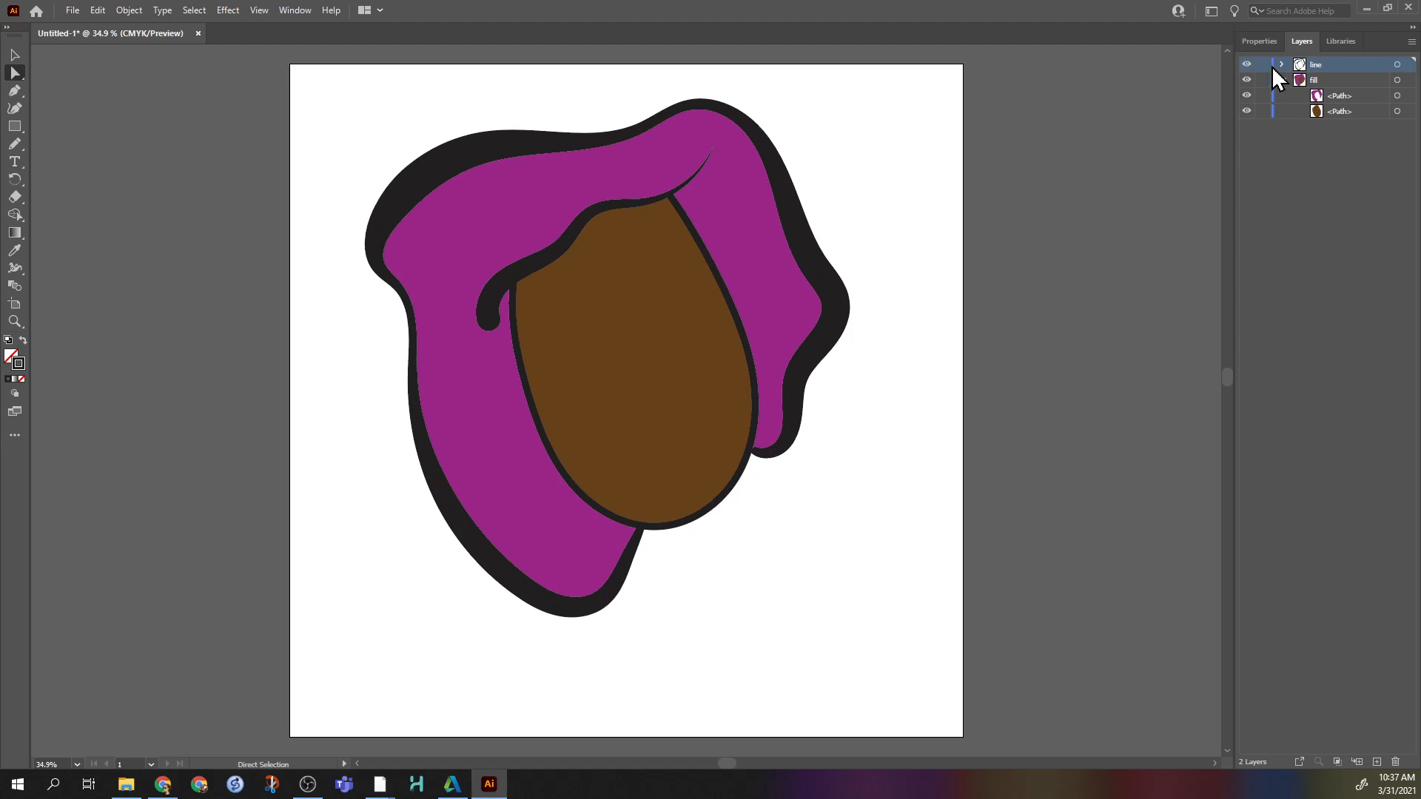
Toggle the visibility of the line layer, the face fill path and the whole fill layer to compare outlines with colors
click(1248, 65)
click(1249, 65)
click(1246, 111)
click(1246, 111)
click(1247, 80)
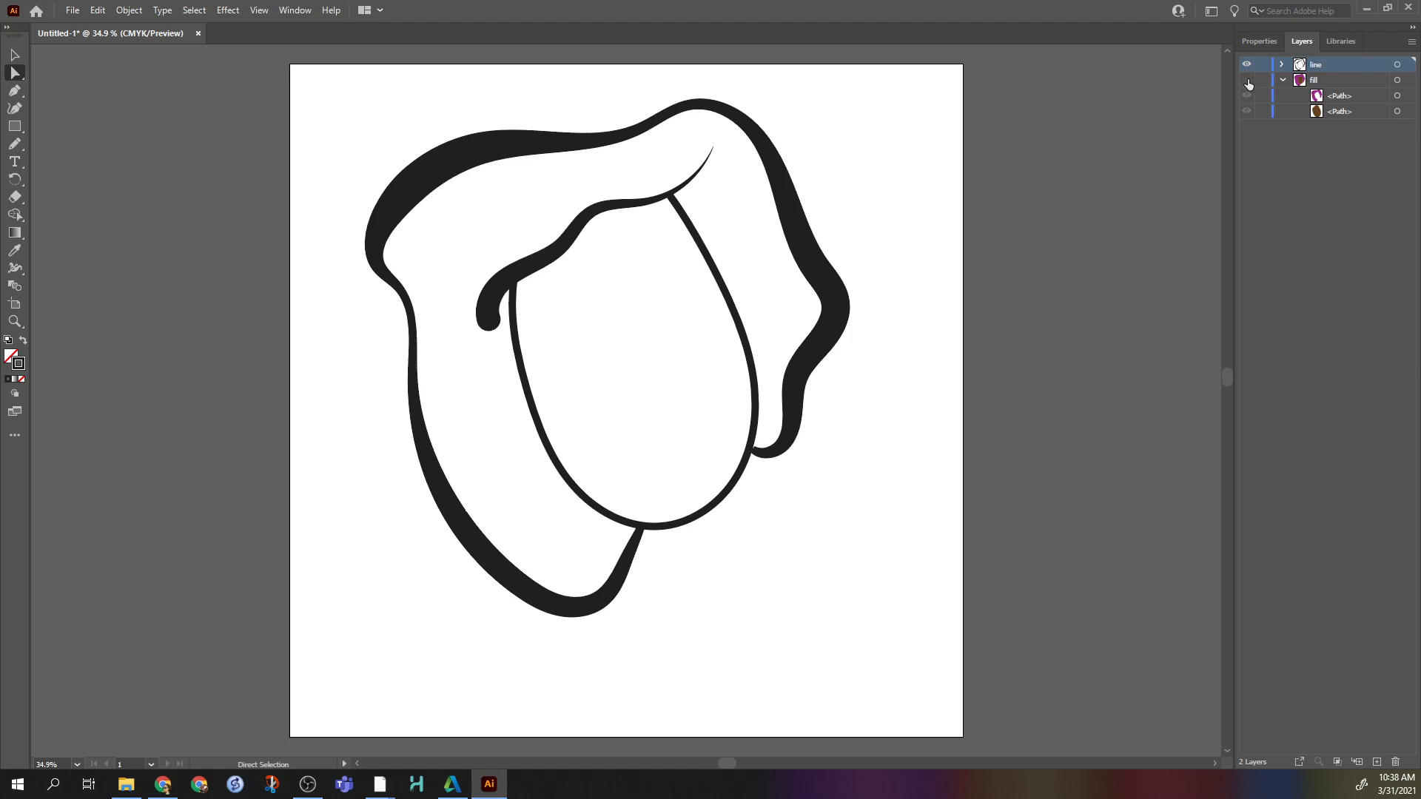
click(1247, 79)
click(1246, 80)
click(1247, 82)
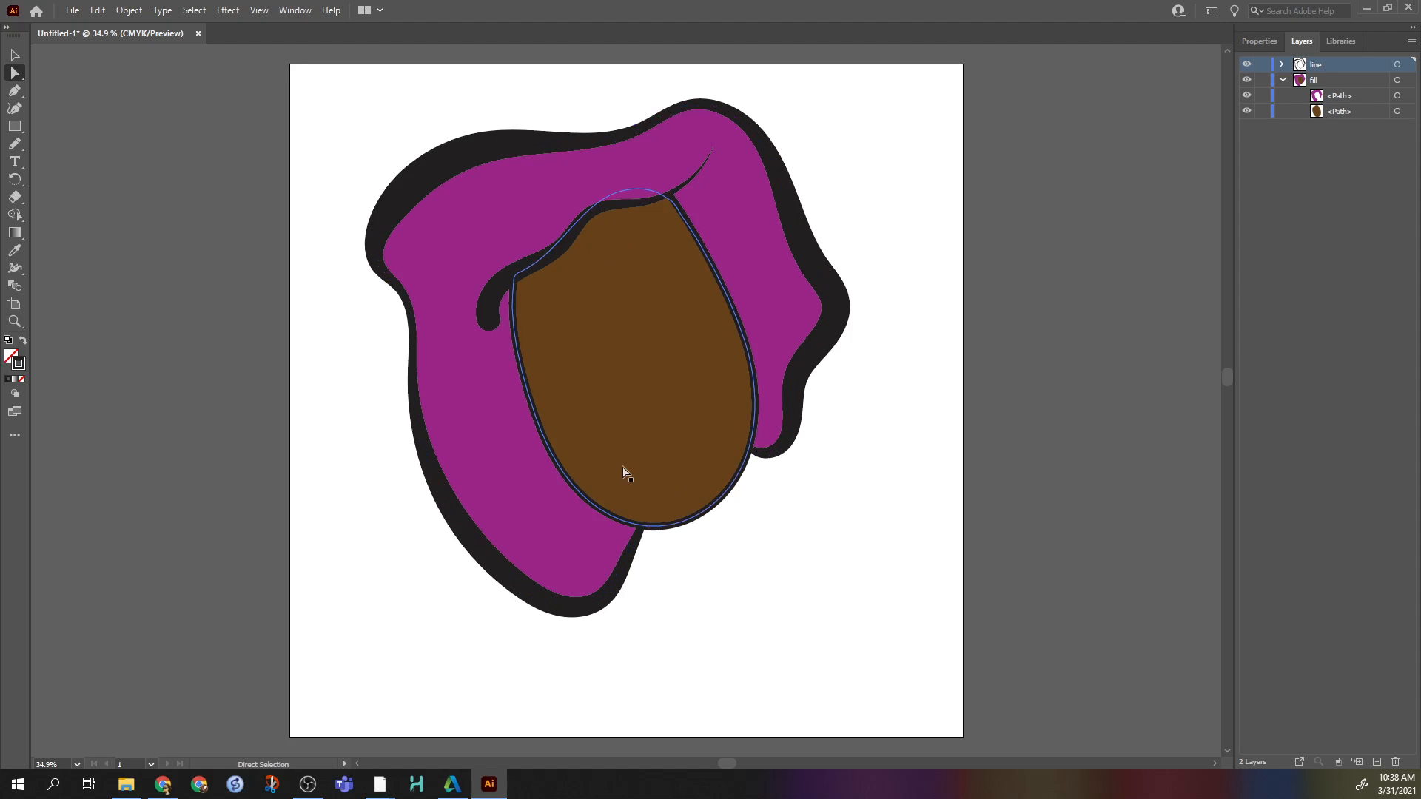
Draw a curved hair strand about 1.9 in wide with the Pencil tool, from the lower-left hair outline inward toward the face
click(560, 250)
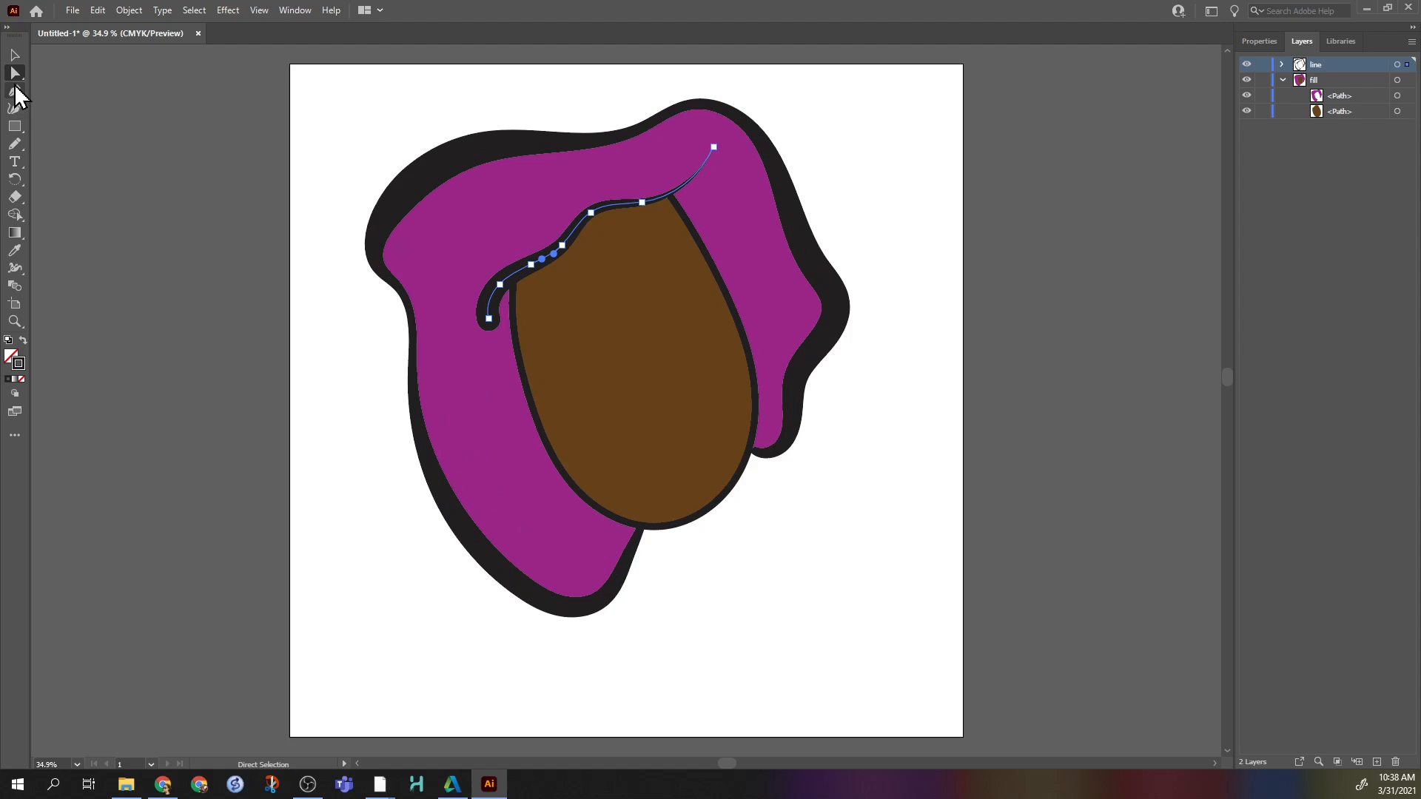
click(15, 144)
mouse_move(446, 493)
mouse_down()
mouse_move(495, 514)
mouse_move(542, 492)
mouse_up()
key(ctrl+z)
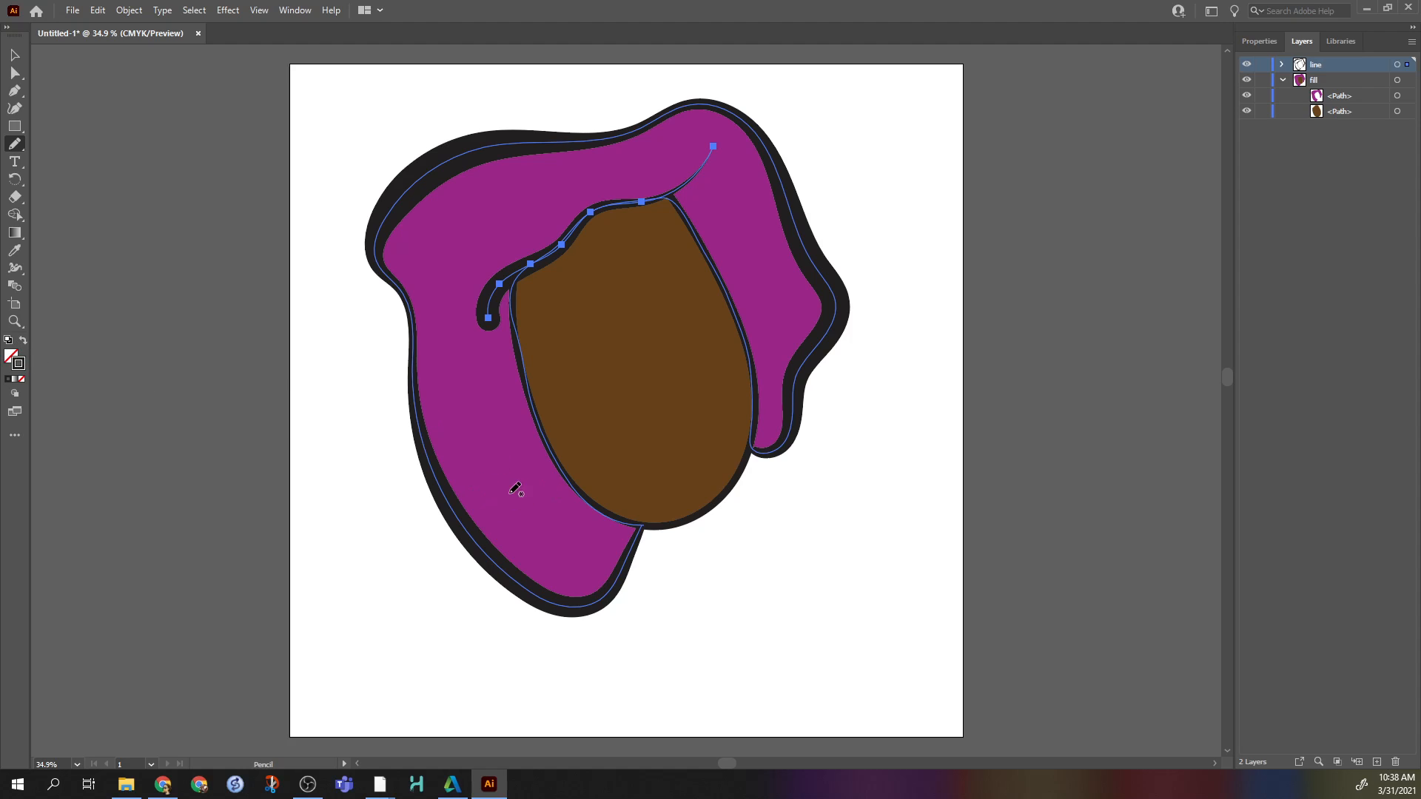
drag(468, 514, 534, 489)
key(v)
click(530, 500)
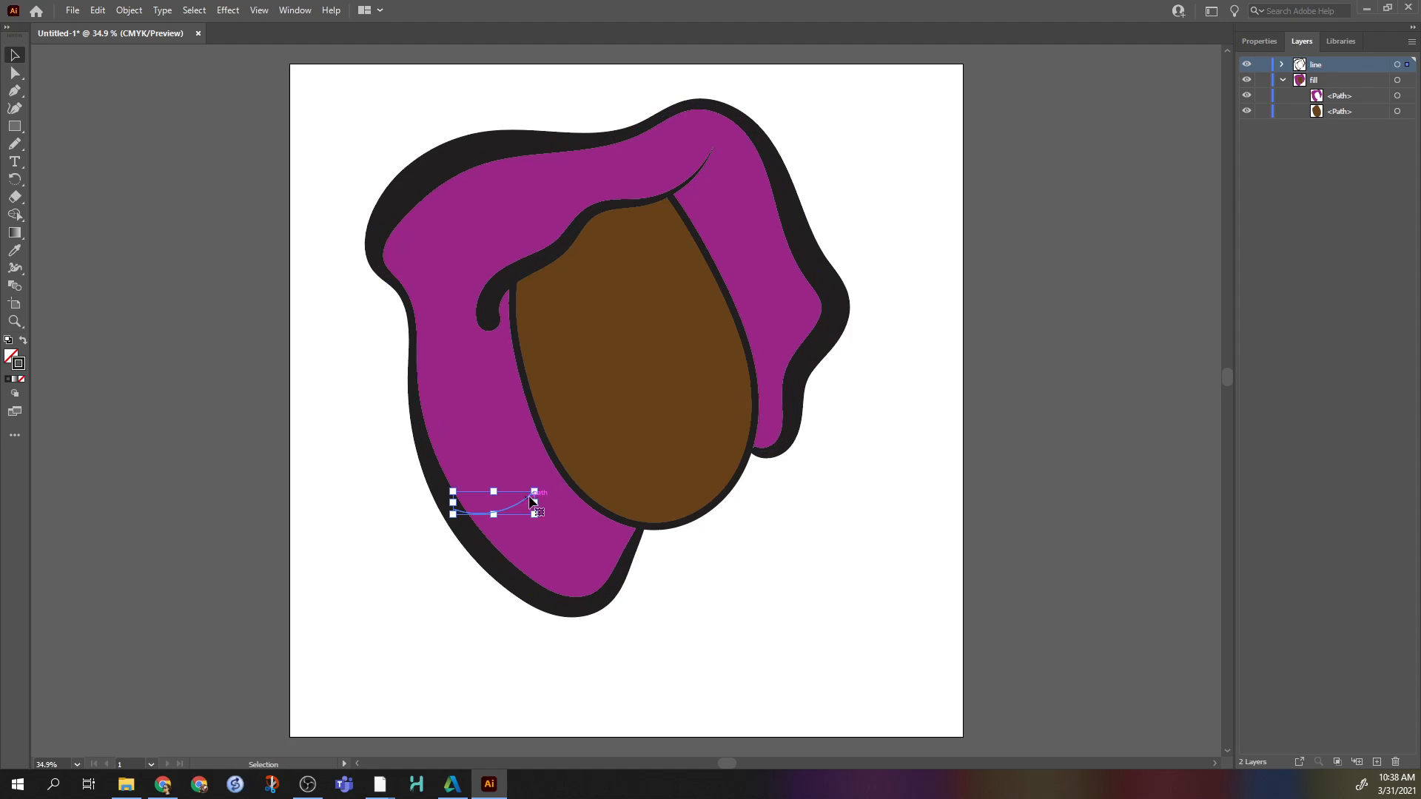
Set the new hair strand's stroke weight to 13 pt
click(1259, 42)
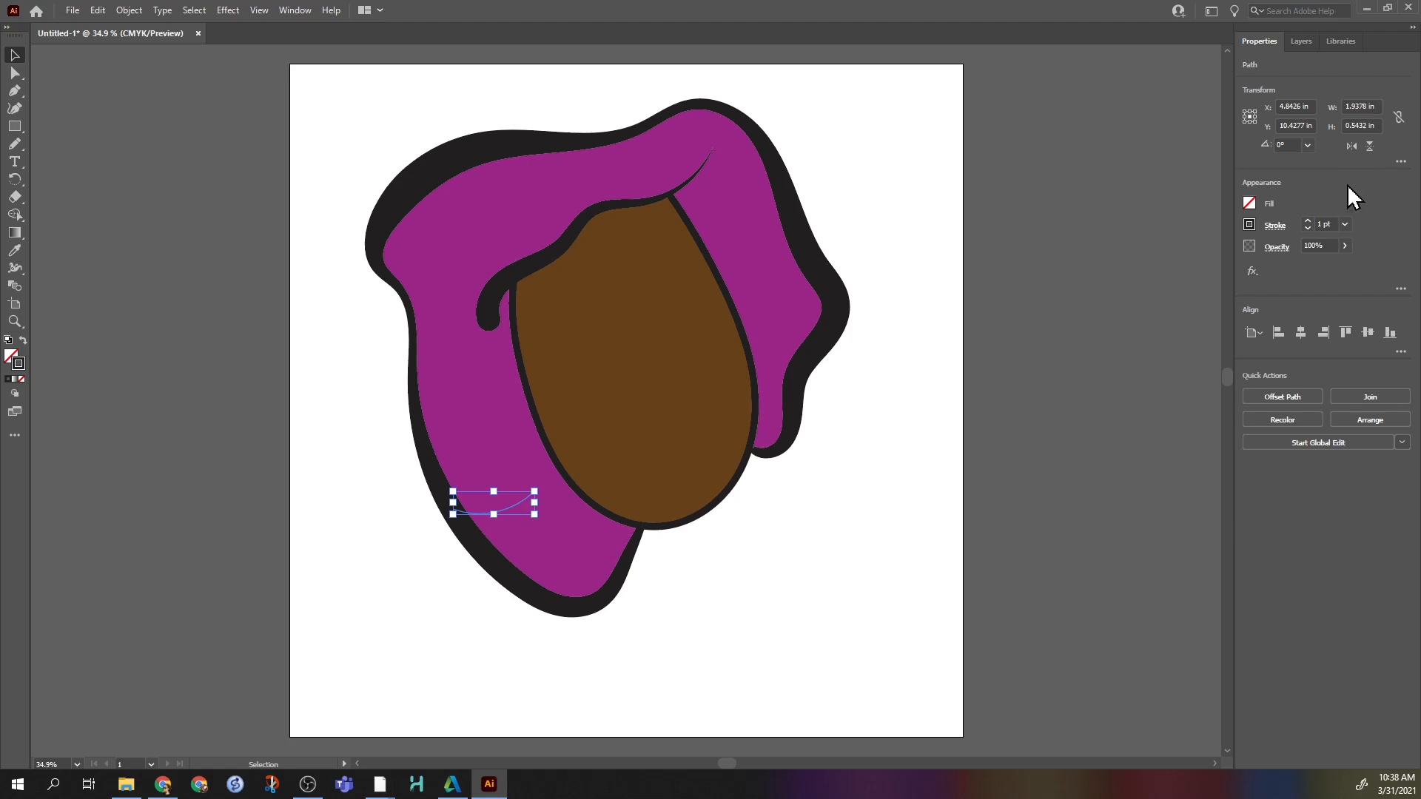
click(1308, 222)
click(1310, 222)
click(1310, 222)
click(1310, 222)
click(1310, 222)
click(1311, 222)
click(1311, 222)
click(1311, 222)
Apply the triangular width profile to the hair strand, thick at the hair outline and tapering to a point toward the face
click(1274, 225)
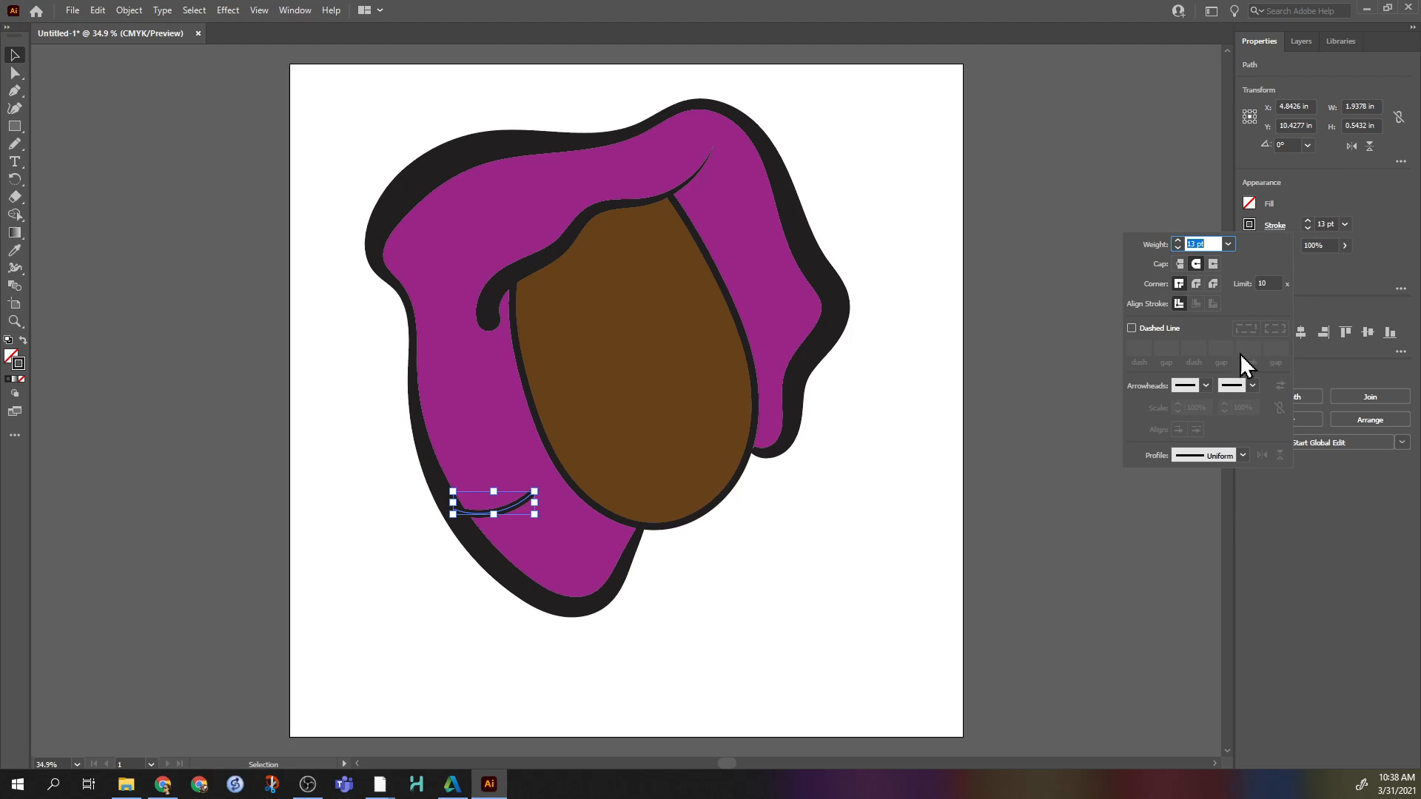
click(1242, 456)
click(1210, 199)
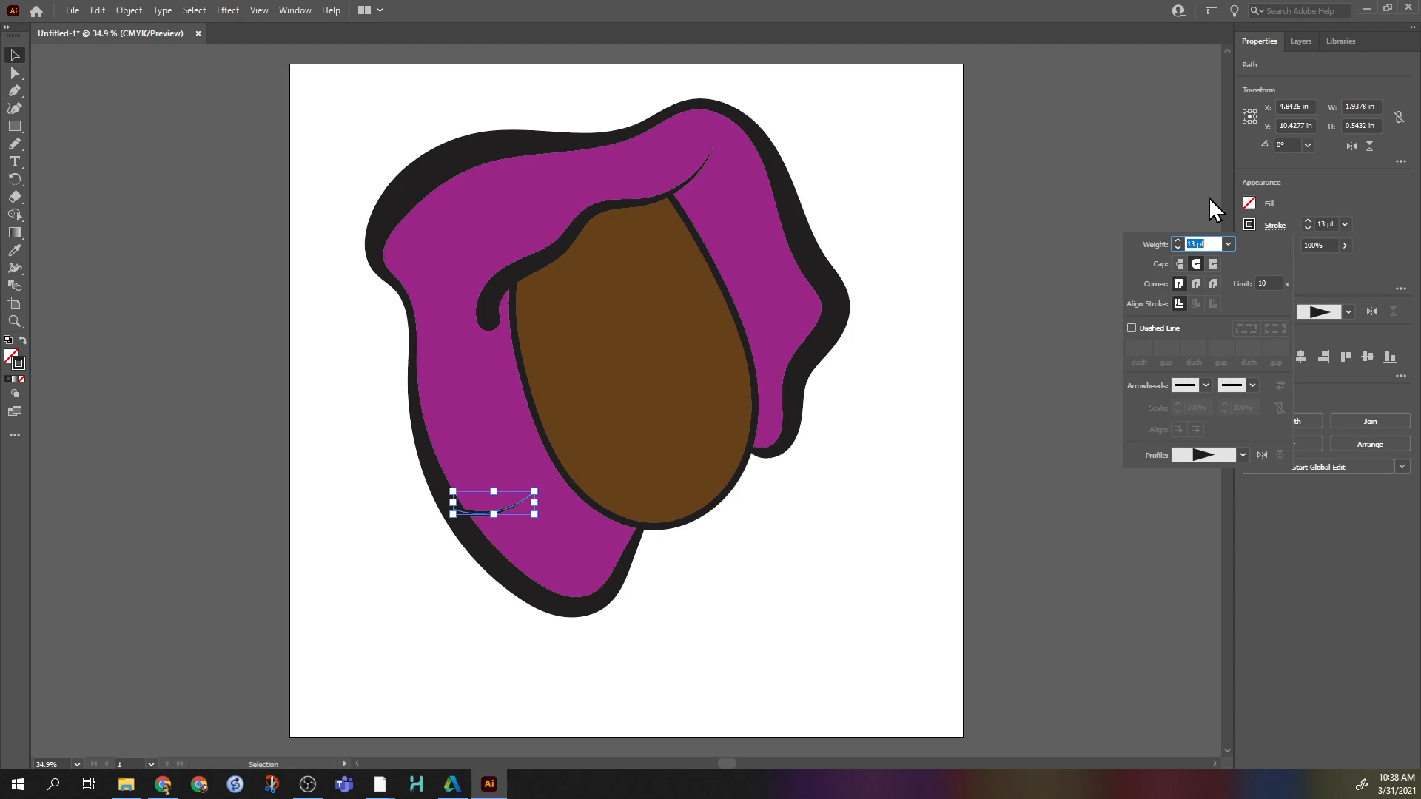
click(92, 108)
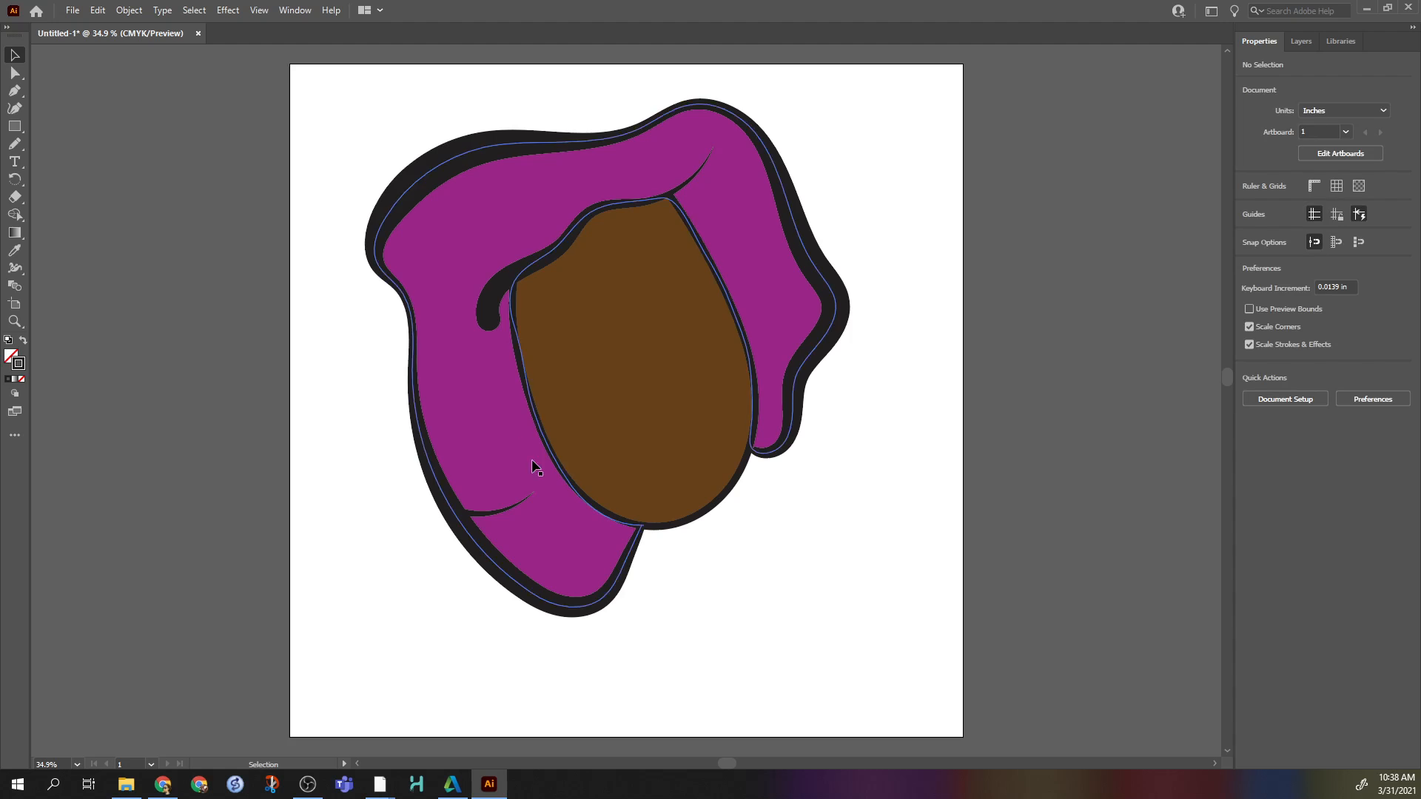
click(494, 511)
click(434, 589)
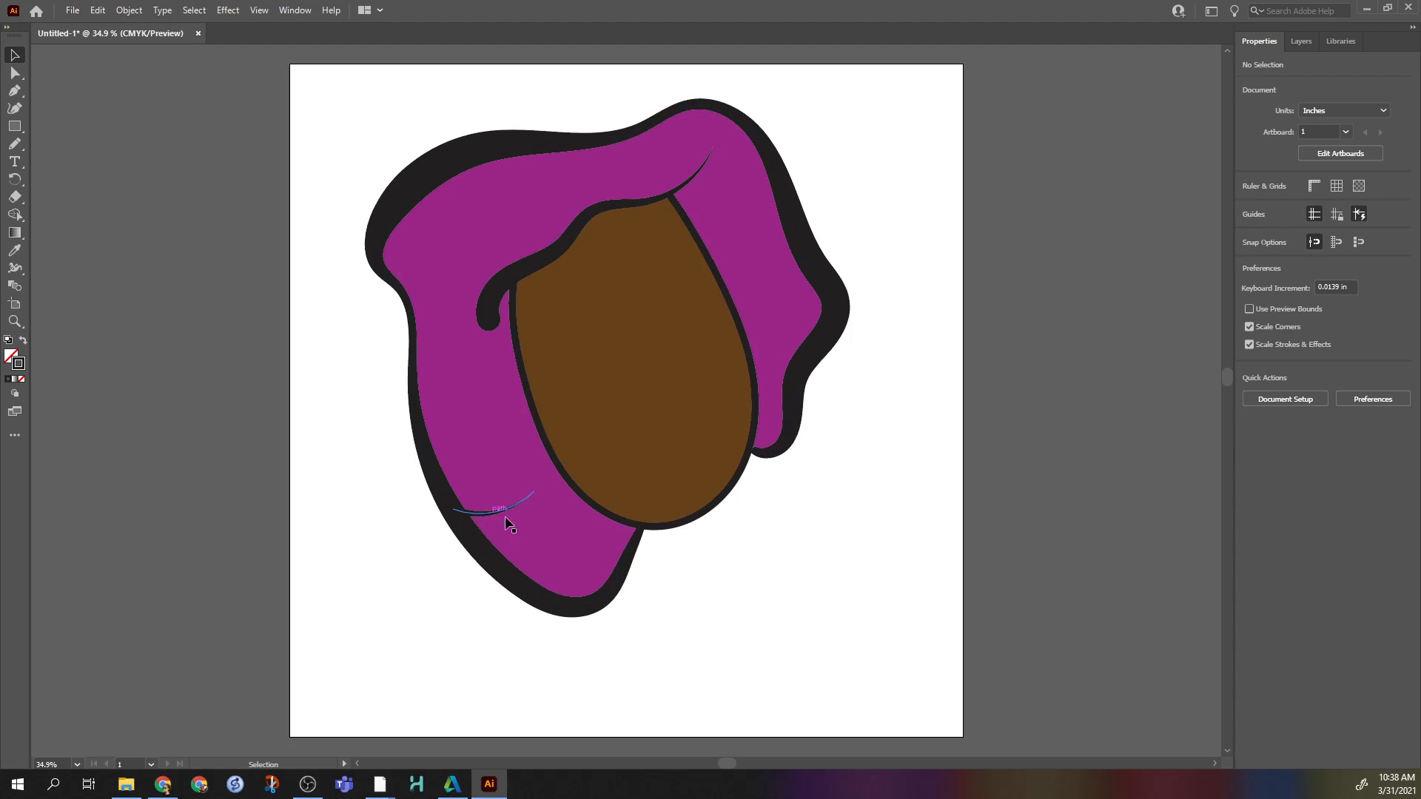